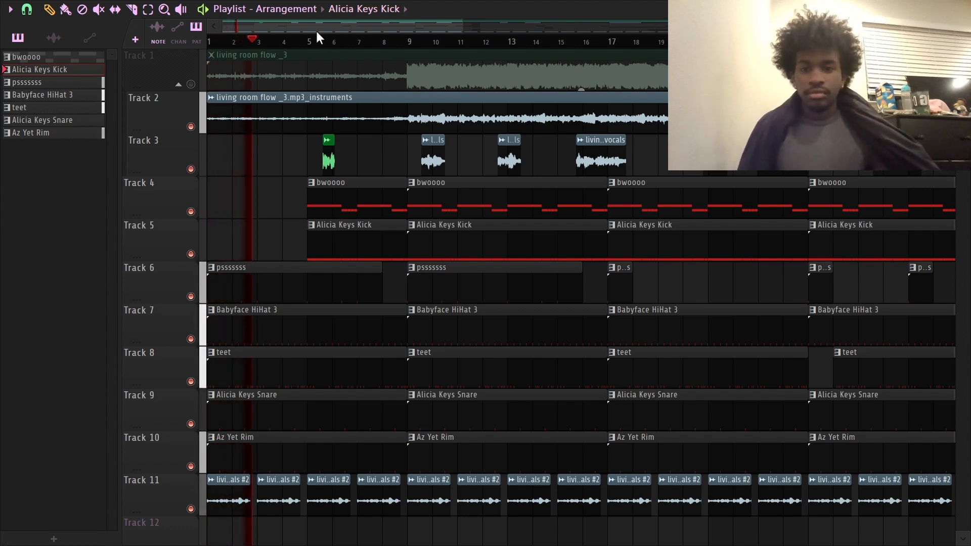
# Play through the full arrangement in the playlist, examining the clips on all tracks at different zoom levels, and stop playback.
pyautogui.scroll(3, 308, 39)
pyautogui.moveTo(418, 178); pyautogui.dragTo(472, 157)
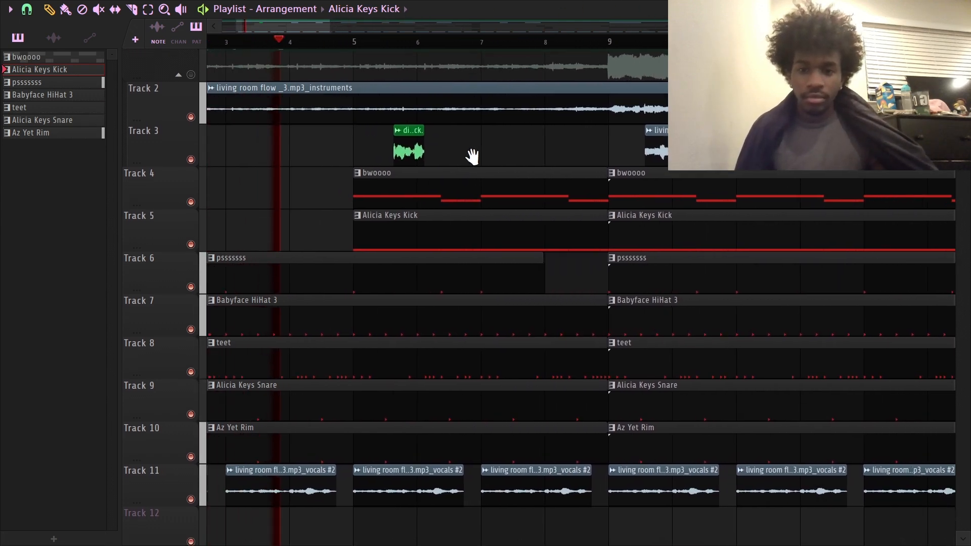
pyautogui.moveTo(286, 180); pyautogui.dragTo(169, 186)
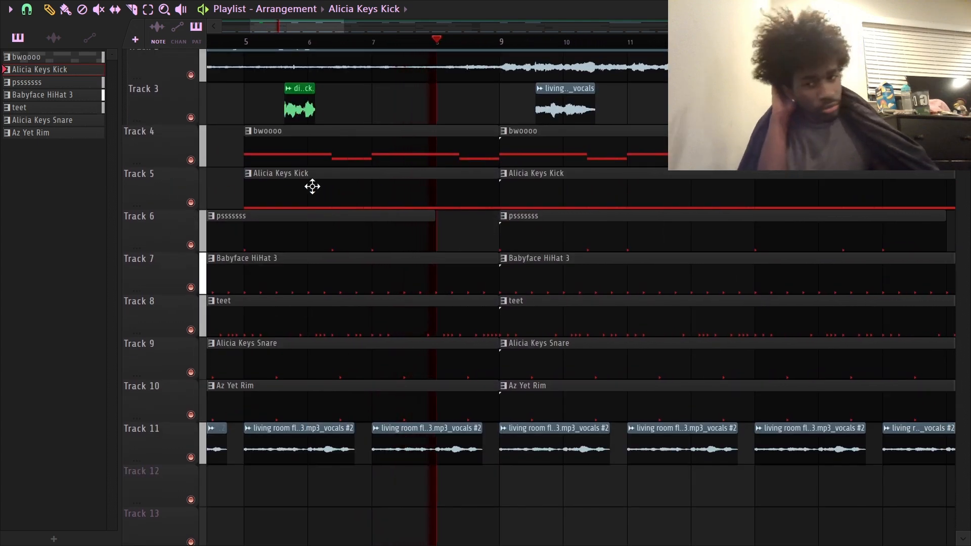
pyautogui.scroll(1, 448, 237)
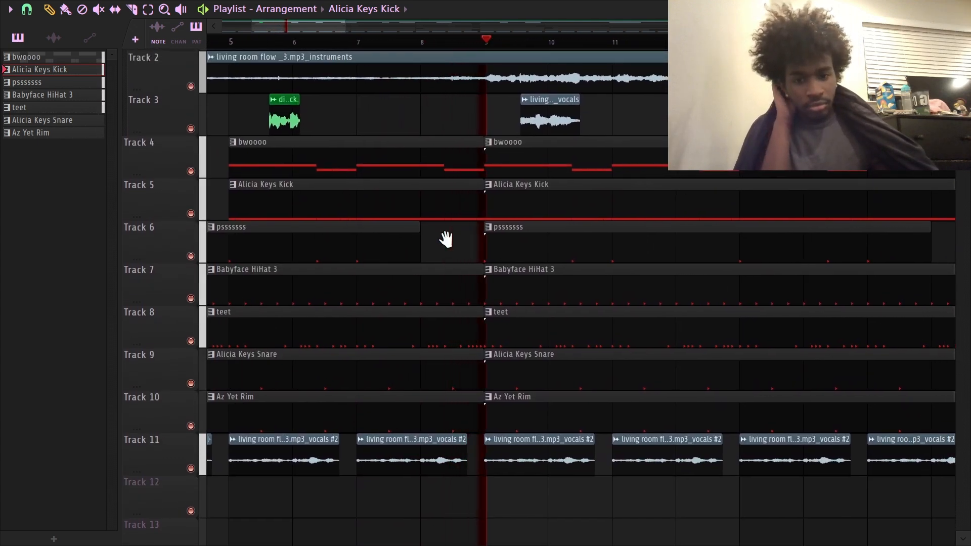
pyautogui.scroll(1, 445, 239)
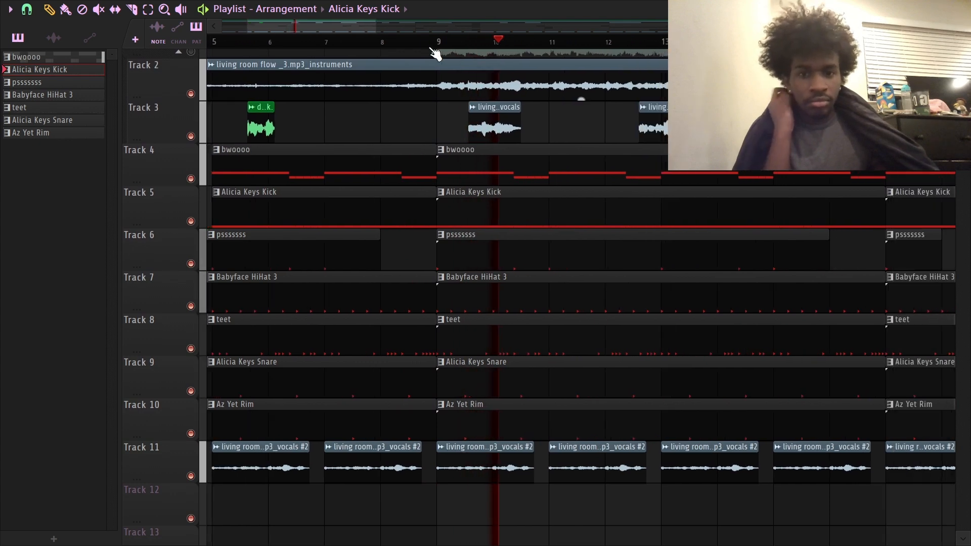
pyautogui.scroll(4, 435, 52)
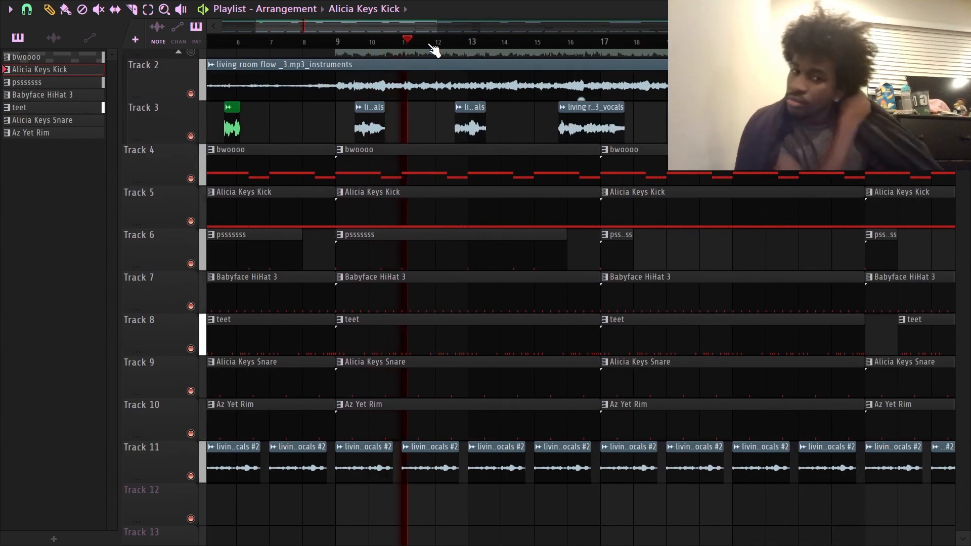
pyautogui.scroll(8, 445, 50)
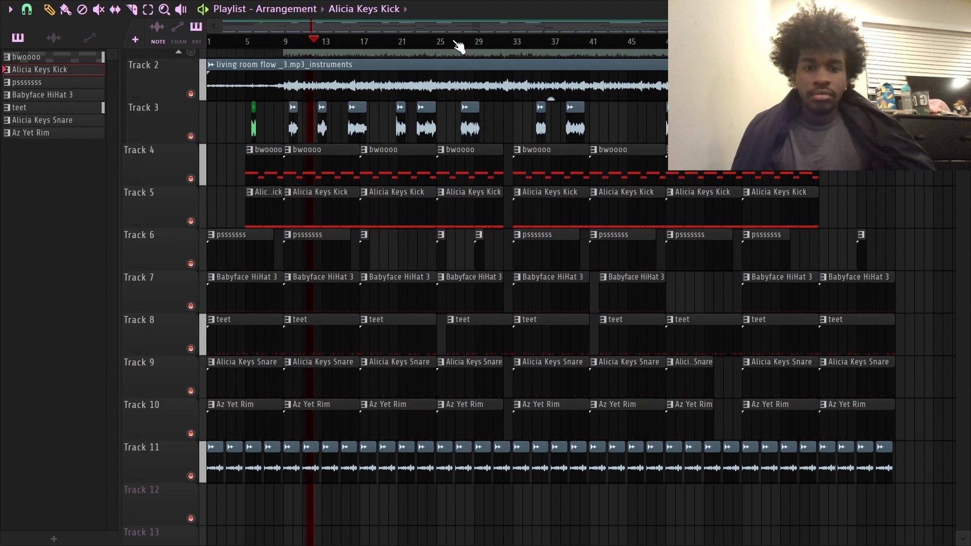
pyautogui.scroll(-3, 455, 48)
pyautogui.scroll(-3, 314, 50)
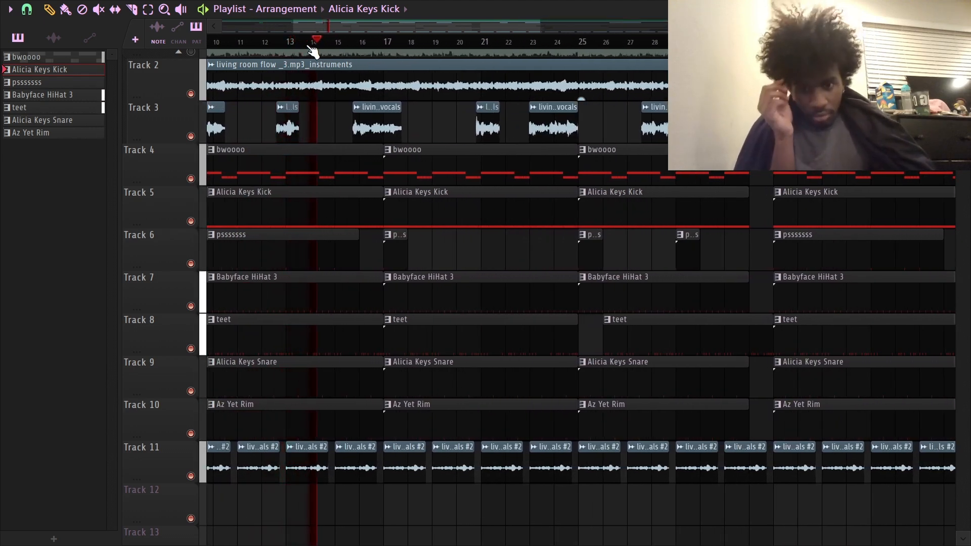
pyautogui.scroll(-3, 311, 49)
pyautogui.scroll(1, 333, 137)
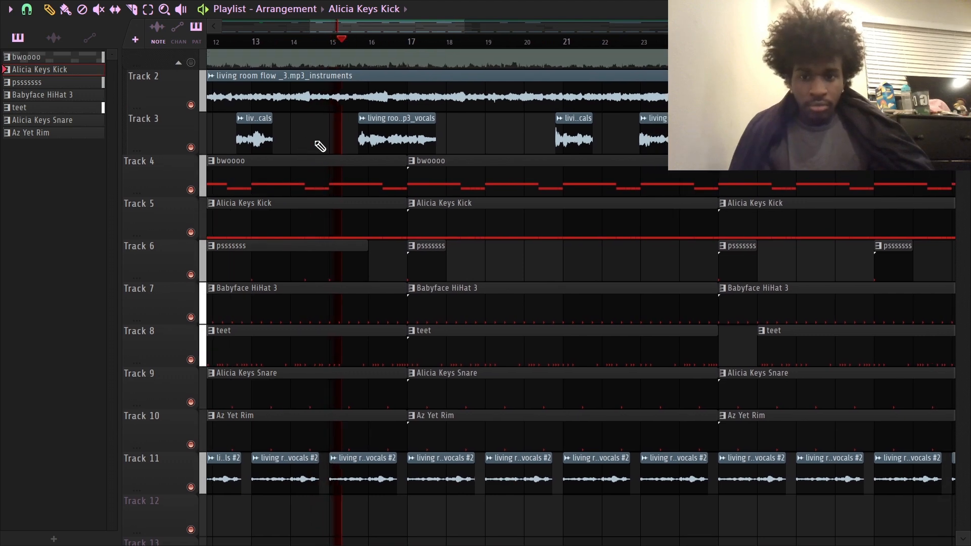
pyautogui.scroll(-2, 381, 39)
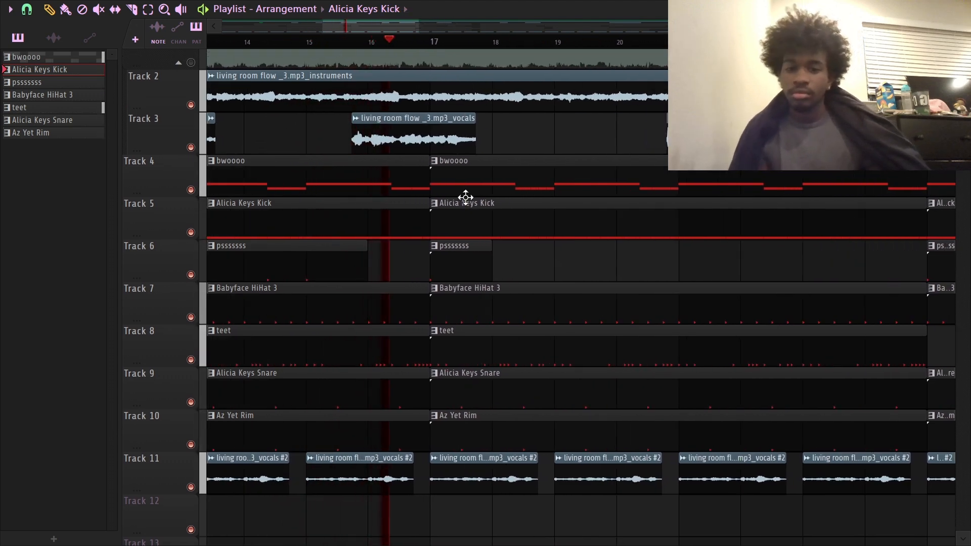
pyautogui.scroll(1, 462, 49)
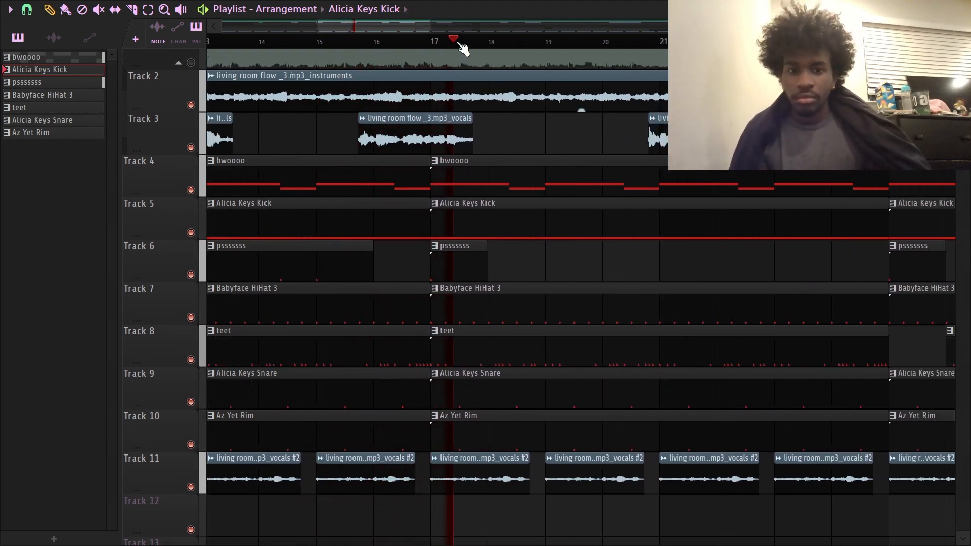
pyautogui.scroll(5, 463, 48)
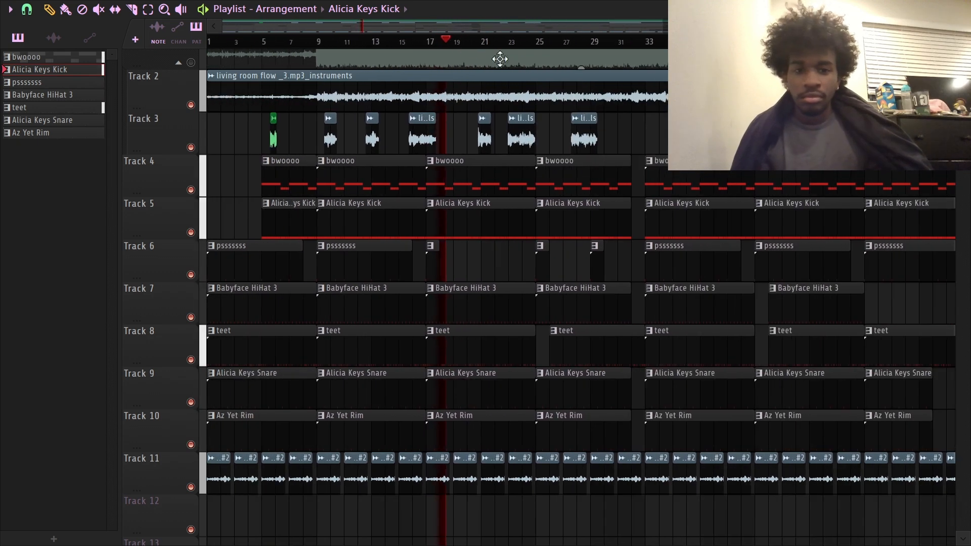
pyautogui.hscroll(1, 546, 152)
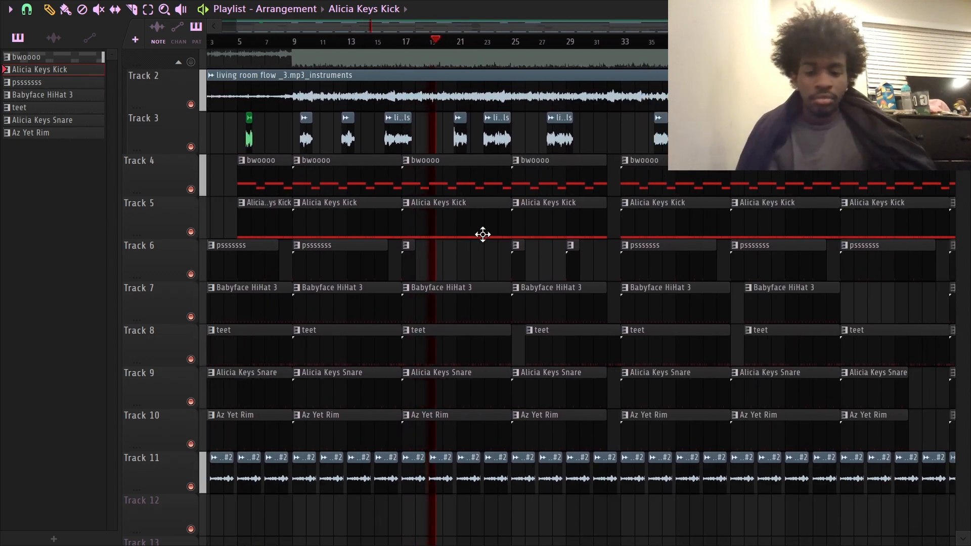
pyautogui.press('space')
pyautogui.scroll(3, 493, 30)
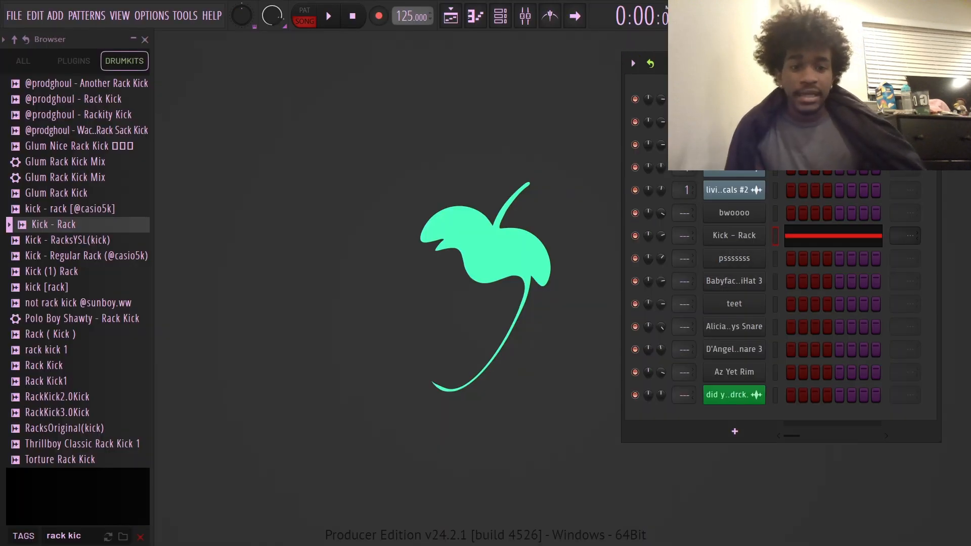
# Delete the extra channel above the vocals #2 channel in the channel rack and close the audio clip's settings window.
pyautogui.rightClick(734, 172)
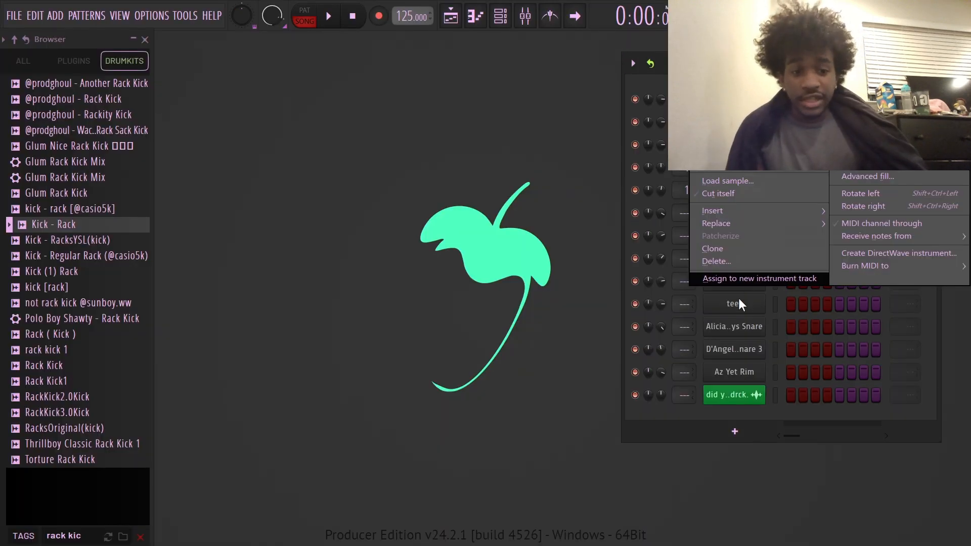
pyautogui.click(713, 260)
pyautogui.click(734, 213)
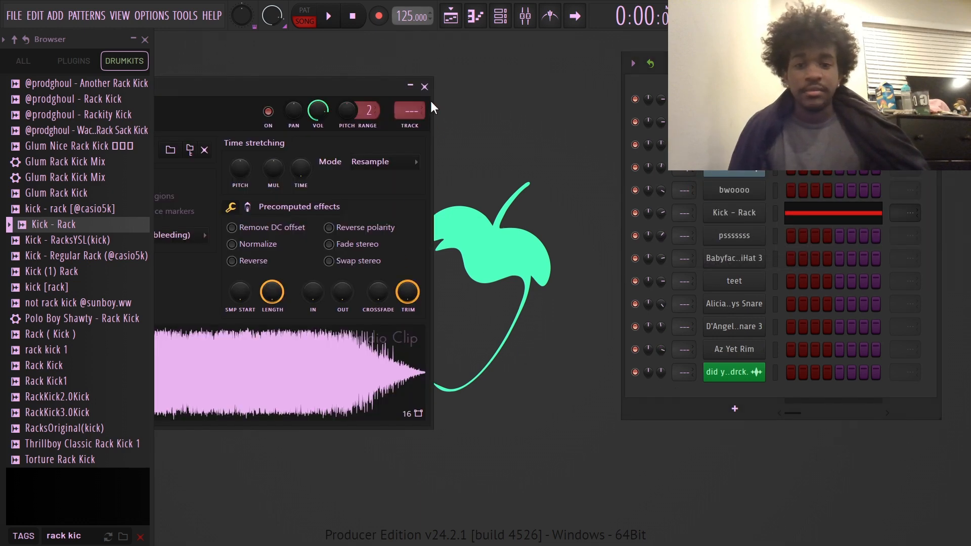
pyautogui.click(425, 86)
# Solo Track 1 in the playlist and play the original living room flow _3 sample from bar 9.
pyautogui.click(451, 16)
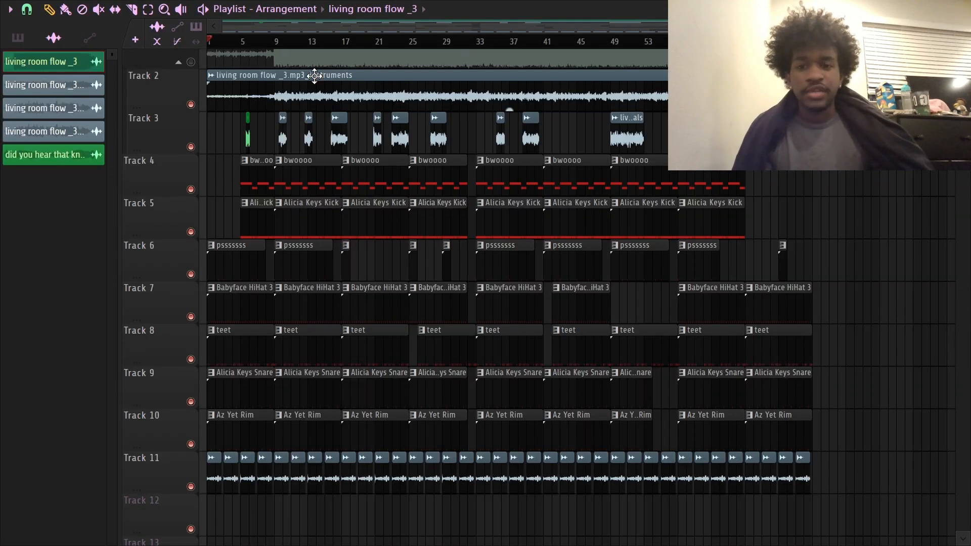
pyautogui.rightClick(191, 62)
pyautogui.scroll(1, 248, 184)
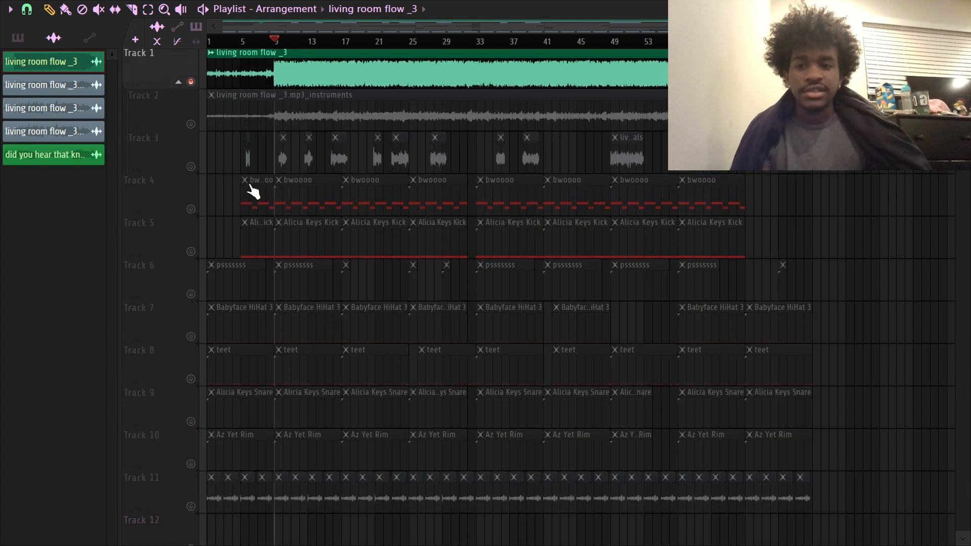
pyautogui.scroll(3, 274, 39)
pyautogui.moveTo(278, 28); pyautogui.dragTo(178, 46)
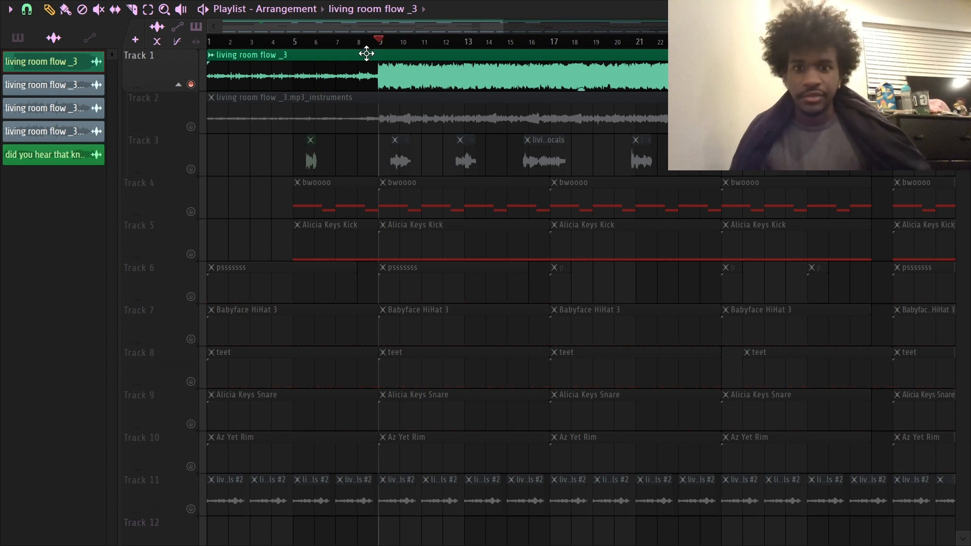
pyautogui.press('space')
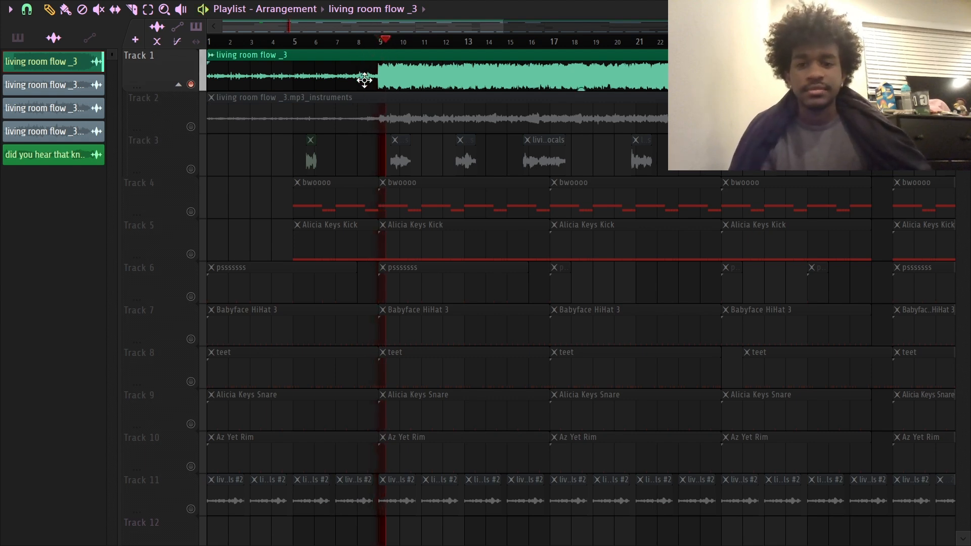
pyautogui.press('space')
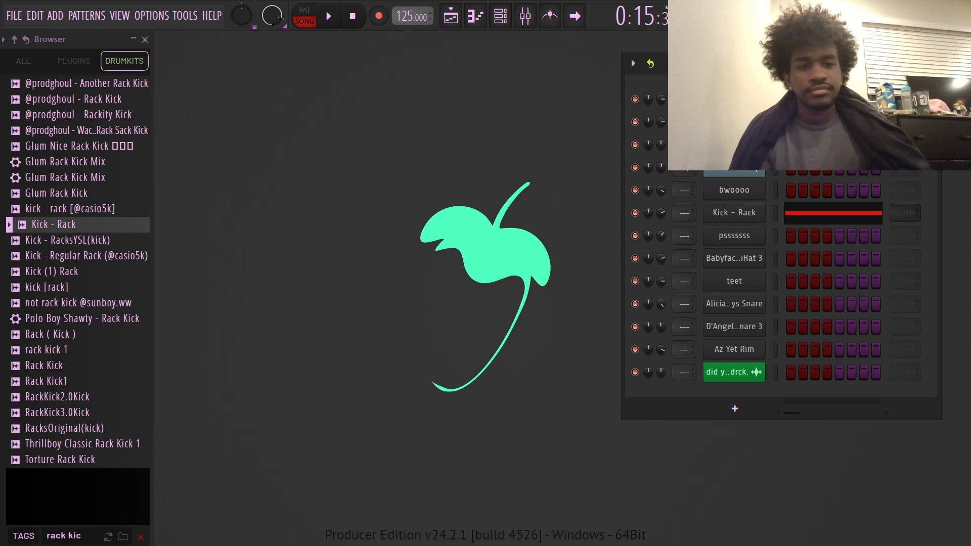
pyautogui.click(425, 87)
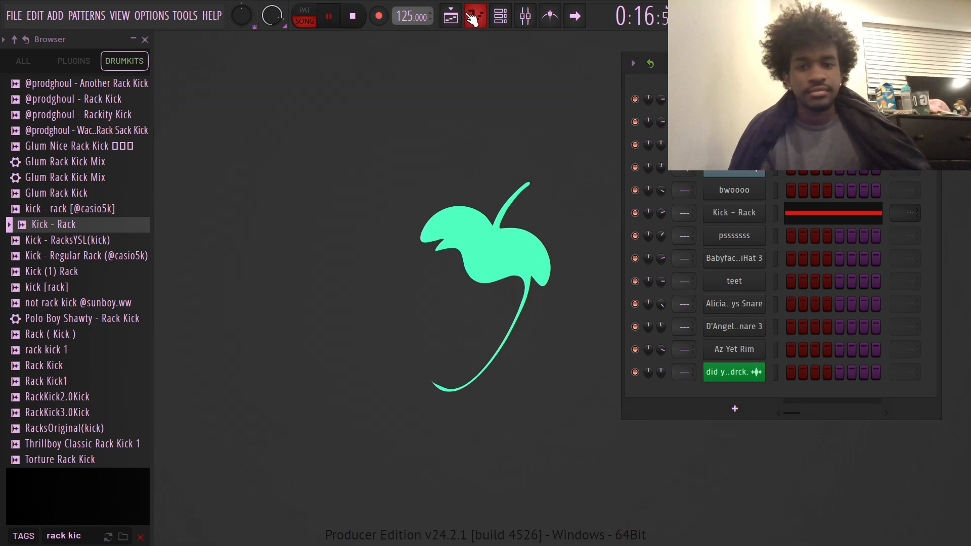
pyautogui.click(452, 17)
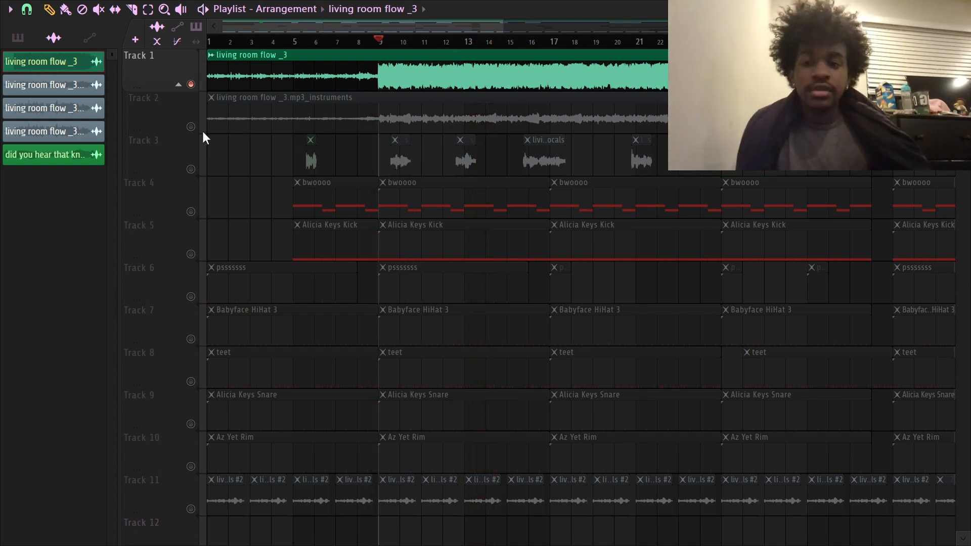
pyautogui.press('space')
# Inspect the channel settings of the living room flow _3.mp3_instruments clip, with Track 2 soloed in the playlist.
pyautogui.click(294, 96)
pyautogui.doubleClick(294, 96)
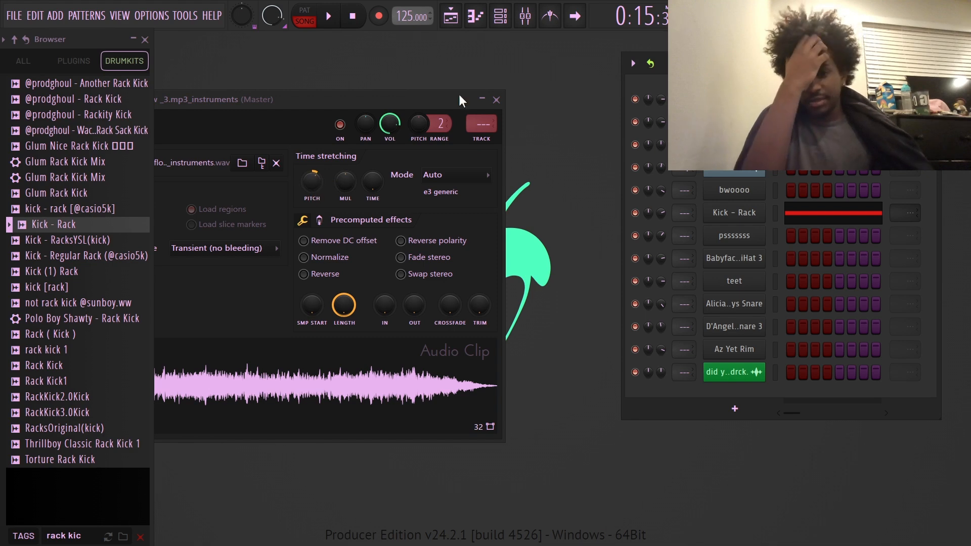
pyautogui.click(496, 99)
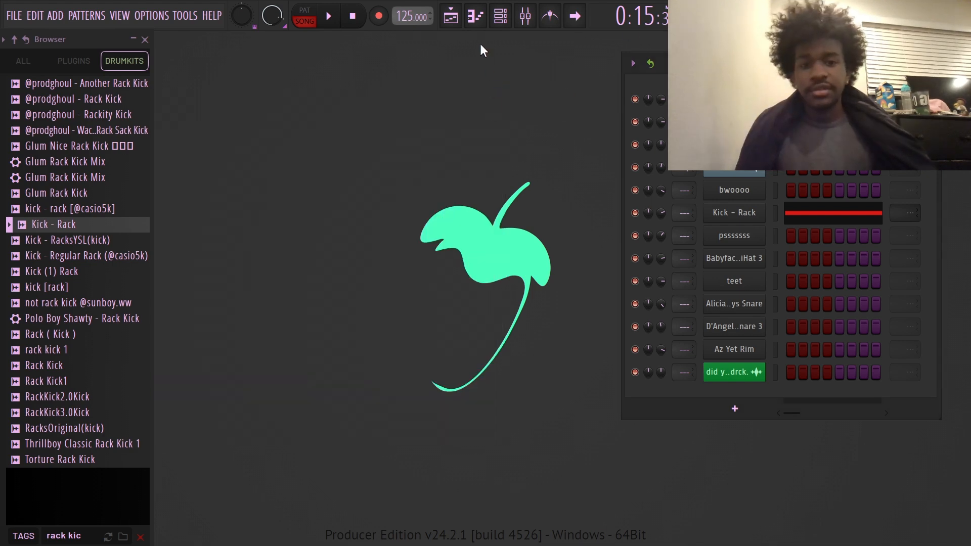
pyautogui.click(461, 17)
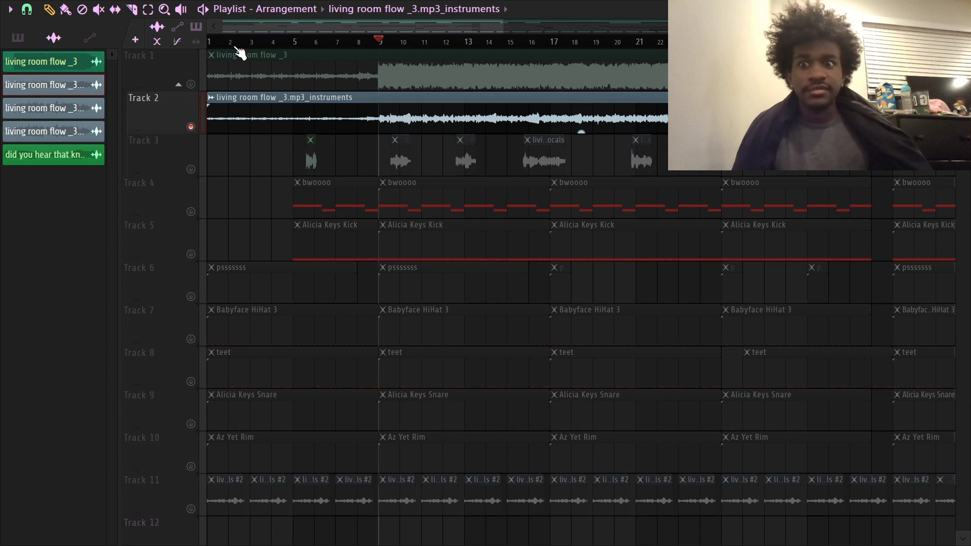
# Show the stem extraction options for the living room flow _3 clip on Track 1 and close them without extracting.
pyautogui.click(221, 60)
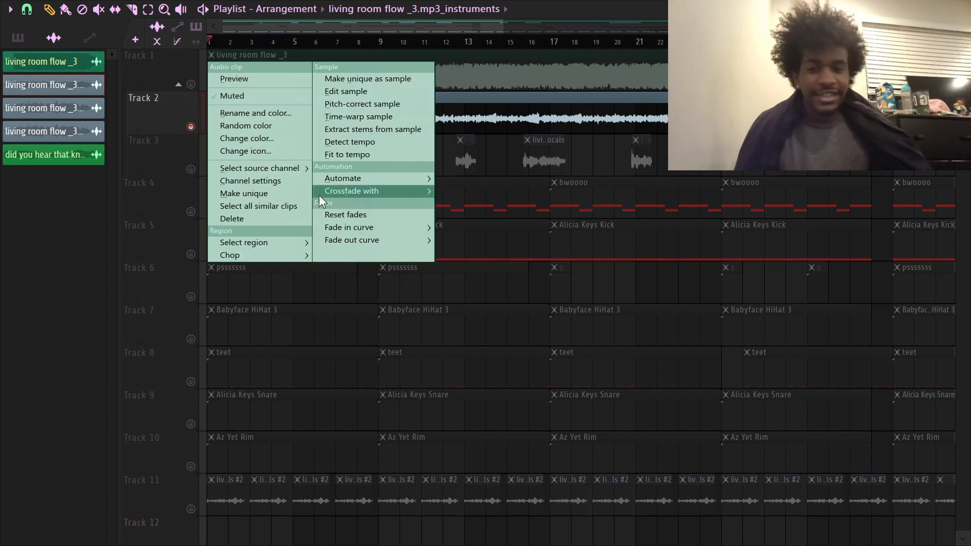
pyautogui.click(366, 130)
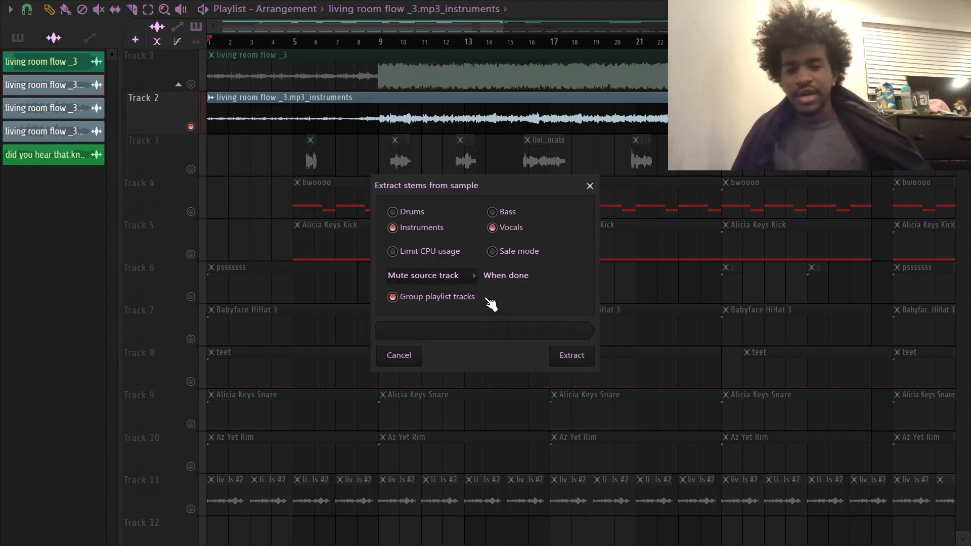
pyautogui.click(590, 186)
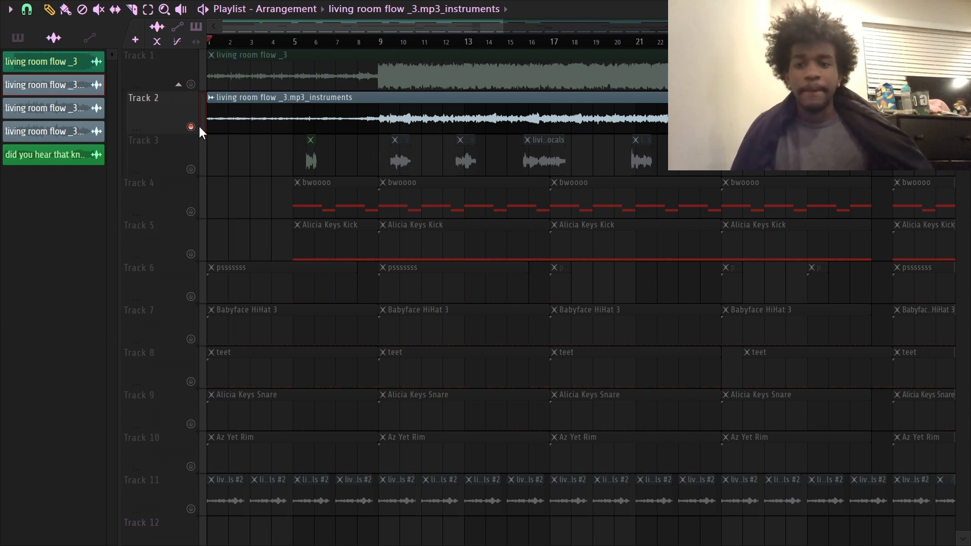
# Play back the soloed instruments stem on Track 2.
pyautogui.click(413, 43)
pyautogui.press('space')
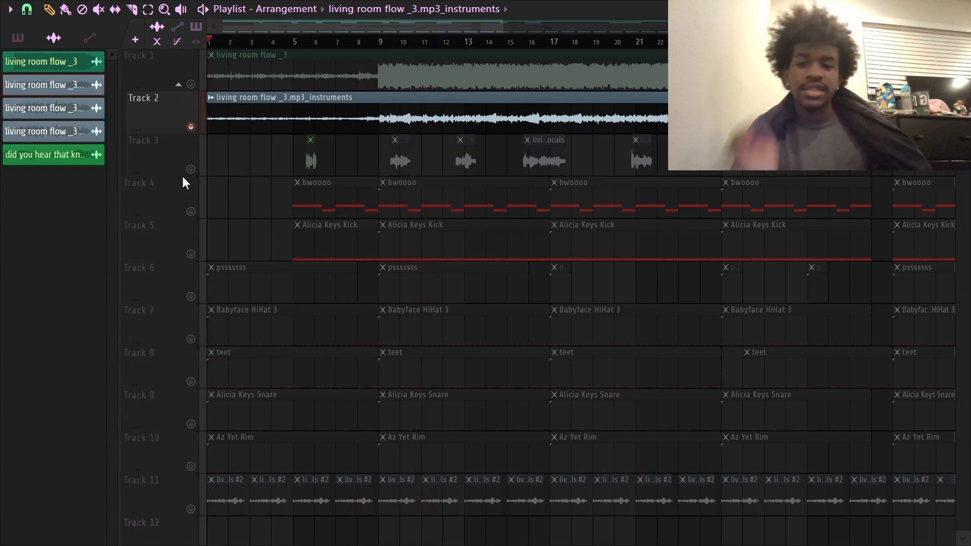
# Solo Track 11 and open the channel settings of its living room flow _3.mp3_vocals #2 clip.
pyautogui.scroll(-1, 256, 520)
pyautogui.click(200, 464)
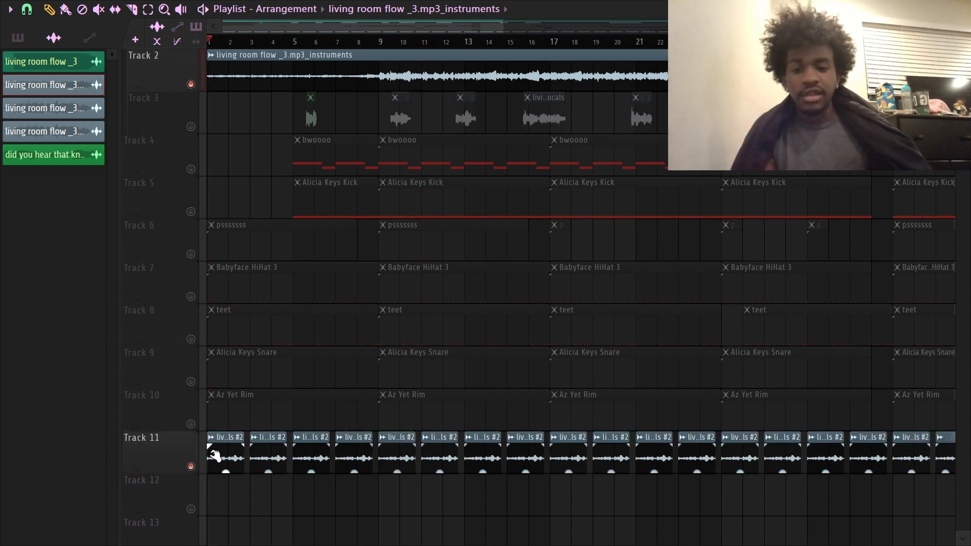
pyautogui.click(200, 466)
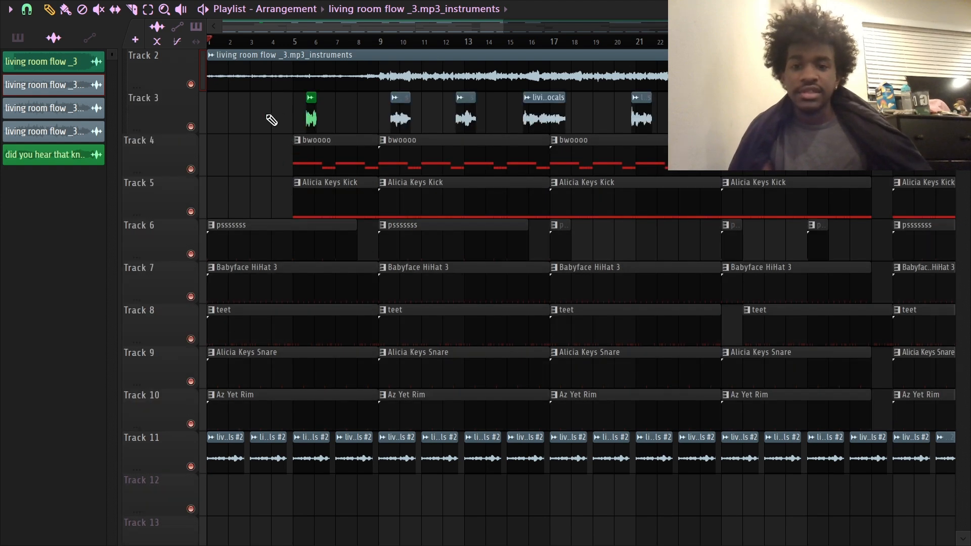
pyautogui.click(201, 466)
pyautogui.rightClick(200, 467)
pyautogui.click(218, 453)
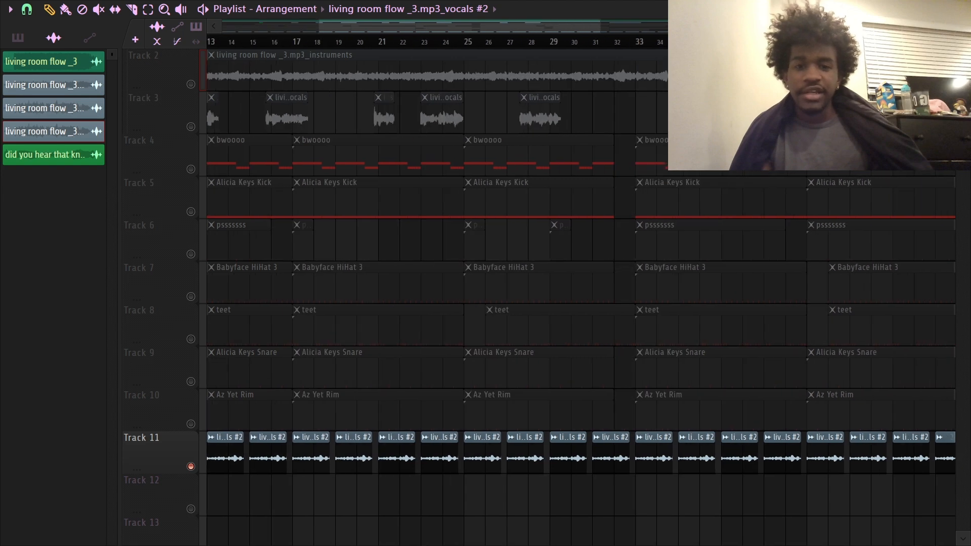
pyautogui.press('F5')
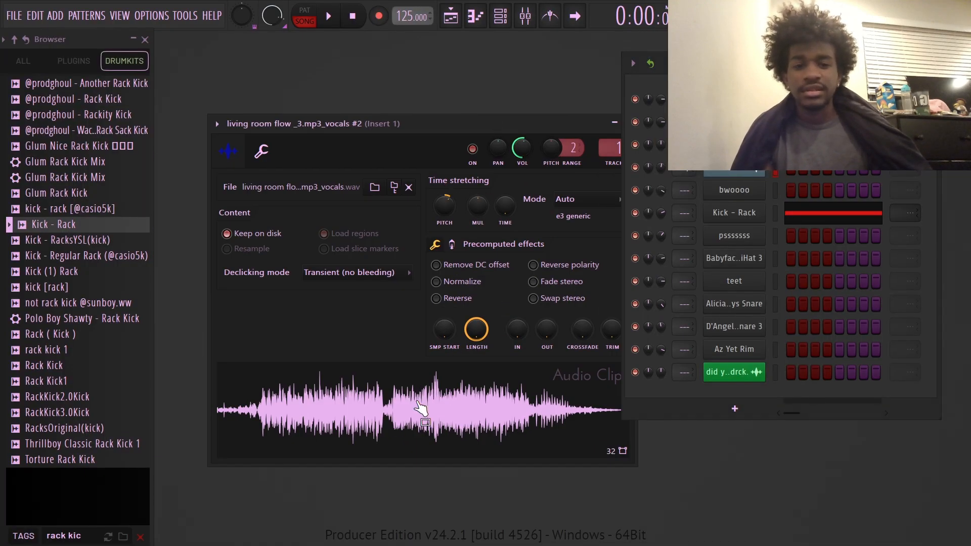
# Return to the playlist and play the soloed vocal clips on Track 11 from the start of the song.
pyautogui.click(451, 15)
pyautogui.scroll(-4, 243, 416)
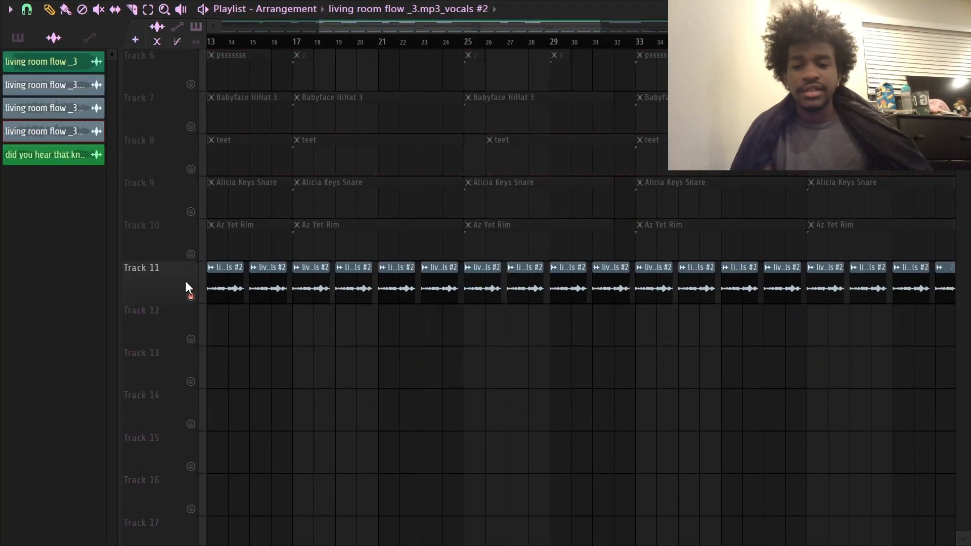
pyautogui.moveTo(286, 47); pyautogui.dragTo(307, 52)
pyautogui.press('space')
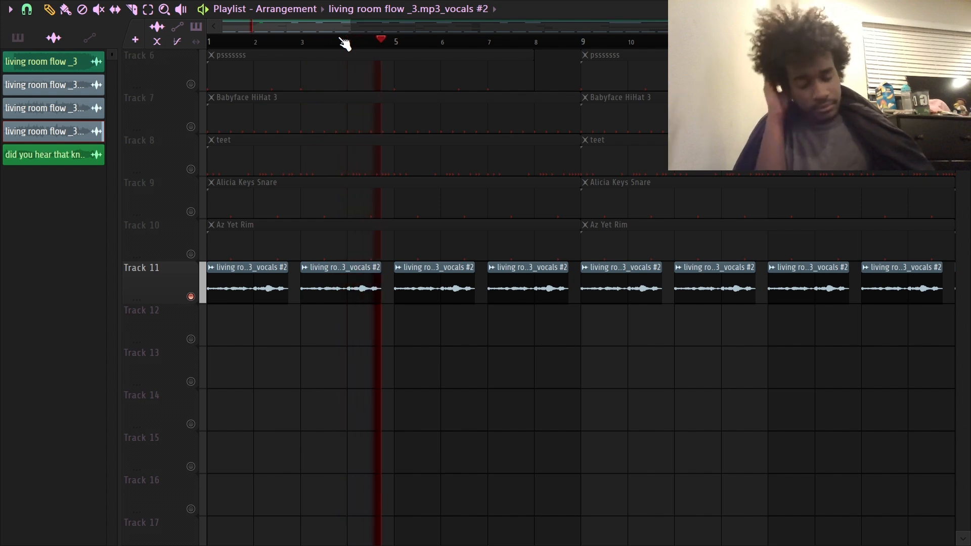
# Stop playback, look through the mixer inserts and close the mixer.
pyautogui.press('space')
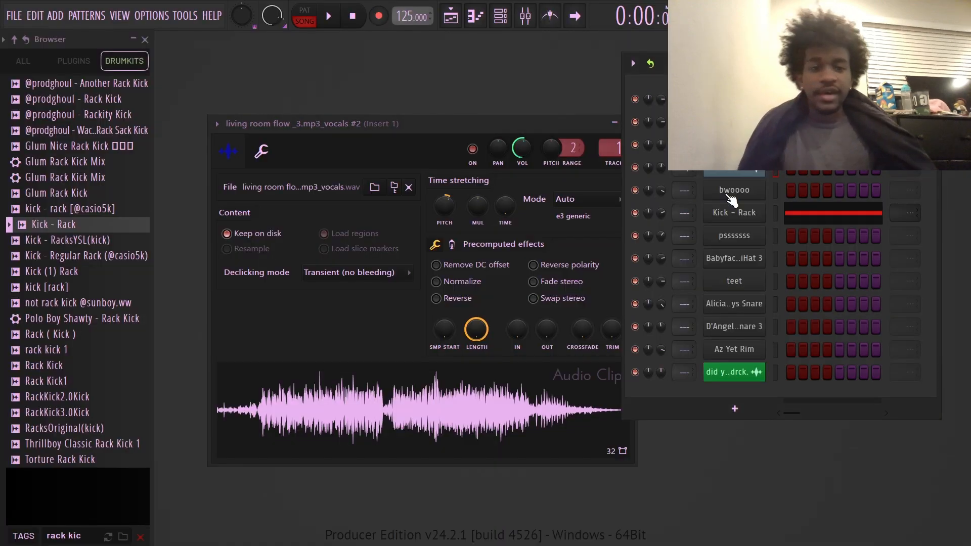
pyautogui.click(525, 16)
pyautogui.click(146, 121)
pyautogui.click(102, 117)
pyautogui.click(388, 80)
pyautogui.click(91, 81)
pyautogui.press('F9')
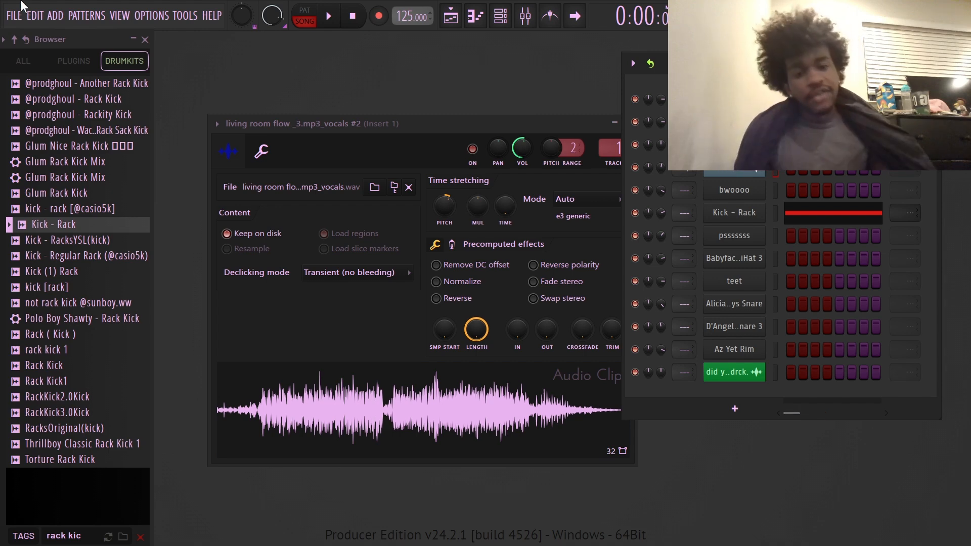
# Close the vocals #2 channel settings and unmute Tracks 2 and 3 alongside Track 11 in the playlist.
pyautogui.moveTo(444, 125); pyautogui.dragTo(378, 120)
pyautogui.click(564, 120)
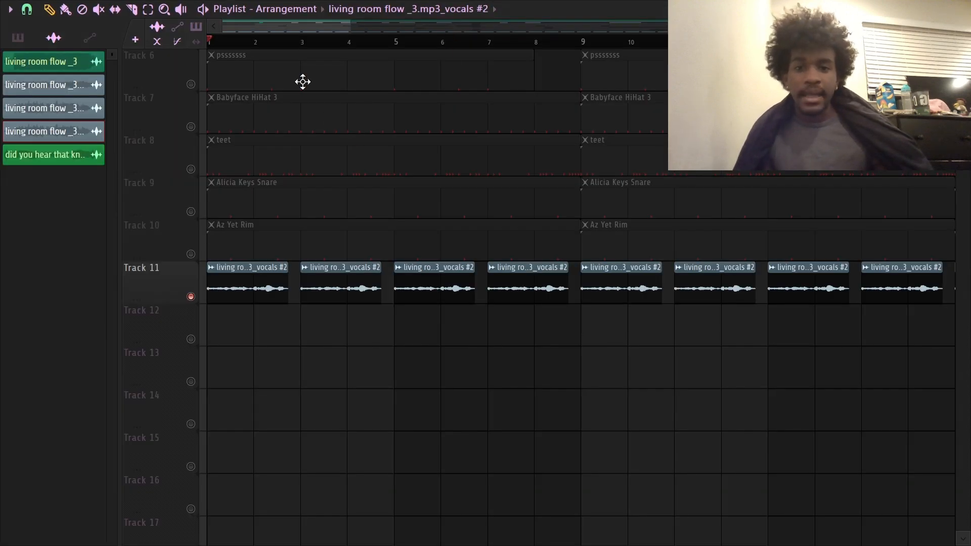
pyautogui.scroll(4, 299, 76)
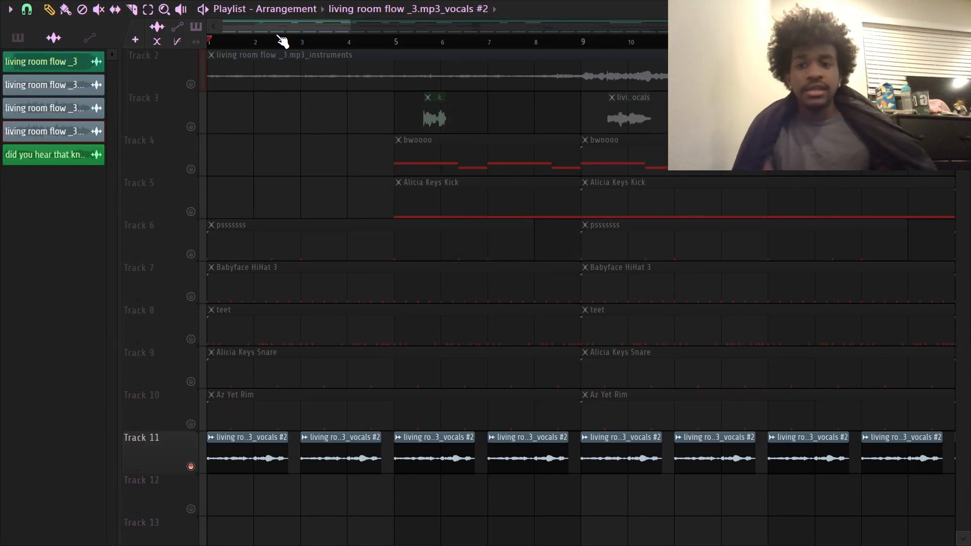
pyautogui.click(192, 84)
pyautogui.scroll(-6, 369, 48)
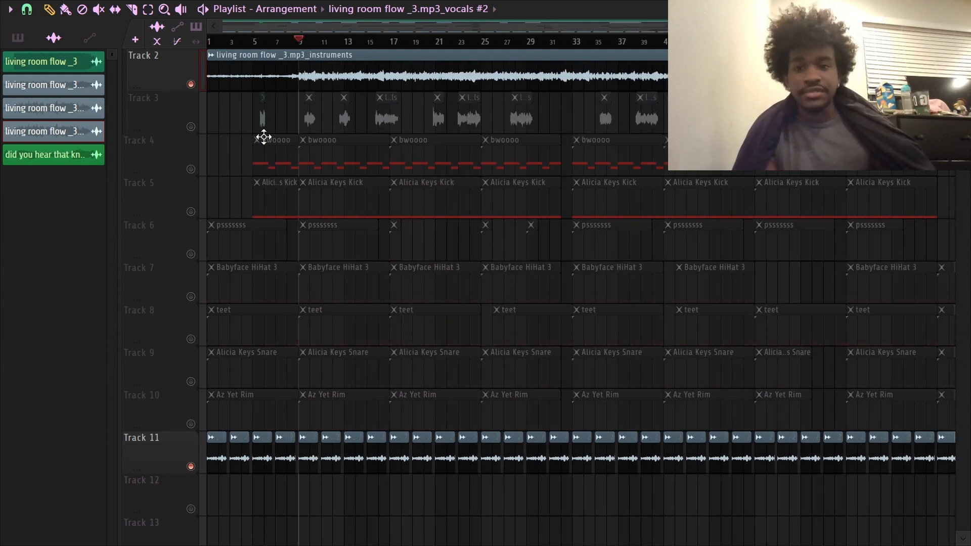
pyautogui.click(191, 127)
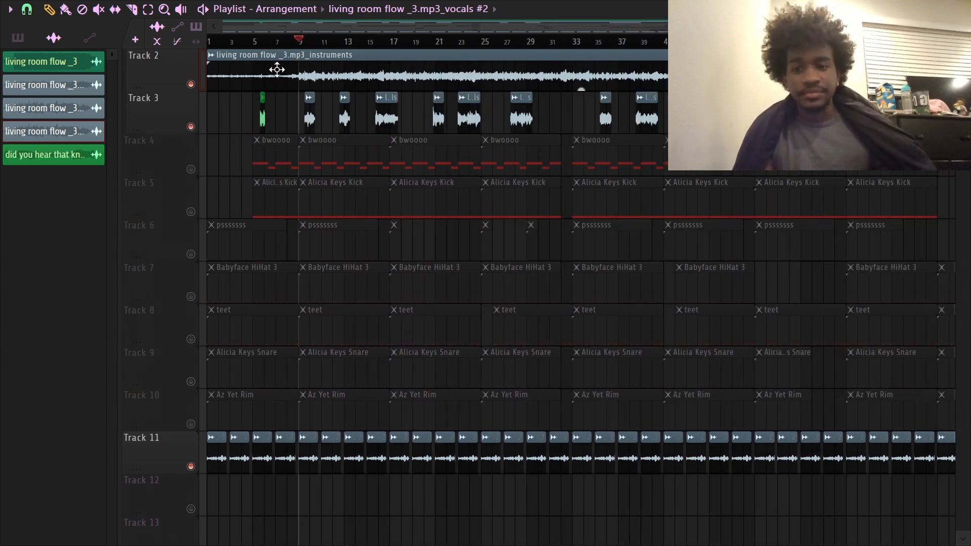
# Solo Track 3, switch the playlist to a finer snap and play its vocal chops from just after bar 9.
pyautogui.rightClick(191, 127)
pyautogui.scroll(8, 301, 48)
pyautogui.click(305, 42)
pyautogui.click(27, 9)
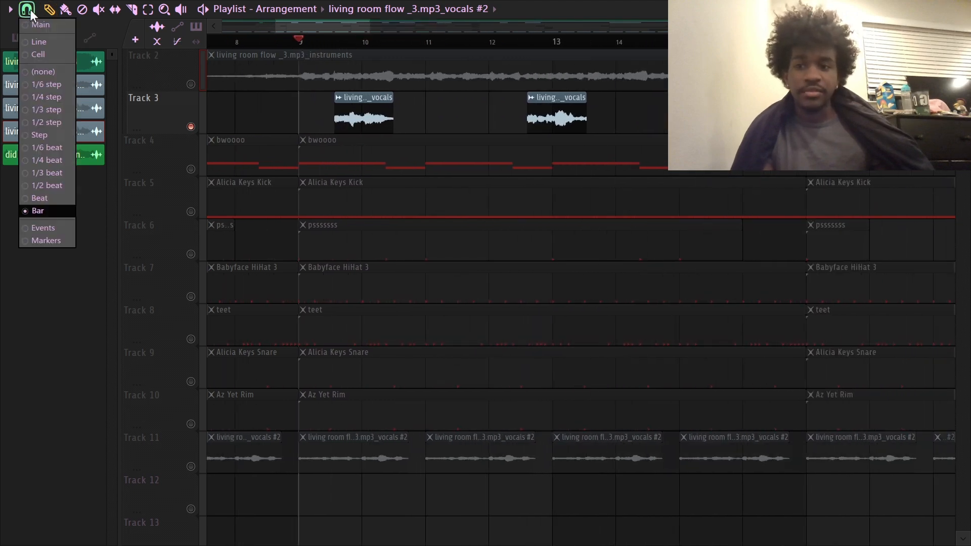
pyautogui.click(45, 61)
pyautogui.press('space')
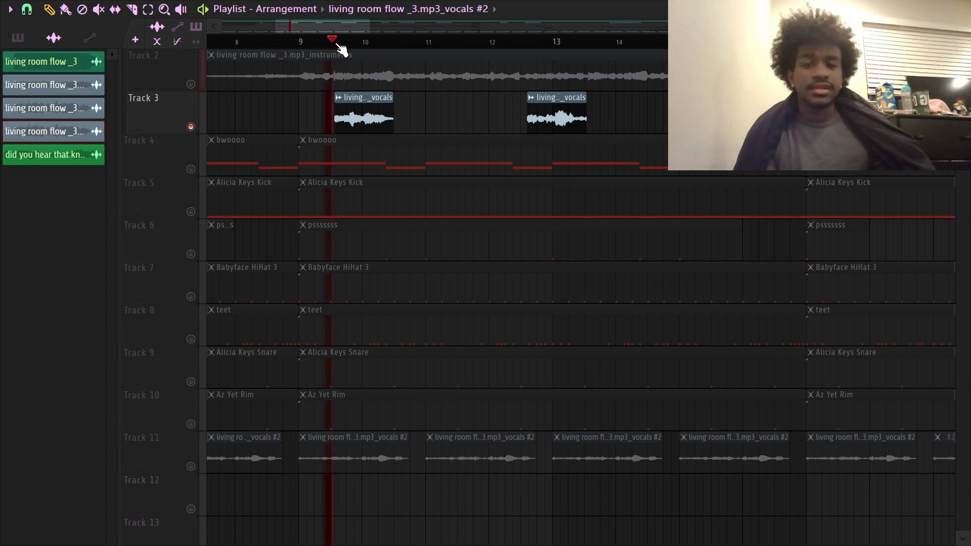
# Audition more of Track 3's vocal chops around bars 15, 57 and 49, and stop playback.
pyautogui.scroll(-6, 343, 47)
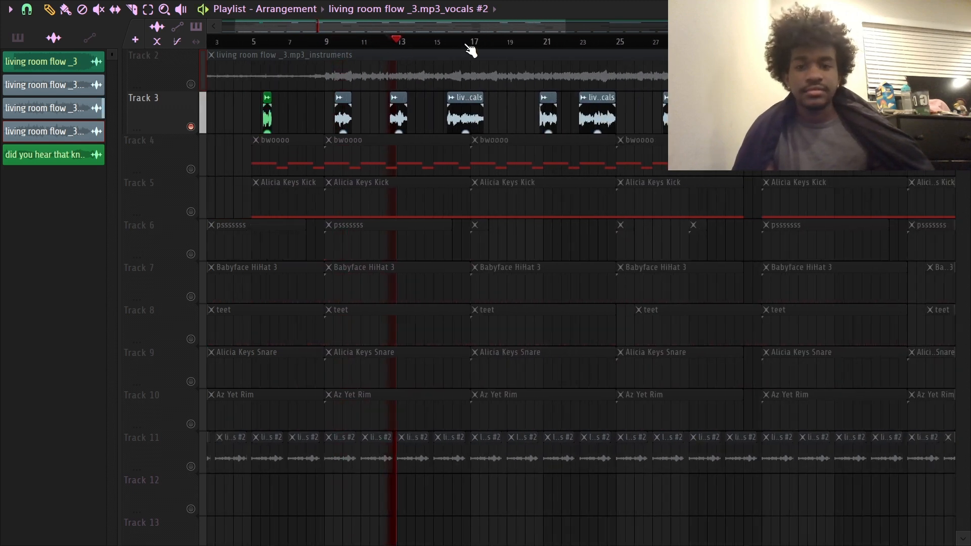
pyautogui.click(437, 51)
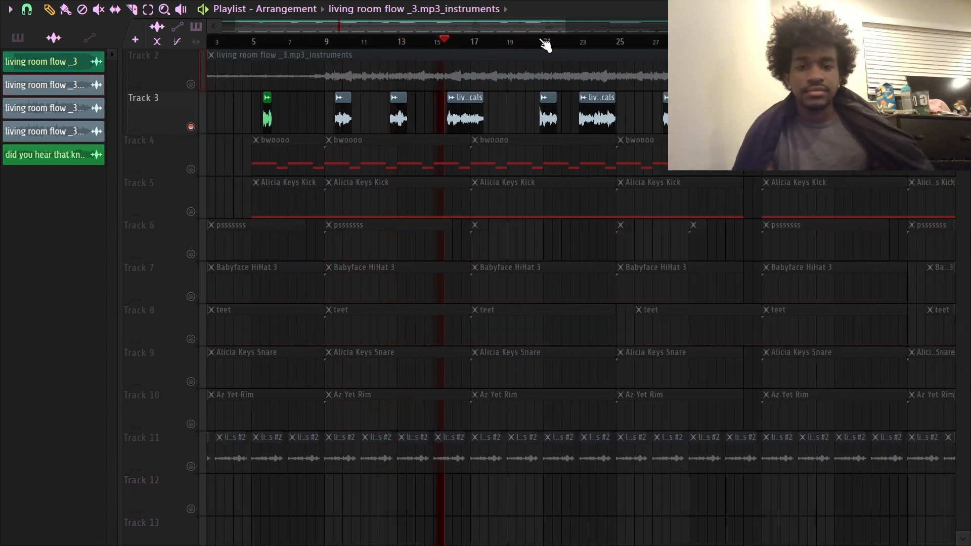
pyautogui.scroll(-4, 546, 43)
pyautogui.scroll(3, 547, 44)
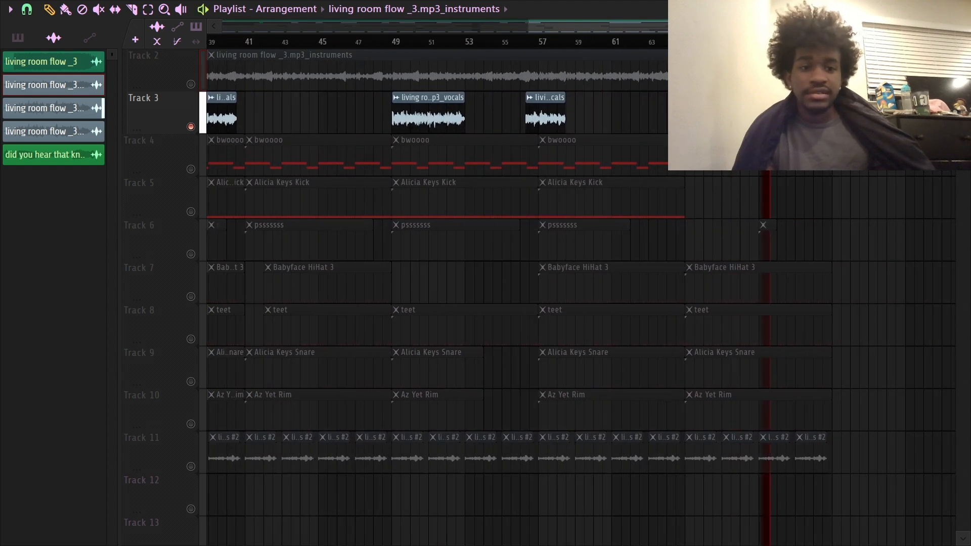
pyautogui.click(538, 33)
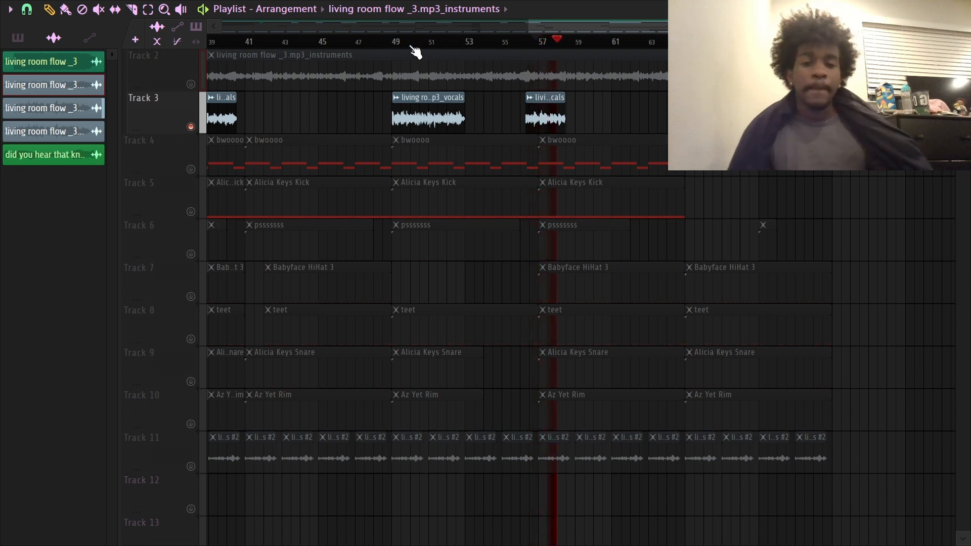
pyautogui.moveTo(412, 46); pyautogui.dragTo(411, 37)
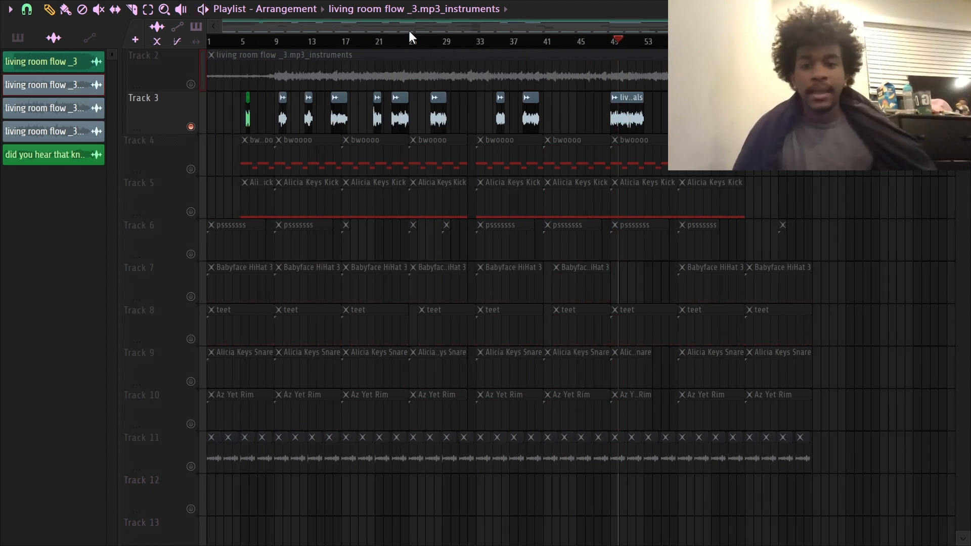
pyautogui.press('space')
# Enable Tracks 2, 3 and 11 together with the drums and bass muted, and set the playlist snap to Bar.
pyautogui.rightClick(193, 85)
pyautogui.rightClick(194, 86)
pyautogui.rightClick(190, 126)
pyautogui.click(191, 467)
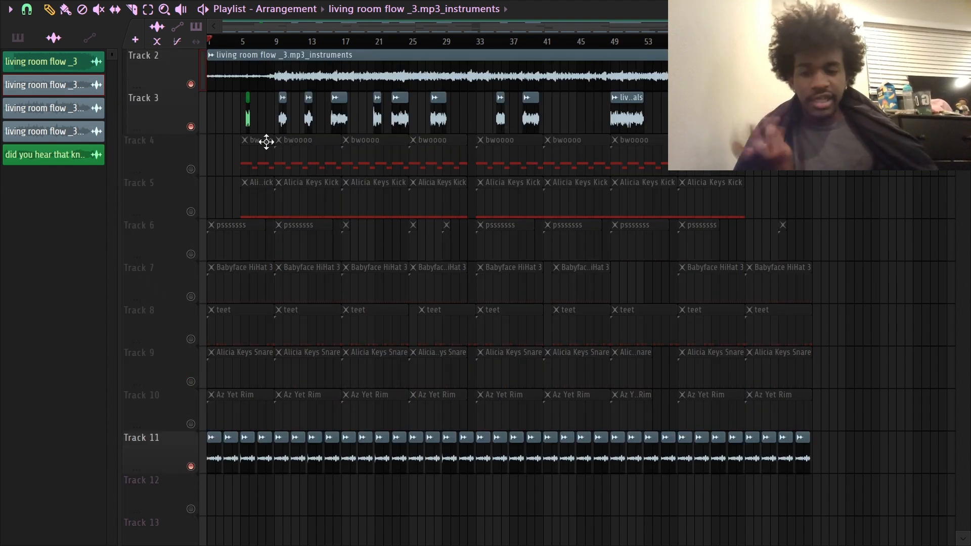
pyautogui.click(27, 9)
pyautogui.click(60, 214)
pyautogui.click(27, 9)
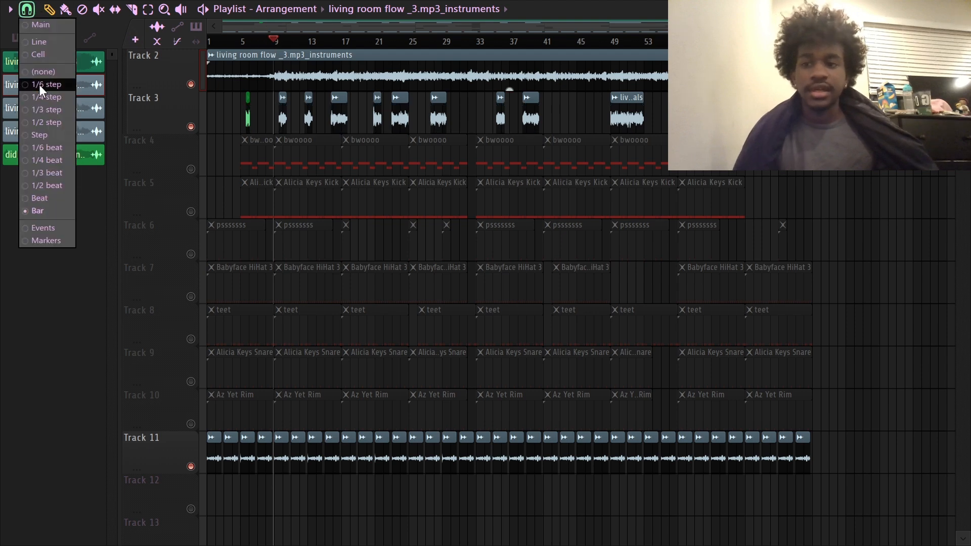
pyautogui.click(50, 211)
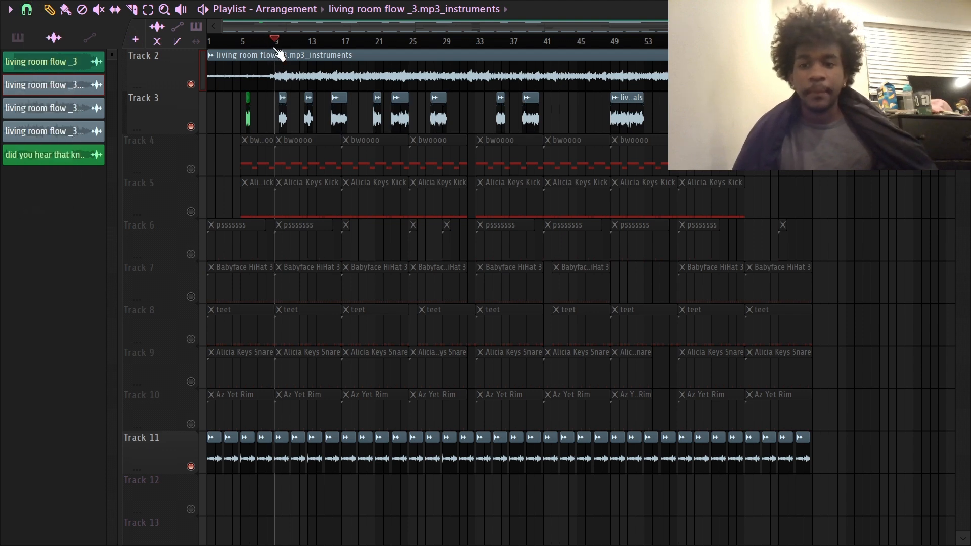
# Play the instruments stem together with both vocal chop tracks from bar 9 to about bar 17.
pyautogui.press('space')
pyautogui.scroll(2, 285, 45)
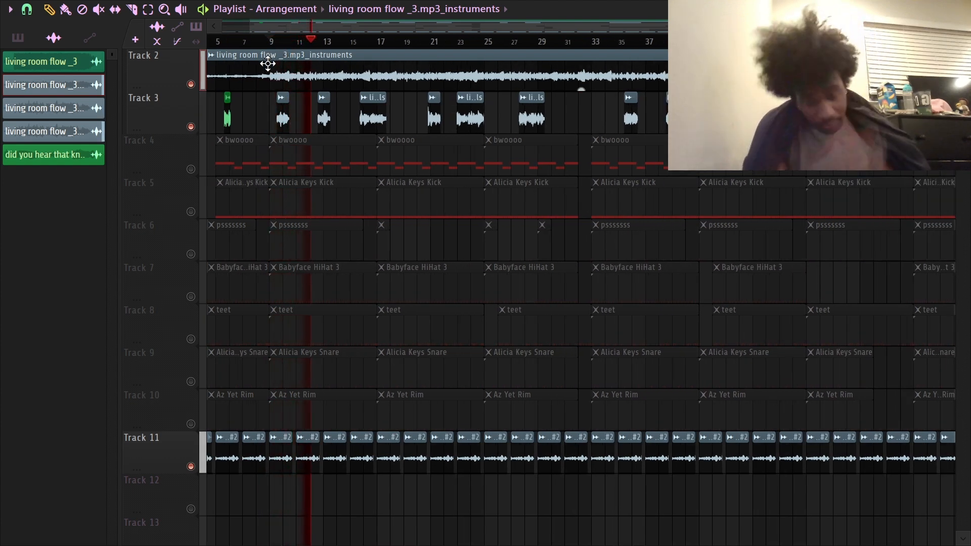
pyautogui.scroll(3, 299, 48)
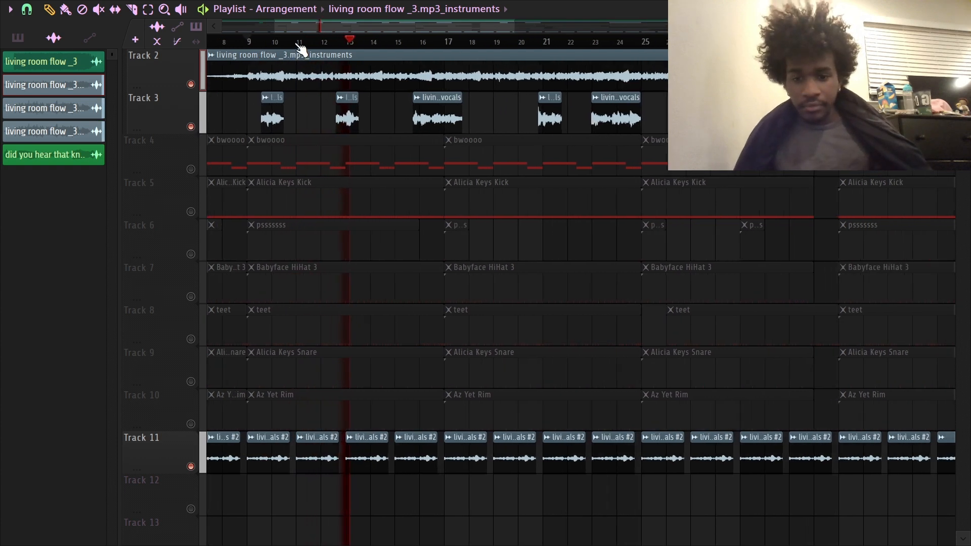
pyautogui.scroll(1, 463, 48)
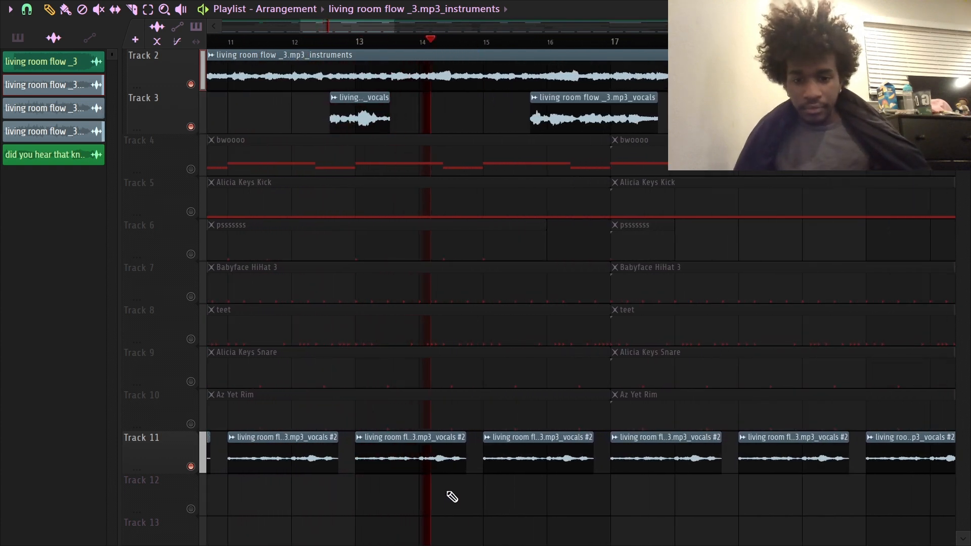
pyautogui.scroll(-4, 466, 46)
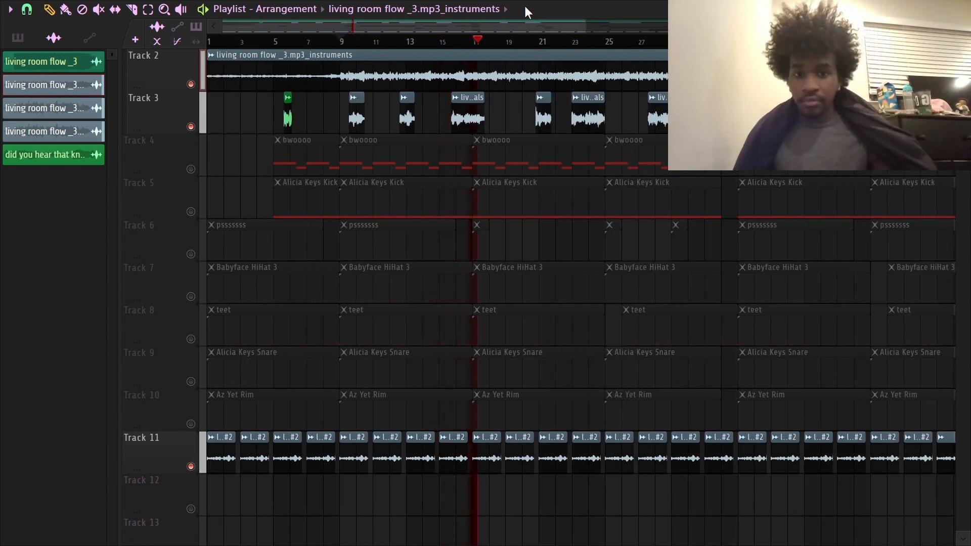
pyautogui.press('space')
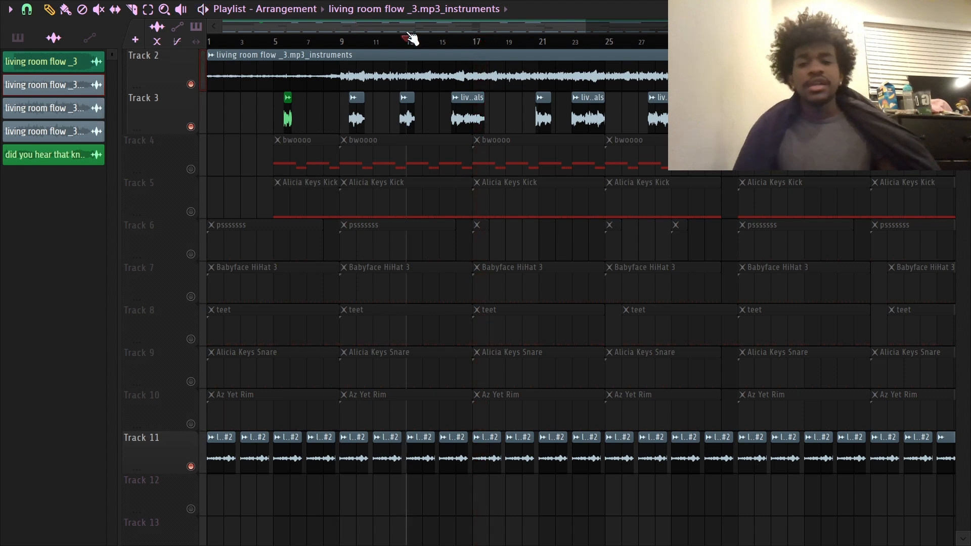
# Select bars 9 to 17, solo Track 2 and play the instruments stem within that section.
pyautogui.moveTo(342, 40); pyautogui.dragTo(473, 42)
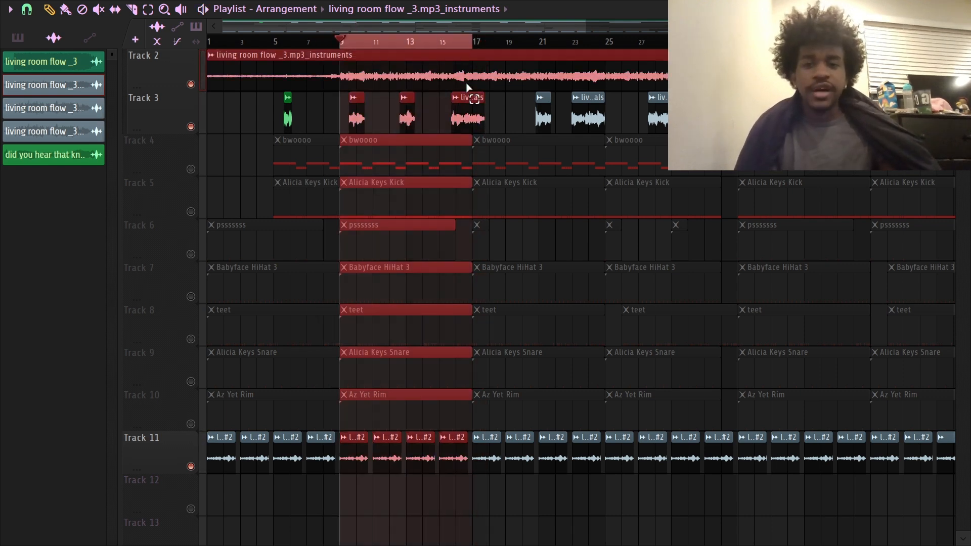
pyautogui.rightClick(191, 85)
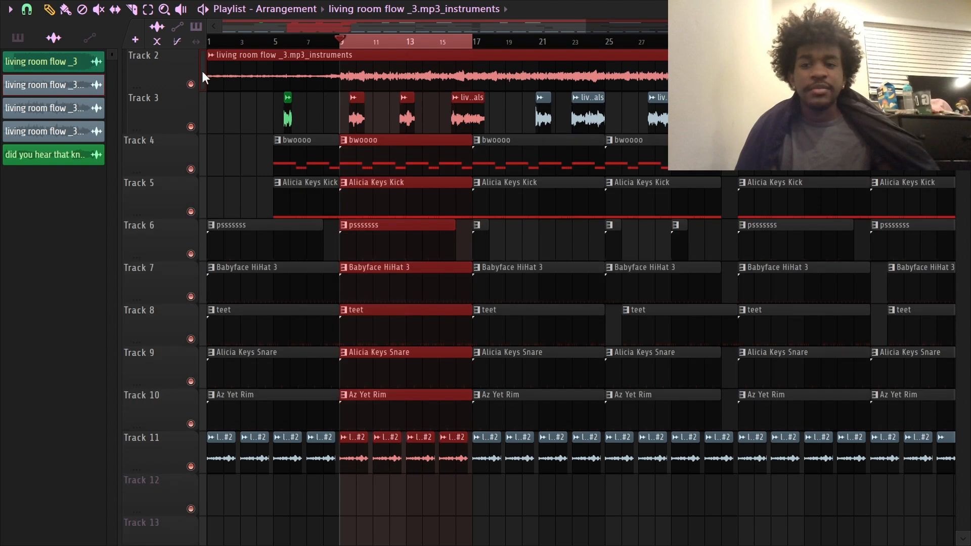
pyautogui.rightClick(191, 84)
pyautogui.scroll(1, 355, 50)
pyautogui.press('space')
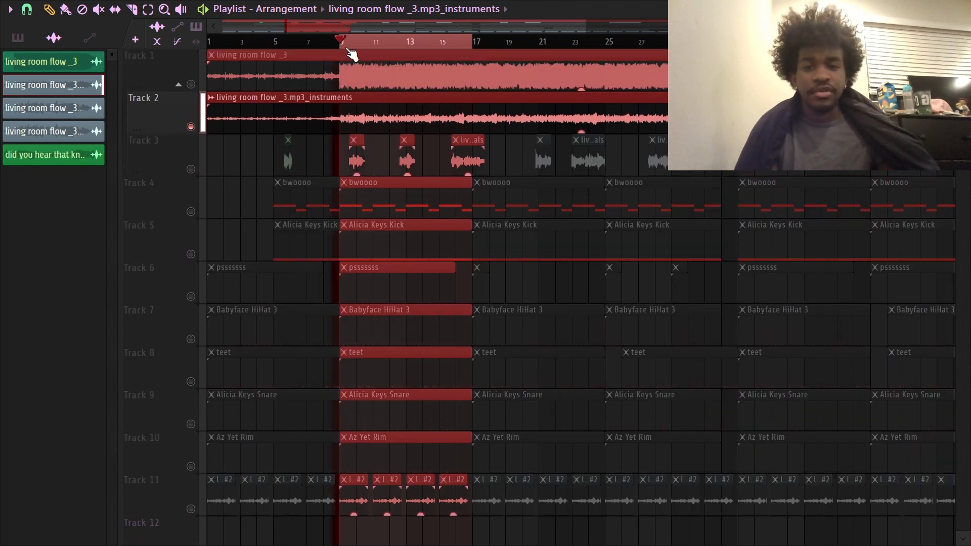
pyautogui.scroll(2, 360, 44)
pyautogui.click(515, 41)
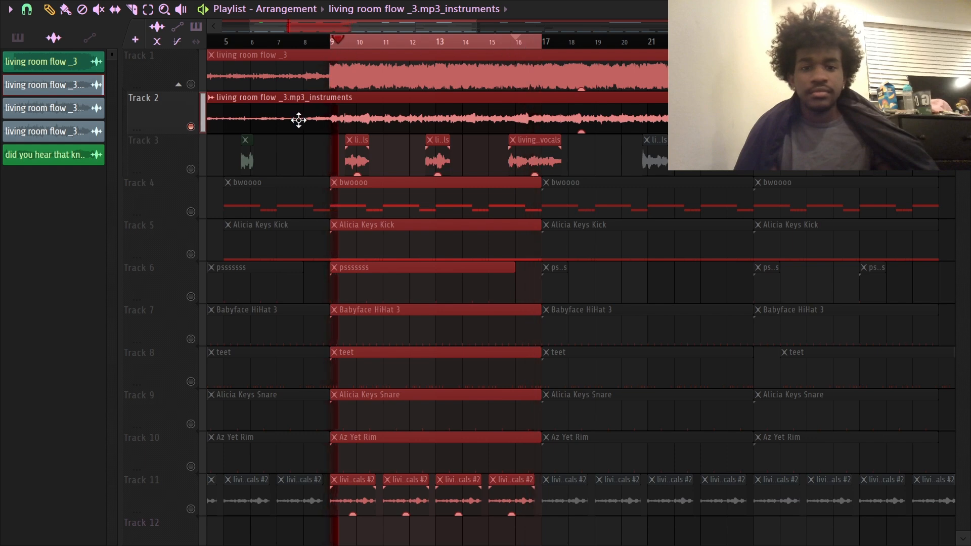
# Unsolo Track 2, mute the original sample on Track 1 and clear the bar selection.
pyautogui.keyDown('ctrl'); pyautogui.click(192, 127); pyautogui.keyUp('ctrl')
pyautogui.click(191, 84)
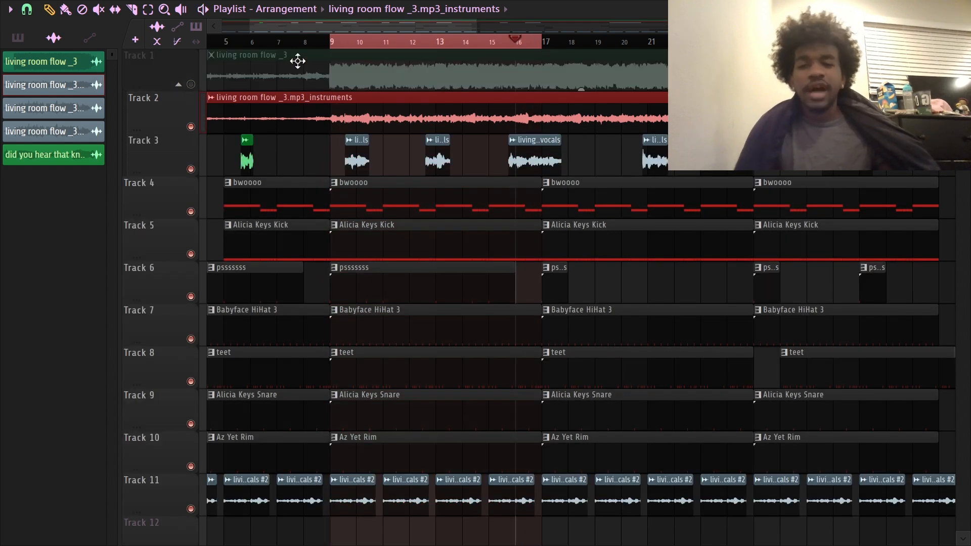
pyautogui.click(332, 44)
pyautogui.scroll(-4, 529, 48)
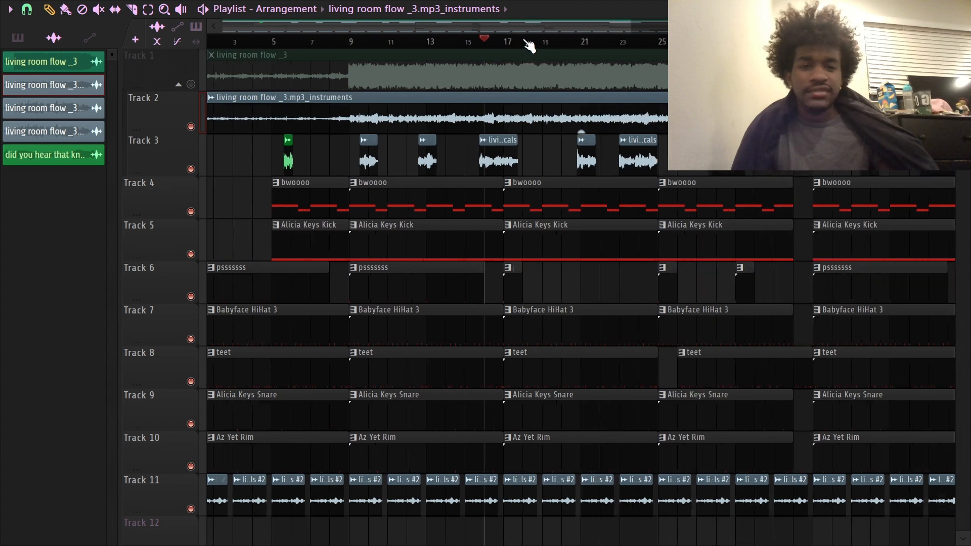
# Play the soloed instruments stem from the drum break at bar 32, stop playback and re-enable all tracks.
pyautogui.click(640, 45)
pyautogui.scroll(-2, 639, 47)
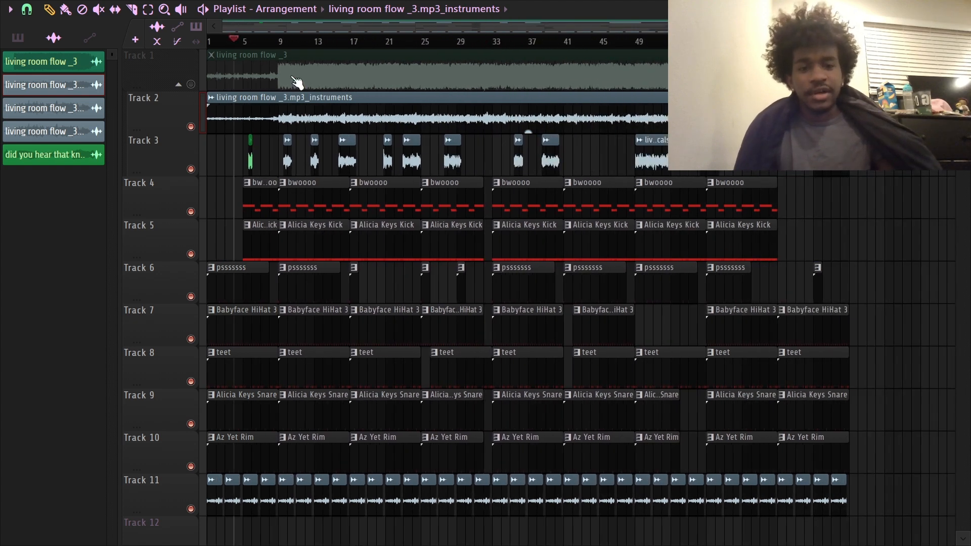
pyautogui.click(490, 67)
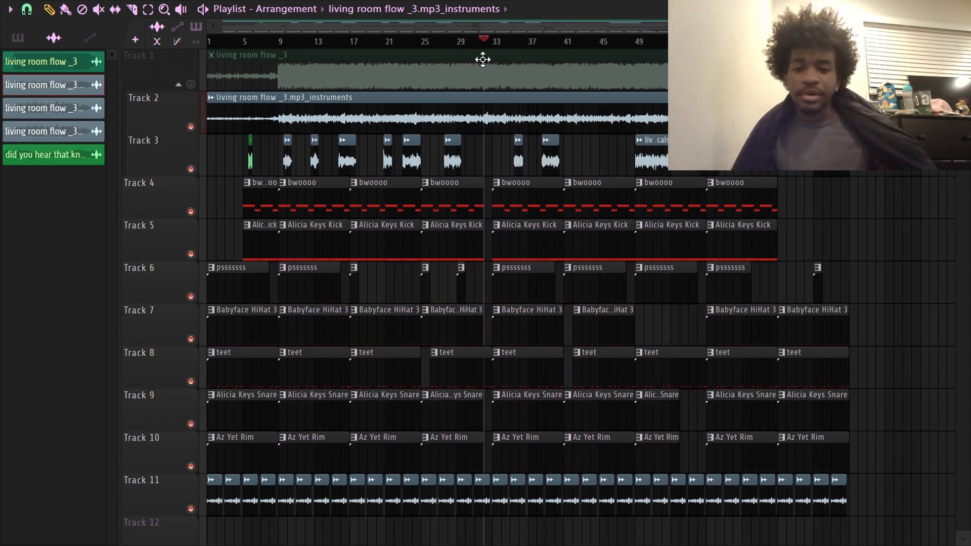
pyautogui.scroll(-1, 503, 46)
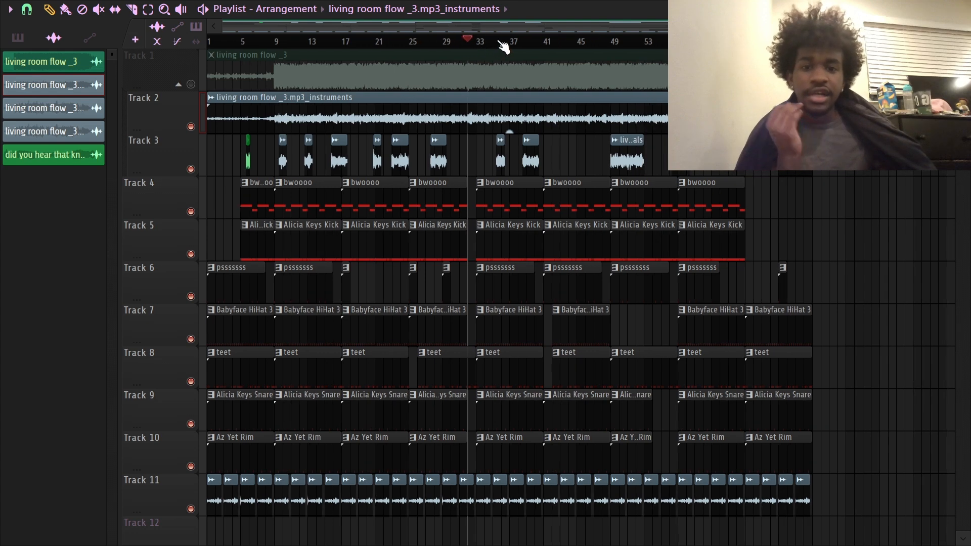
pyautogui.scroll(10, 481, 46)
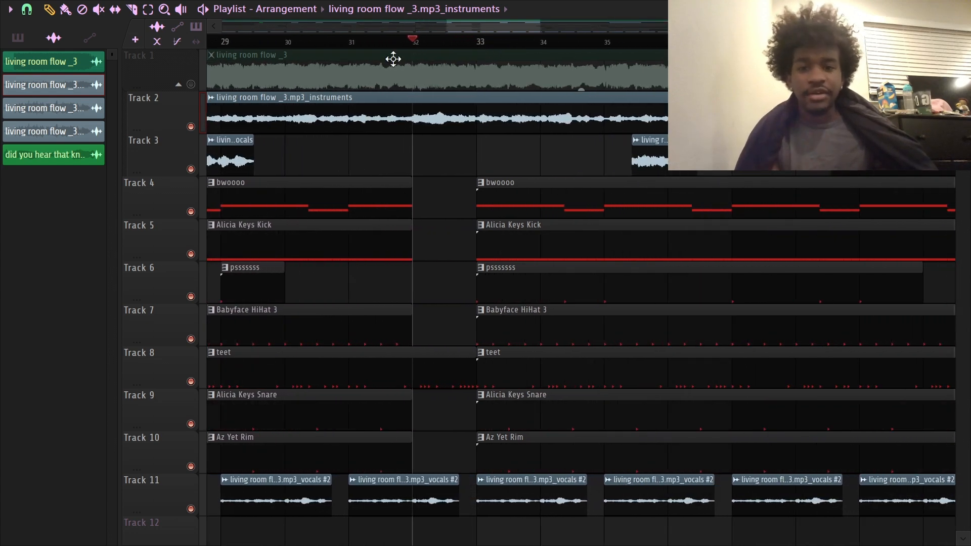
pyautogui.keyDown('ctrl'); pyautogui.click(191, 126); pyautogui.keyUp('ctrl')
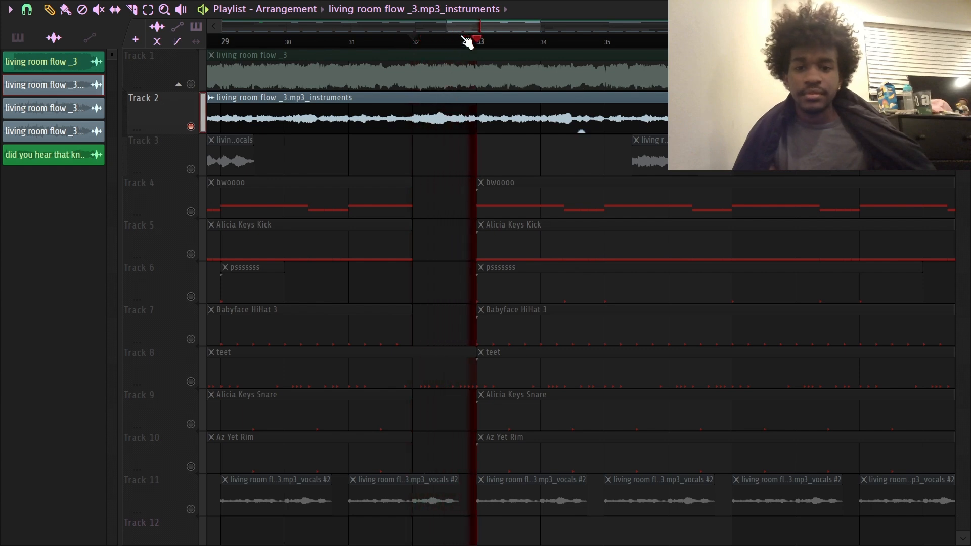
pyautogui.scroll(-3, 467, 42)
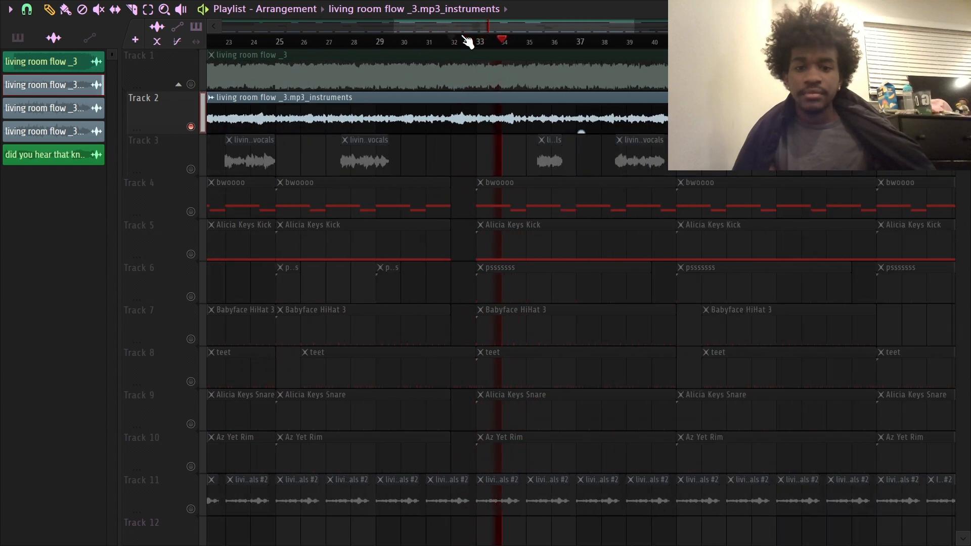
pyautogui.scroll(-5, 485, 35)
pyautogui.press('space')
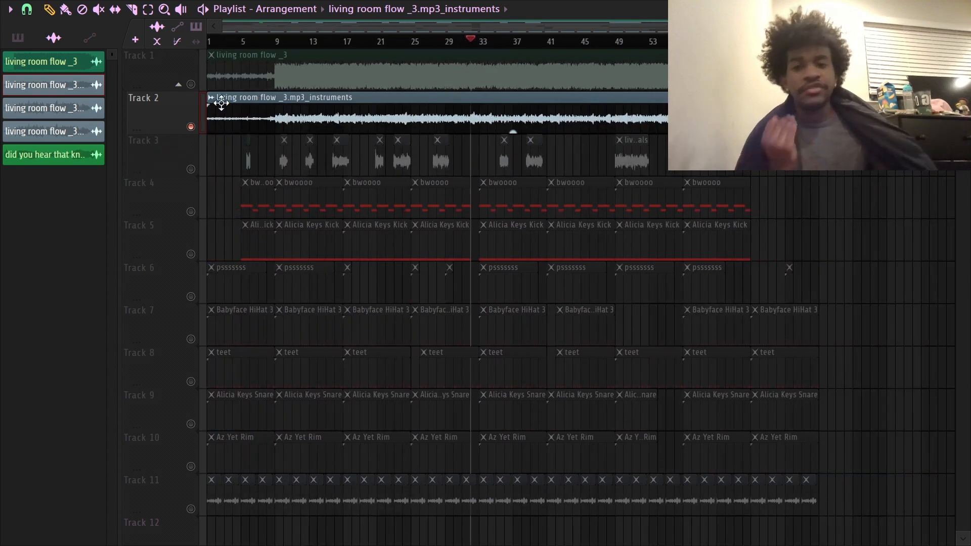
pyautogui.rightClick(195, 124)
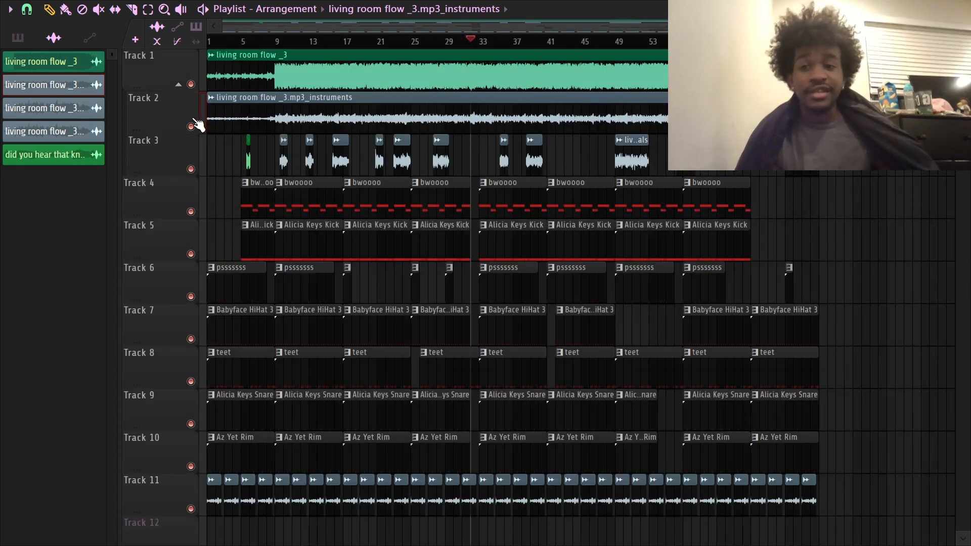
# Mute the original sample on Track 1 and move the playback position to bar 9.
pyautogui.click(192, 84)
pyautogui.click(240, 41)
pyautogui.moveTo(250, 70); pyautogui.dragTo(280, 83)
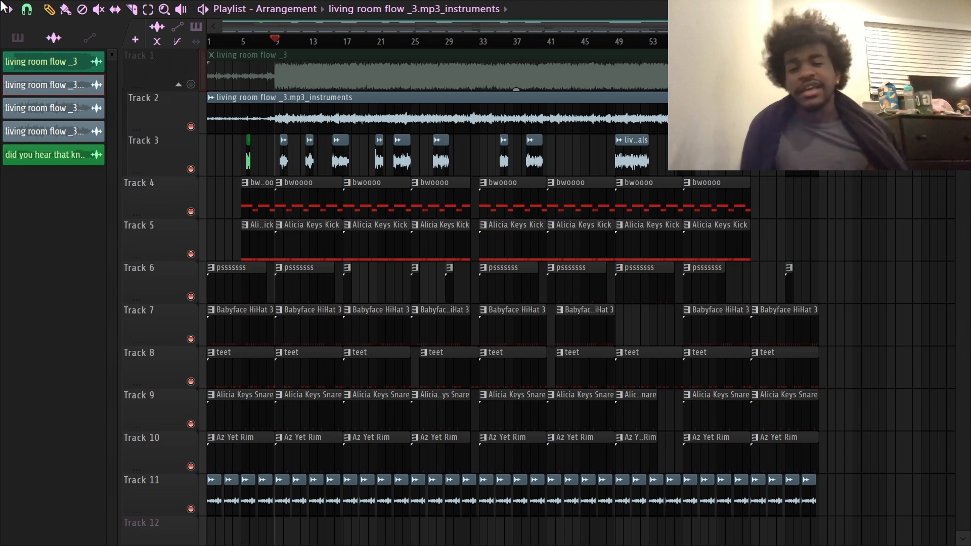
pyautogui.scroll(4, 239, 45)
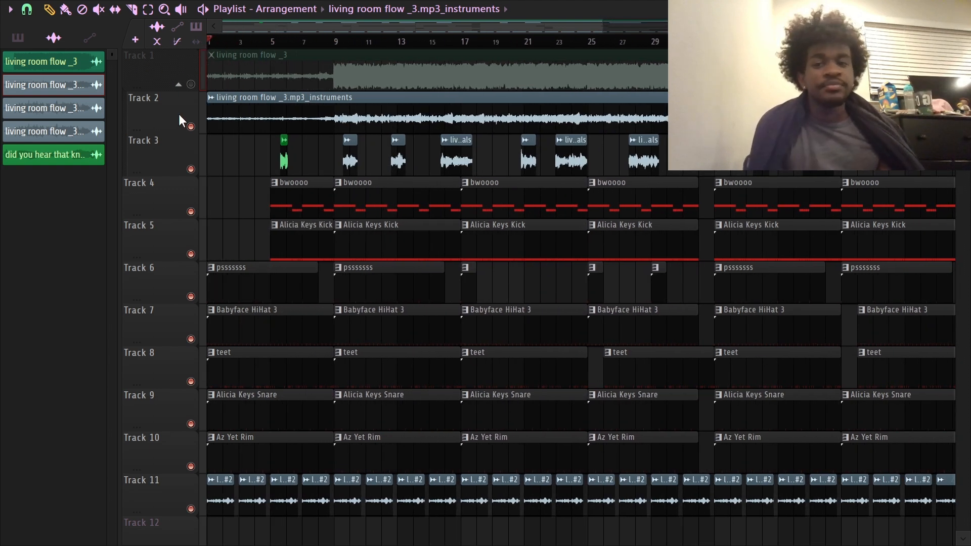
# Isolate the bass and drum patterns on Tracks 4 to 10, play them from bar 9 and stop playback.
pyautogui.keyDown('ctrl'); pyautogui.click(190, 212); pyautogui.keyUp('ctrl')
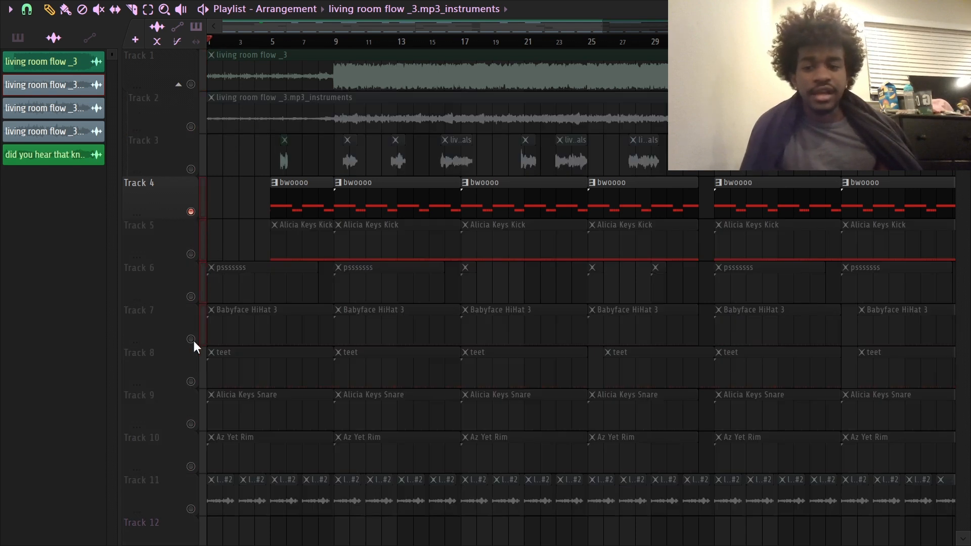
pyautogui.moveTo(191, 466); pyautogui.dragTo(192, 473)
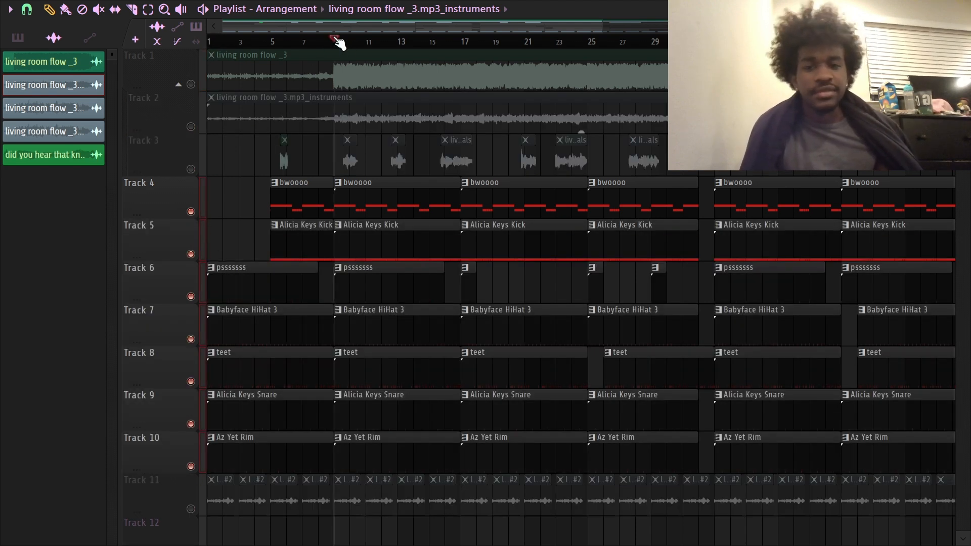
pyautogui.scroll(3, 338, 43)
pyautogui.press('space')
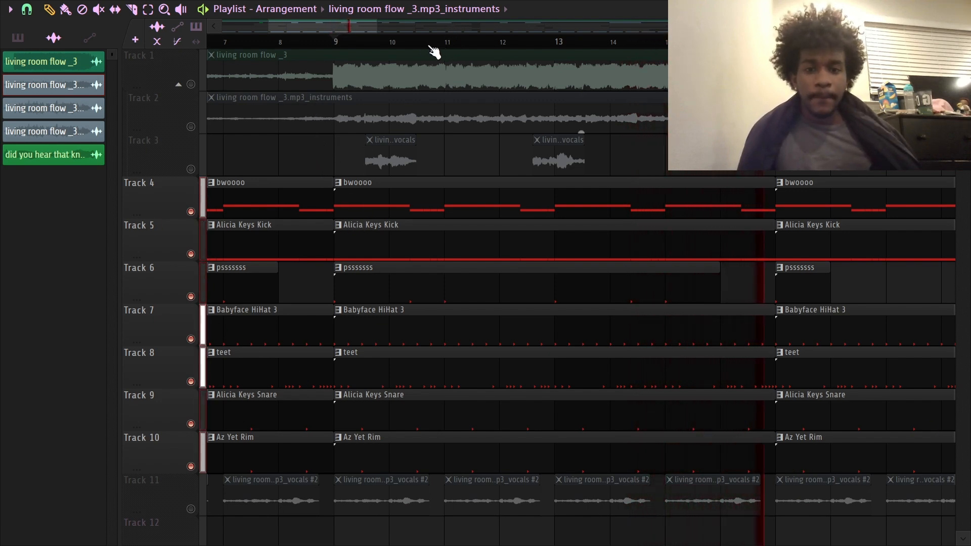
pyautogui.press('space')
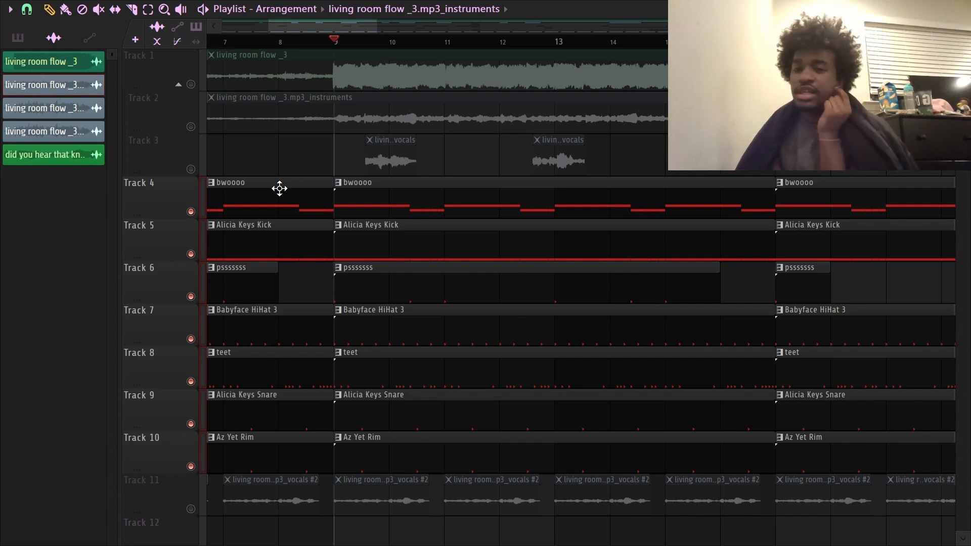
# Solo the original sample on Track 1 and play it from bar 9, then restore the other tracks and mute Track 1.
pyautogui.rightClick(191, 84)
pyautogui.press('space')
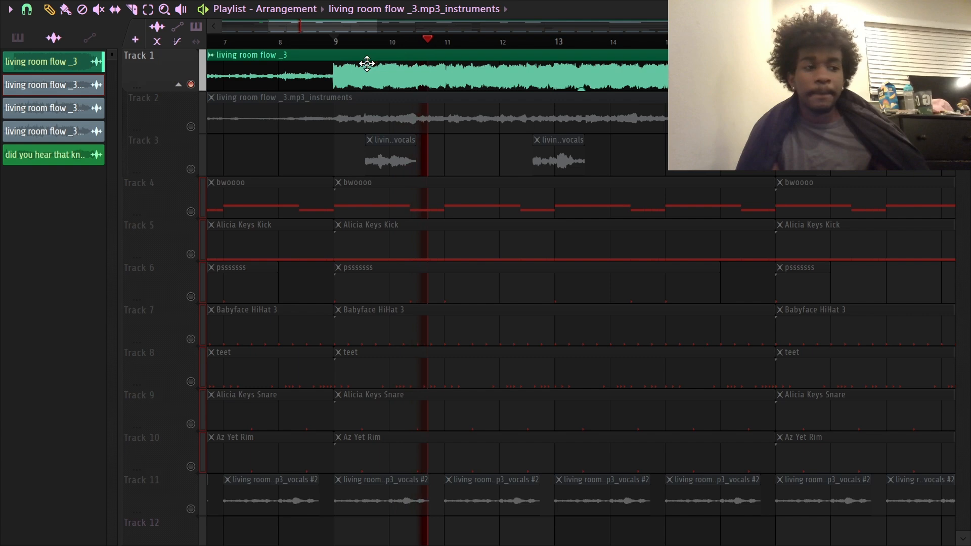
pyautogui.rightClick(191, 84)
pyautogui.press('space')
pyautogui.click(191, 85)
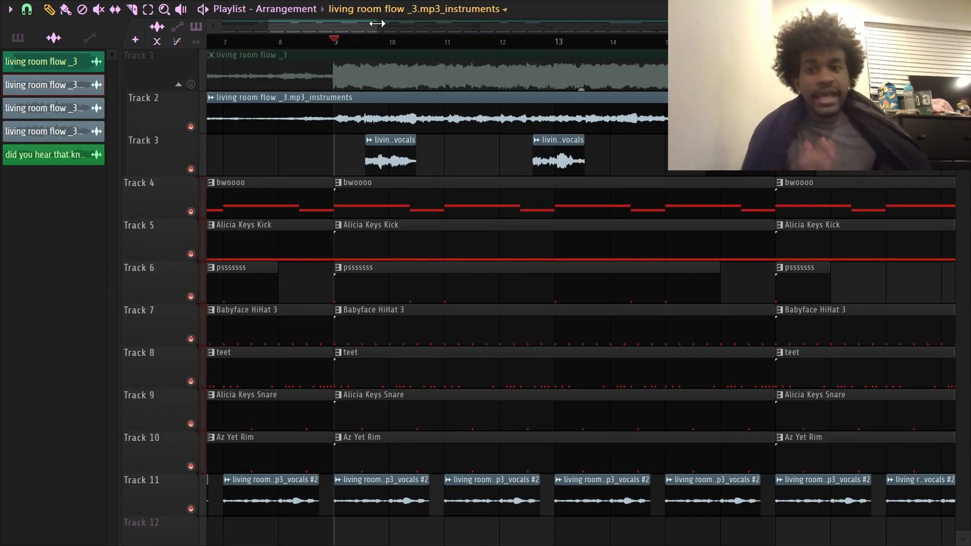
# Open the bwoooo pattern from Track 4 in the piano roll and examine its F5 and D#5 note pattern.
pyautogui.moveTo(352, 46); pyautogui.dragTo(336, 54)
pyautogui.scroll(3, 338, 45)
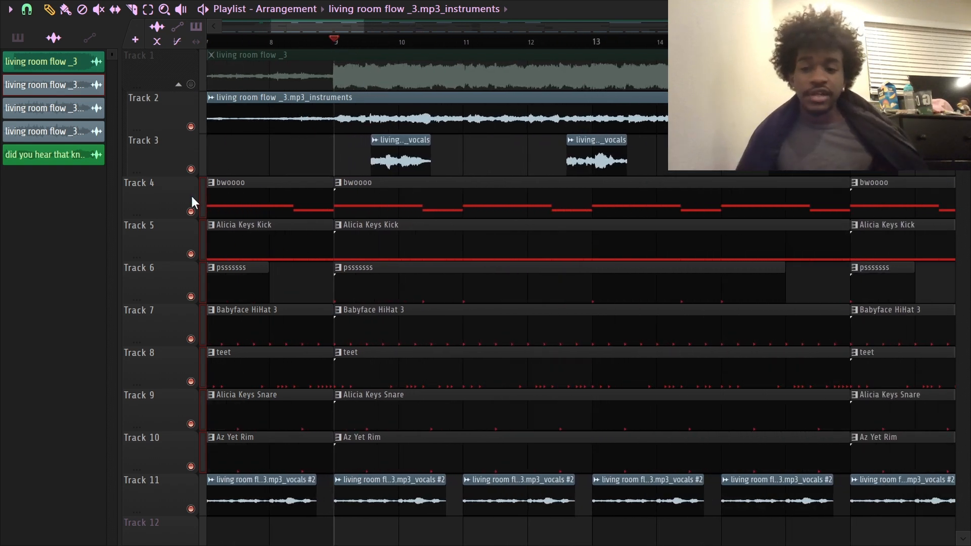
pyautogui.doubleClick(403, 187)
pyautogui.moveTo(192, 33); pyautogui.dragTo(135, 60)
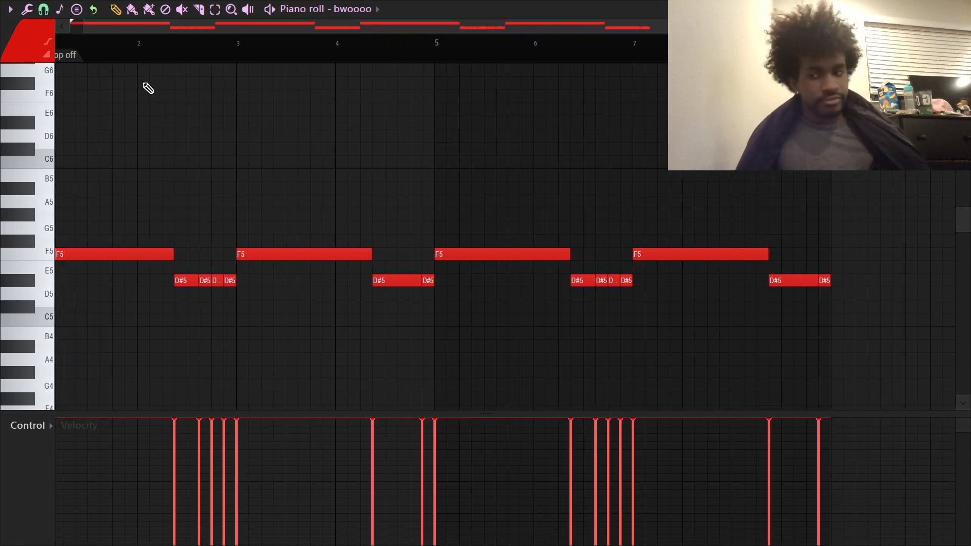
pyautogui.moveTo(197, 44); pyautogui.dragTo(47, 108)
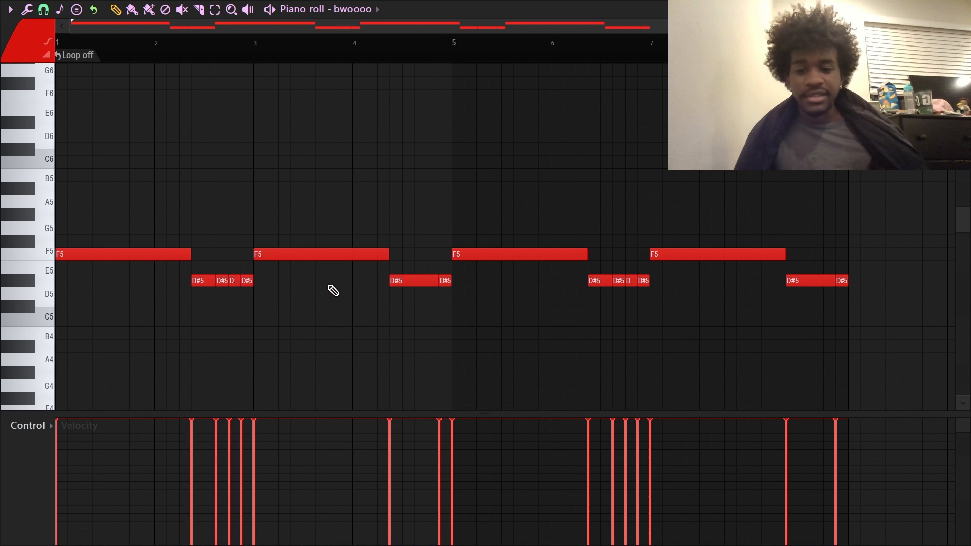
pyautogui.click(429, 268)
pyautogui.rightClick(429, 269)
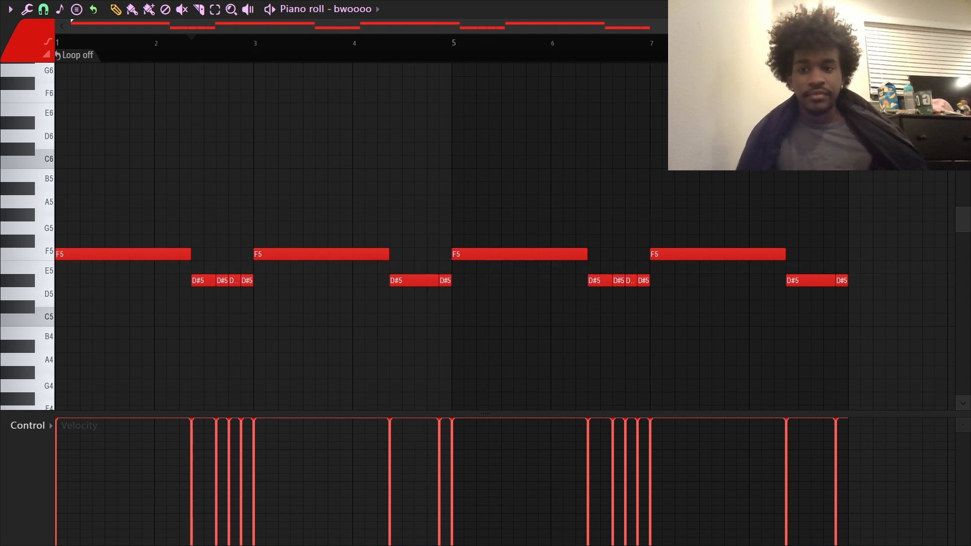
# Solo Track 4 in the playlist and play the bwoooo pattern while following its notes in the piano roll.
pyautogui.press('space')
pyautogui.press('F5')
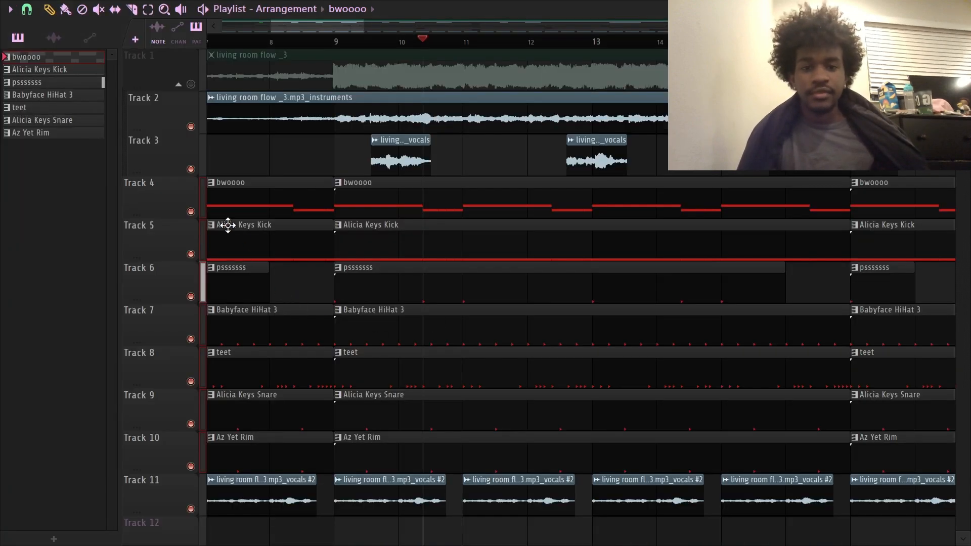
pyautogui.keyDown('ctrl'); pyautogui.click(191, 212); pyautogui.keyUp('ctrl')
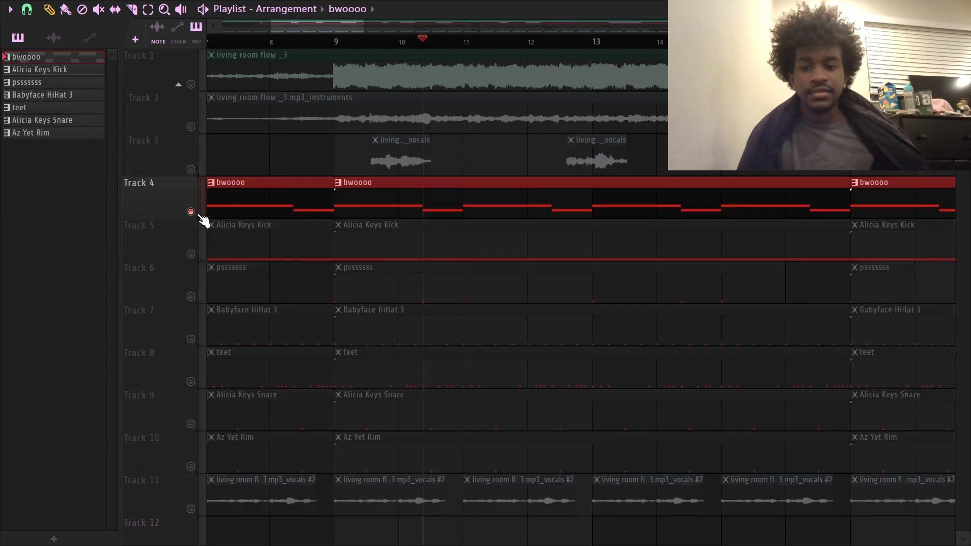
pyautogui.doubleClick(344, 198)
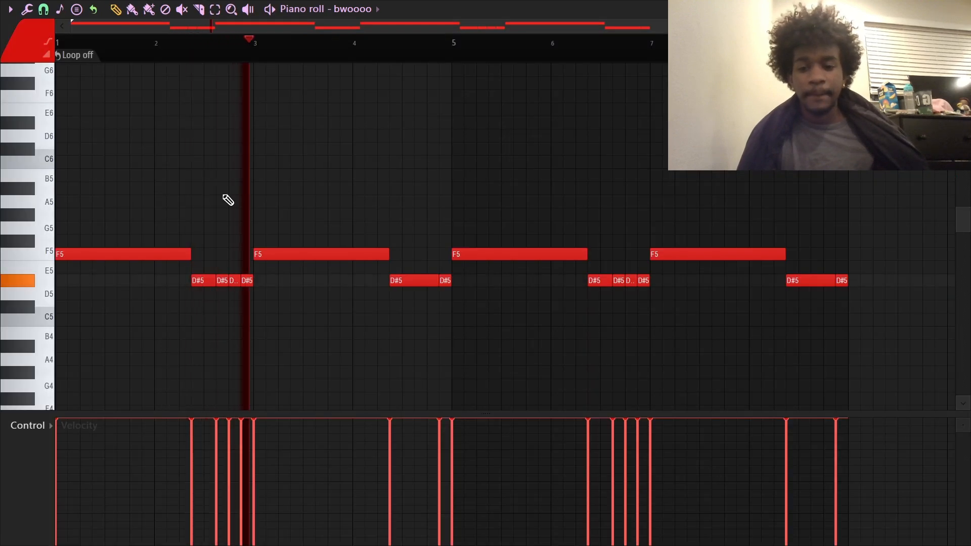
pyautogui.scroll(-2, 191, 44)
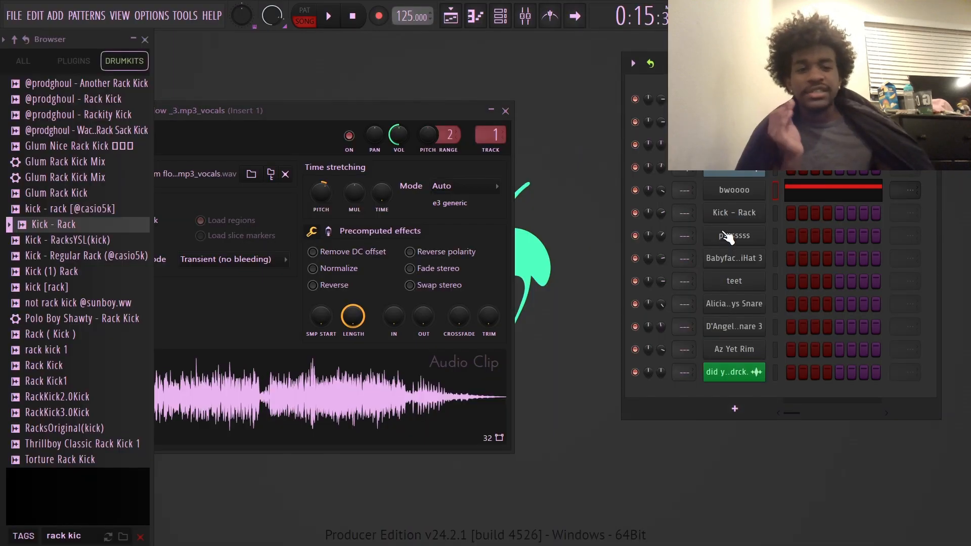
# Inspect the bwoooo sample's waveform, replay its D#5 notes in the piano roll and return to the playlist.
pyautogui.click(732, 191)
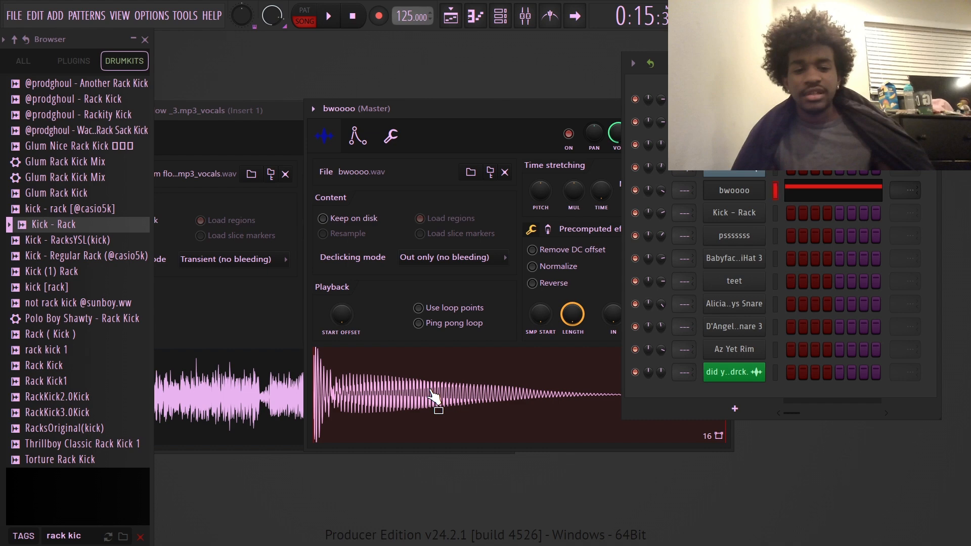
pyautogui.click(801, 201)
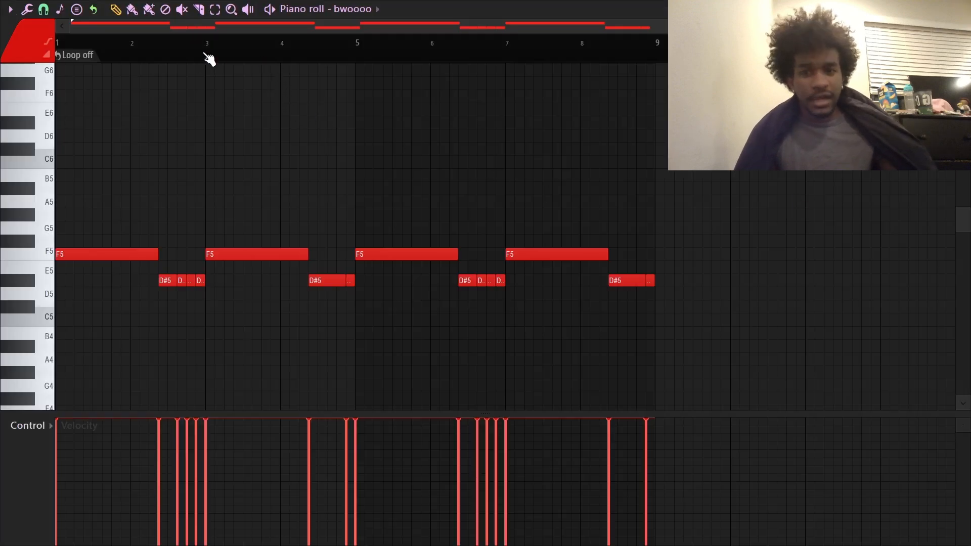
pyautogui.scroll(2, 190, 60)
pyautogui.press('space')
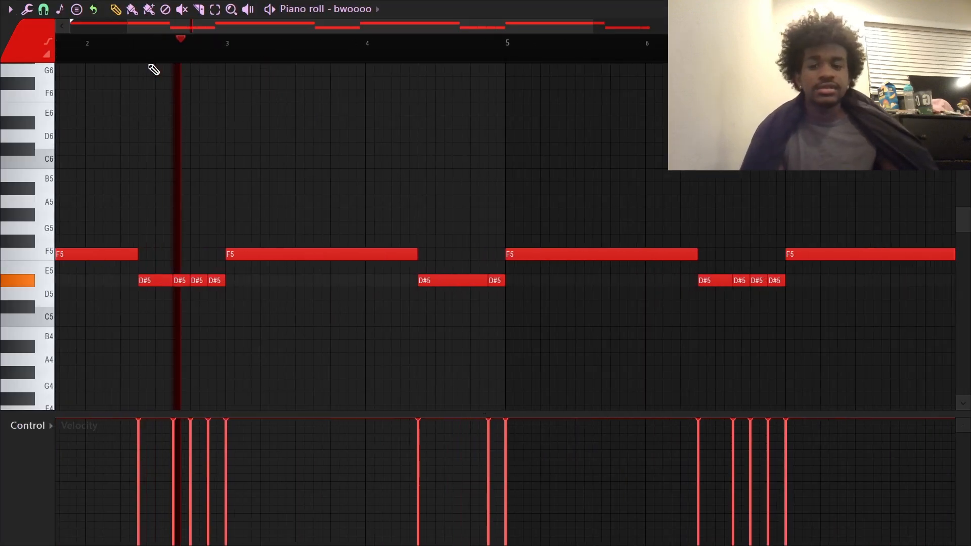
pyautogui.scroll(-2, 167, 60)
pyautogui.press('space')
pyautogui.press('F7')
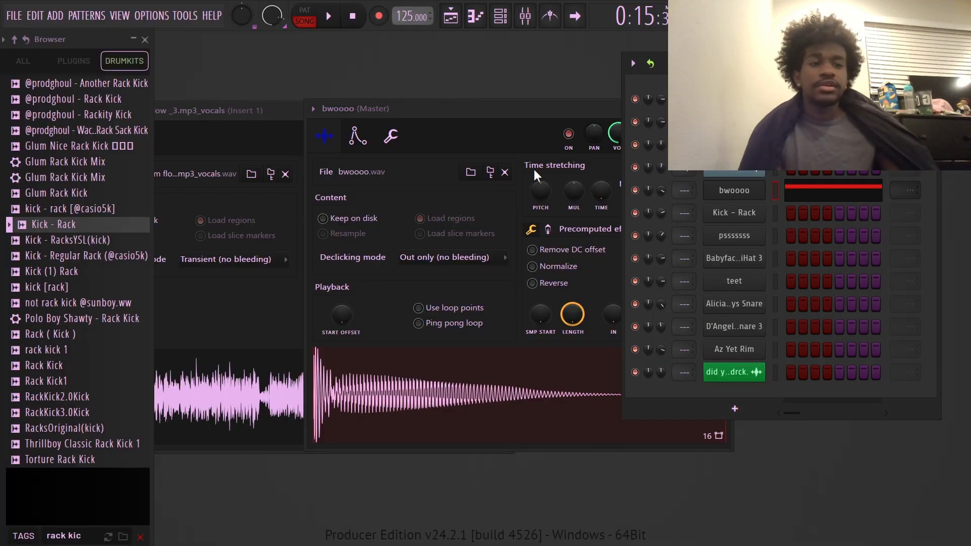
pyautogui.press('F5')
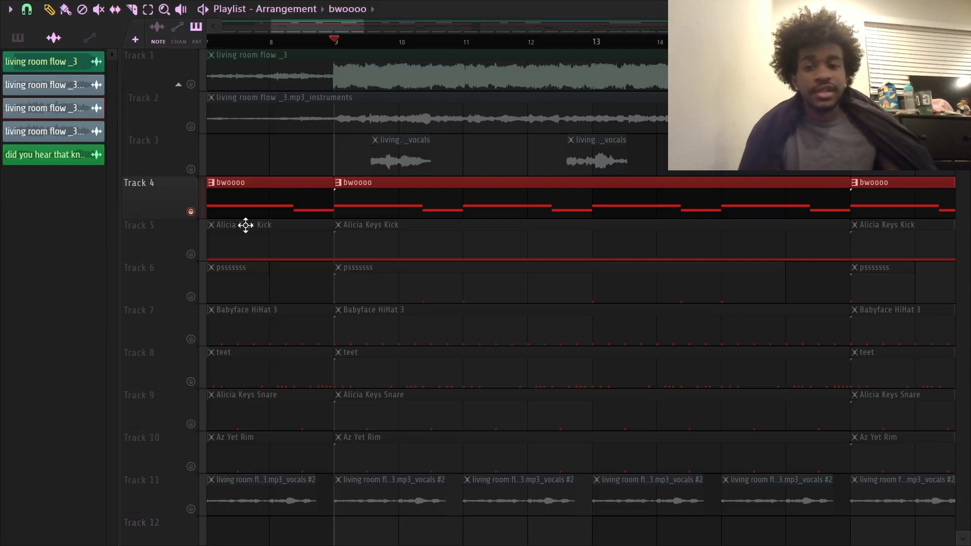
# Solo the Alicia Keys Kick pattern on Track 5, play it from bar 9 and stop playback.
pyautogui.keyDown('ctrl'); pyautogui.click(200, 215); pyautogui.keyUp('ctrl')
pyautogui.keyDown('ctrl'); pyautogui.click(198, 259); pyautogui.keyUp('ctrl')
pyautogui.press('space')
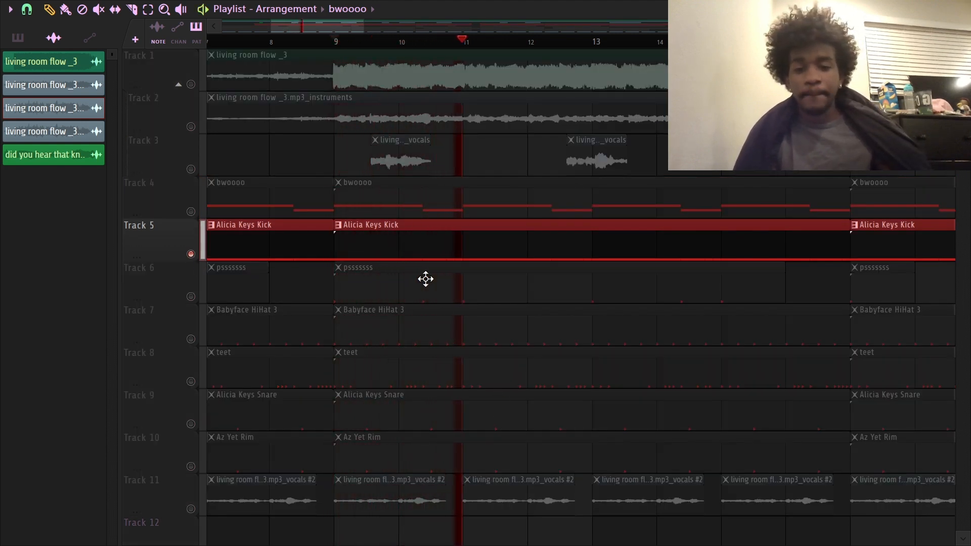
pyautogui.press('space')
# Solo the psssssss pattern on Track 6 and enable the bwoooo pattern on Track 4 alongside it.
pyautogui.keyDown('ctrl'); pyautogui.click(191, 297); pyautogui.keyUp('ctrl')
pyautogui.scroll(-1, 350, 317)
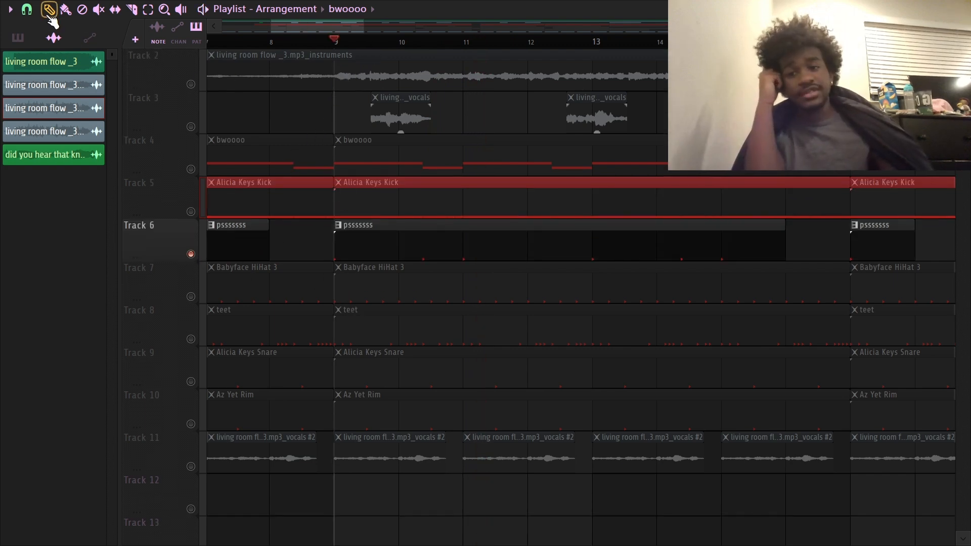
pyautogui.click(26, 9)
pyautogui.click(52, 210)
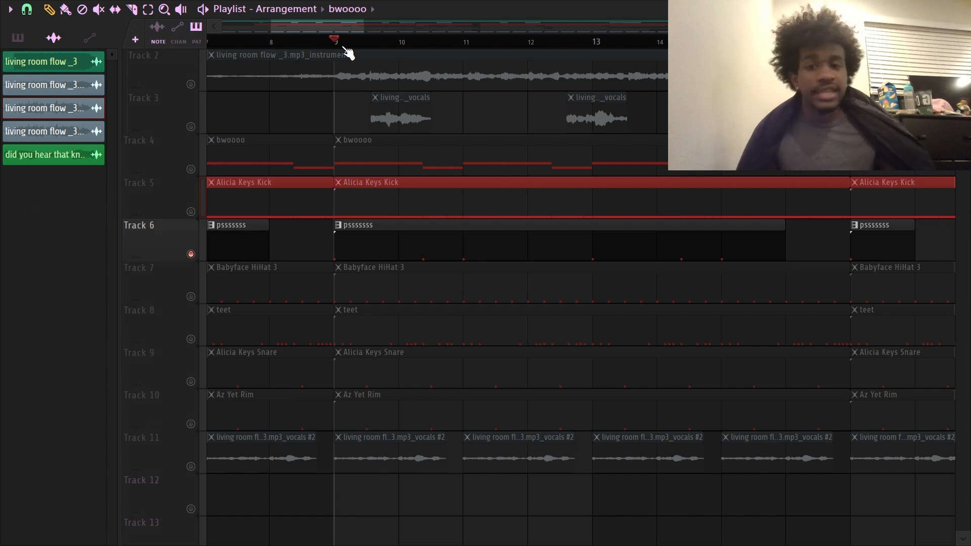
pyautogui.moveTo(416, 31); pyautogui.dragTo(323, 26)
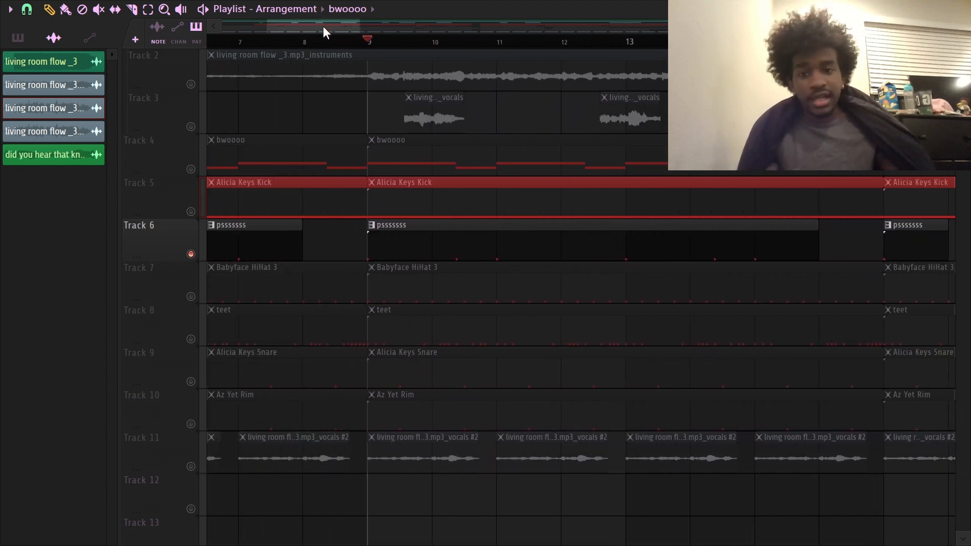
pyautogui.click(203, 171)
pyautogui.click(201, 256)
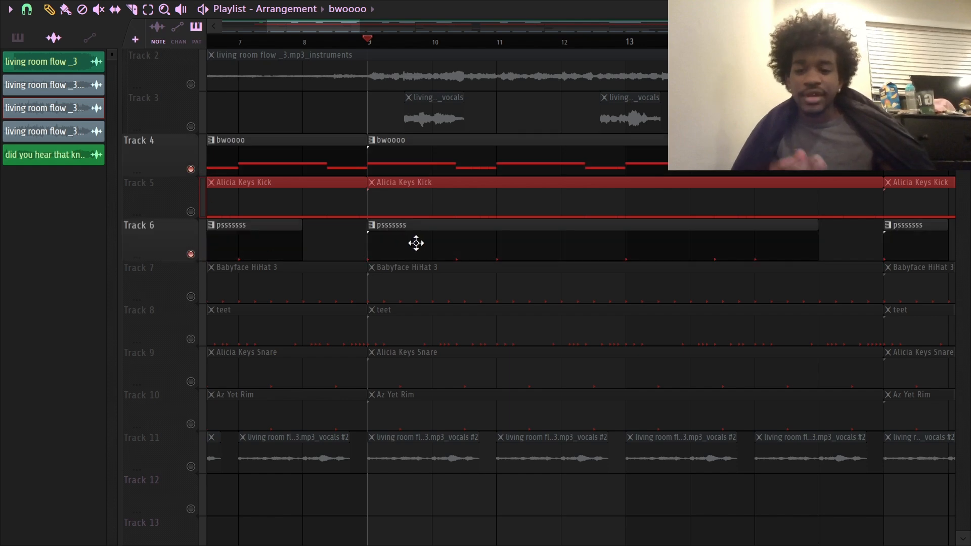
# Open the psssssss channel's sampler and place its window so its waveform shows alongside the bwoooo waveform.
pyautogui.doubleClick(404, 242)
pyautogui.click(963, 8)
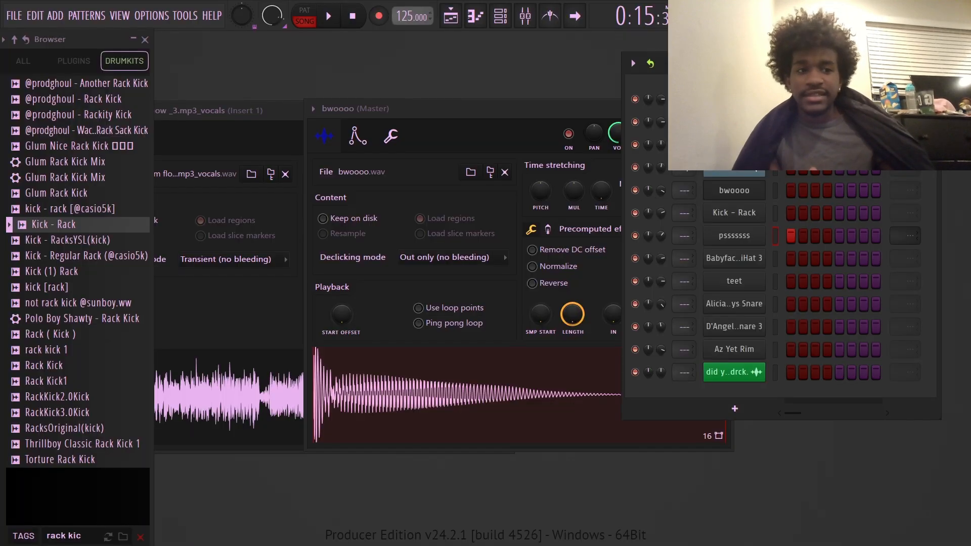
pyautogui.click(758, 239)
pyautogui.moveTo(320, 170); pyautogui.dragTo(406, 121)
pyautogui.moveTo(303, 115); pyautogui.dragTo(548, 191)
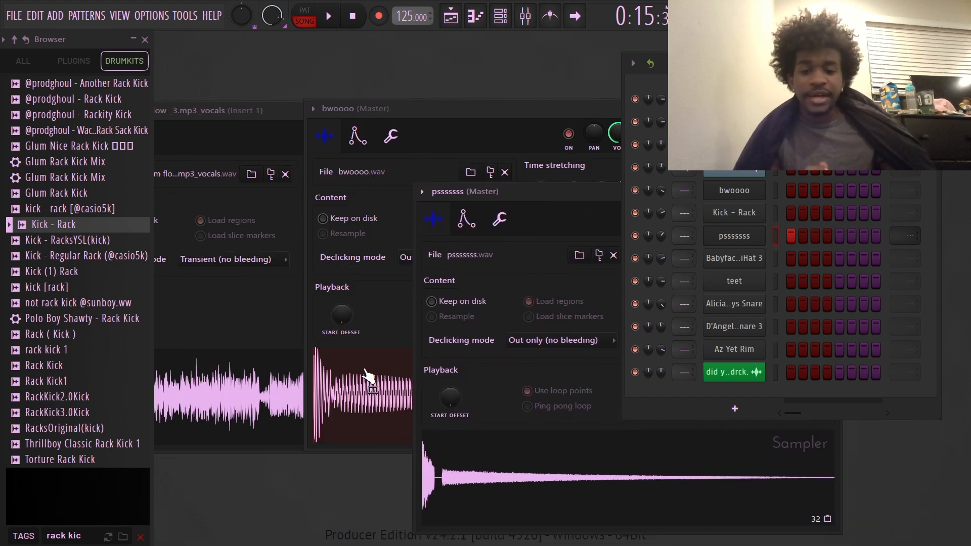
# Play the bwoooo and psssssss patterns together in the playlist from bar 9 to about bar 13, then stop.
pyautogui.click(467, 15)
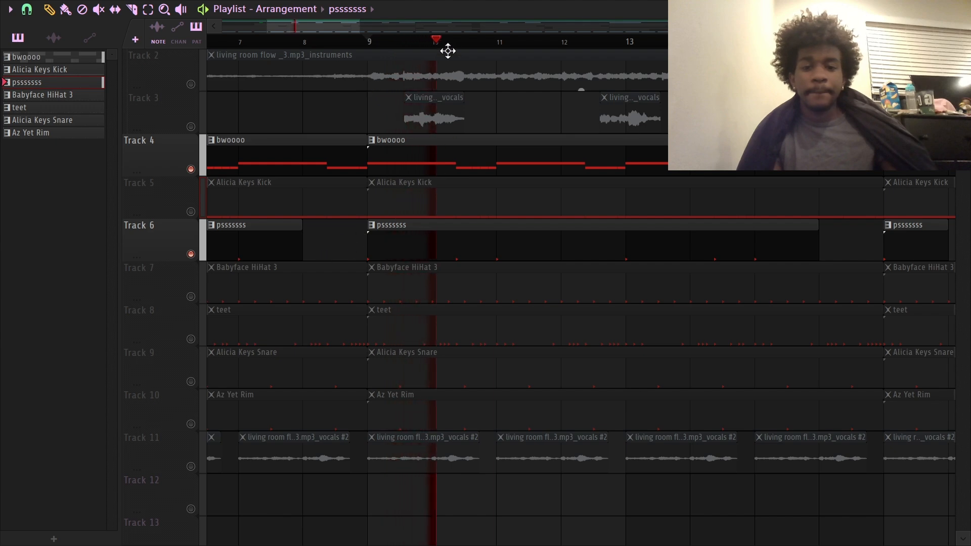
pyautogui.moveTo(456, 39); pyautogui.dragTo(442, 76)
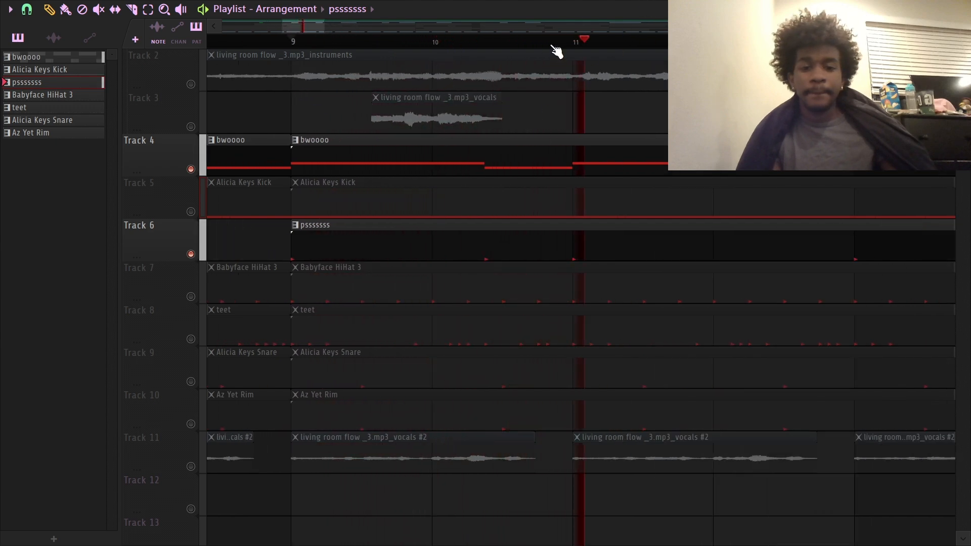
pyautogui.scroll(-5, 560, 46)
pyautogui.scroll(2, 603, 48)
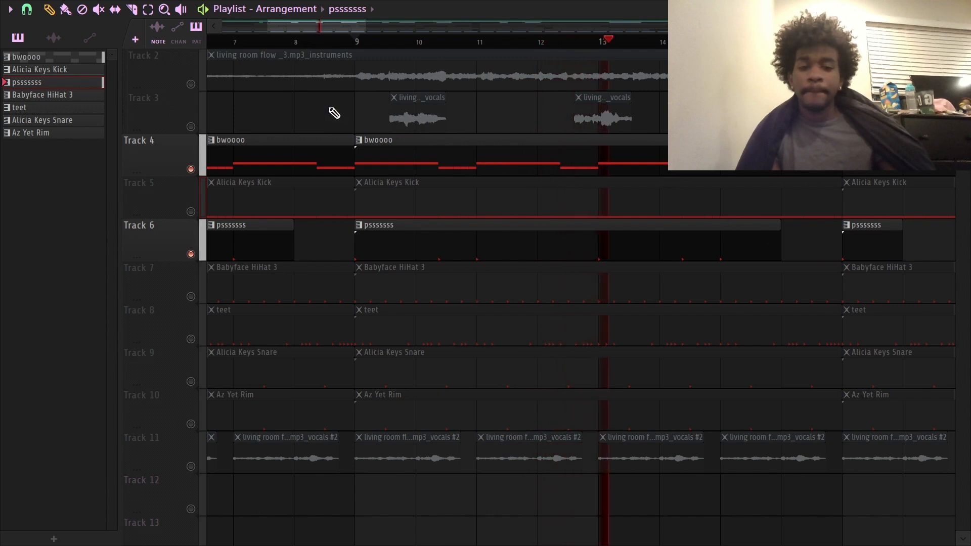
pyautogui.press('space')
# Enable Track 7, open the Babyface HiHat 3 pattern in the piano roll and play it.
pyautogui.click(190, 297)
pyautogui.doubleClick(360, 280)
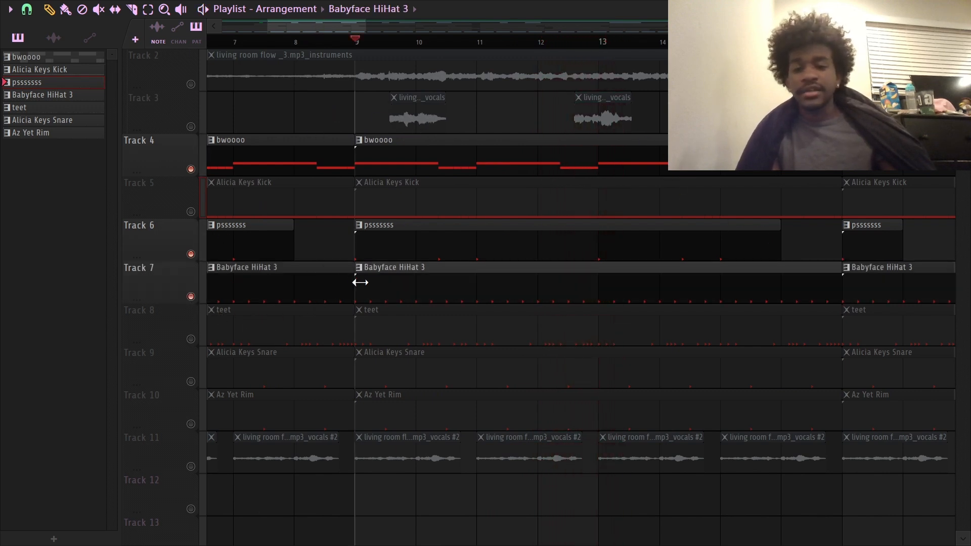
pyautogui.rightClick(743, 253)
pyautogui.click(741, 255)
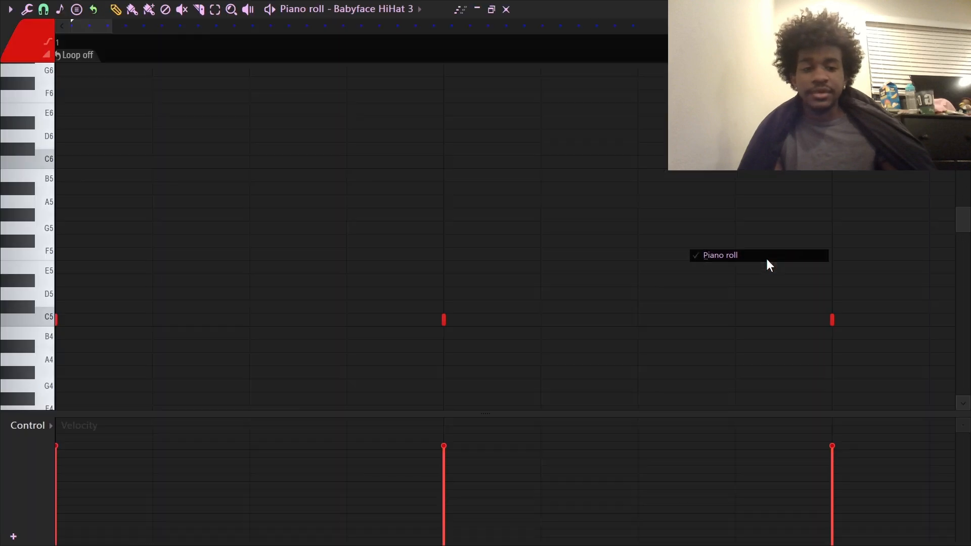
pyautogui.scroll(4, 78, 39)
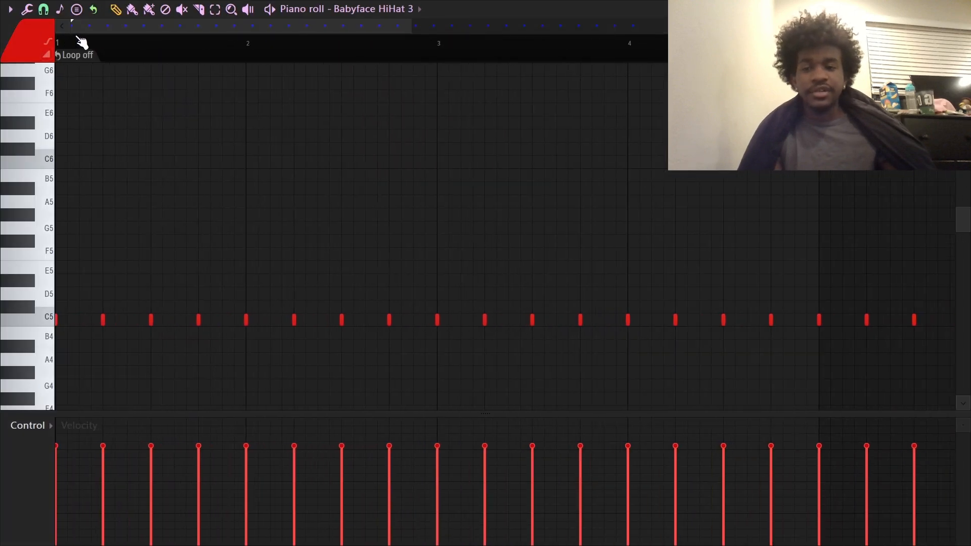
pyautogui.press('space')
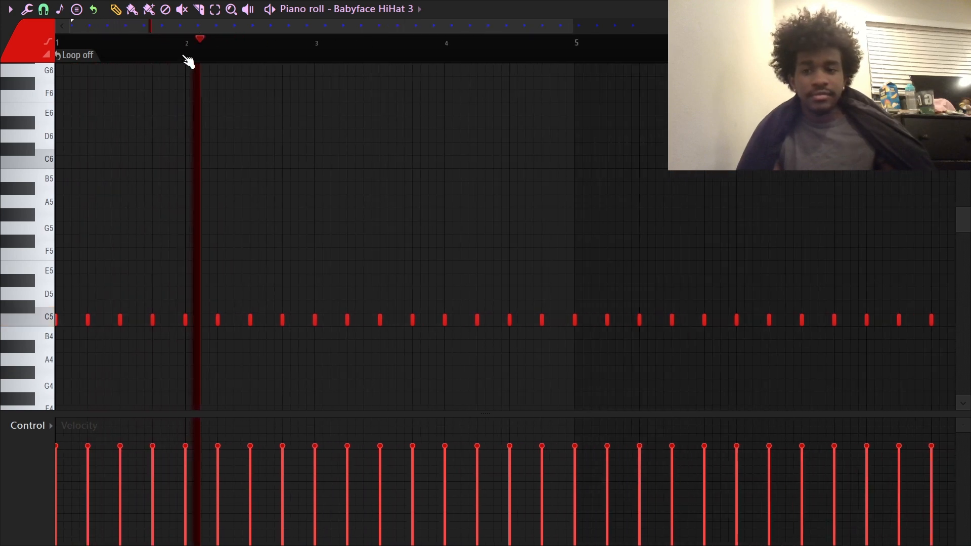
# Return to the playlist, enable the teet pattern on Track 8 and open that pattern in the piano roll.
pyautogui.press('F5')
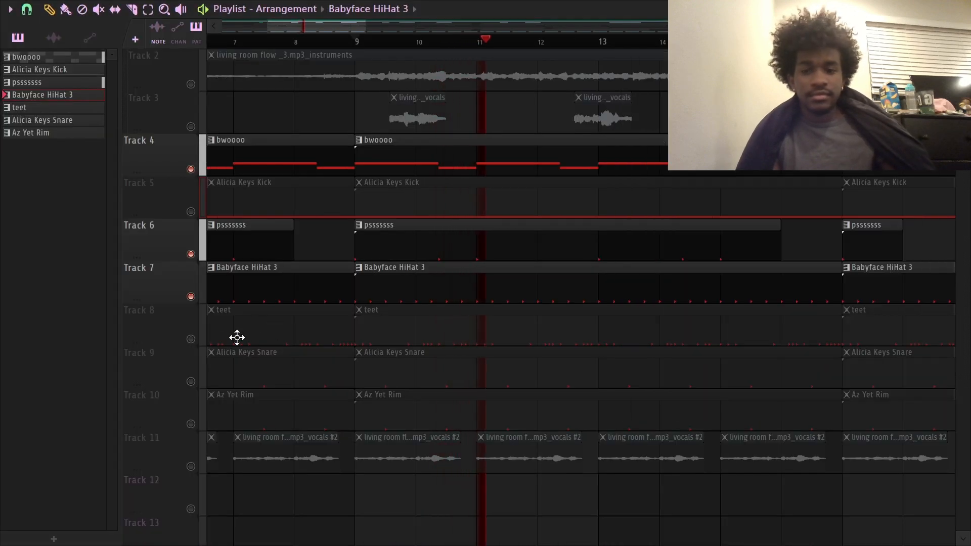
pyautogui.click(191, 339)
pyautogui.press('space')
pyautogui.doubleClick(364, 331)
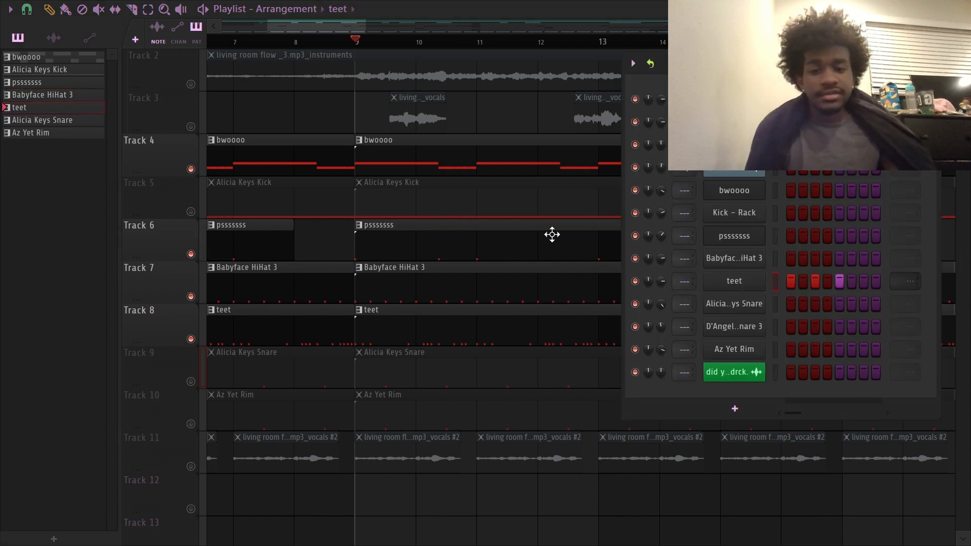
pyautogui.rightClick(748, 282)
pyautogui.click(769, 278)
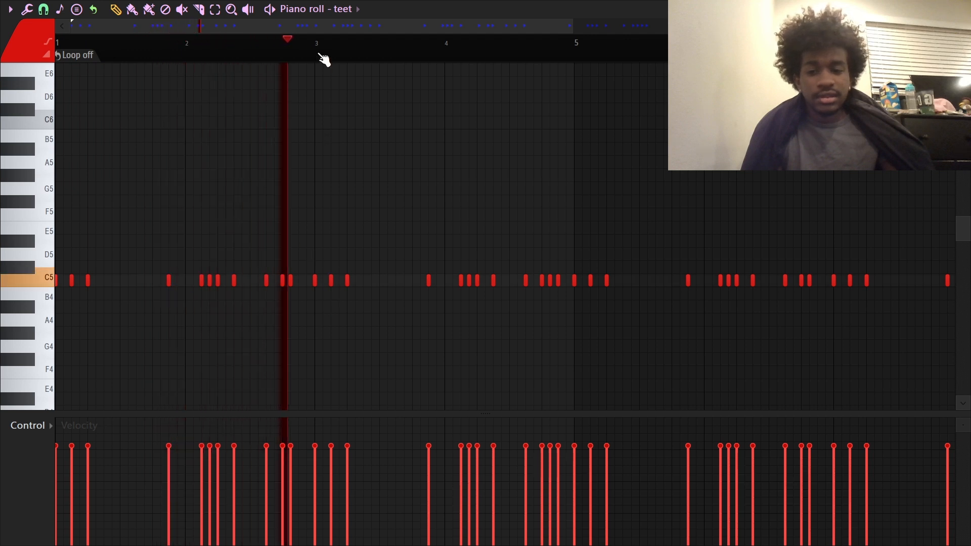
# Examine the teet notes across the whole eight-bar pattern and play them from about bar 4.
pyautogui.scroll(-3, 283, 49)
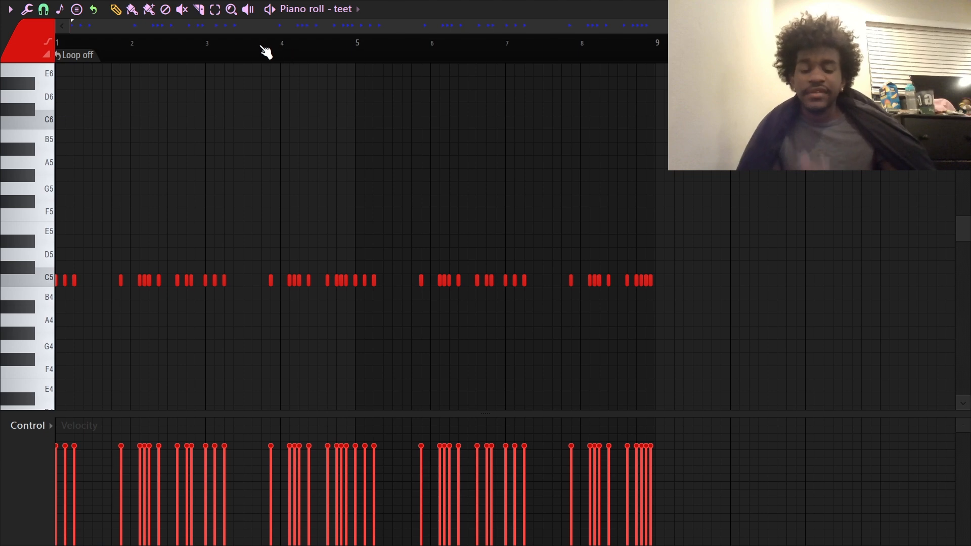
pyautogui.scroll(3, 293, 60)
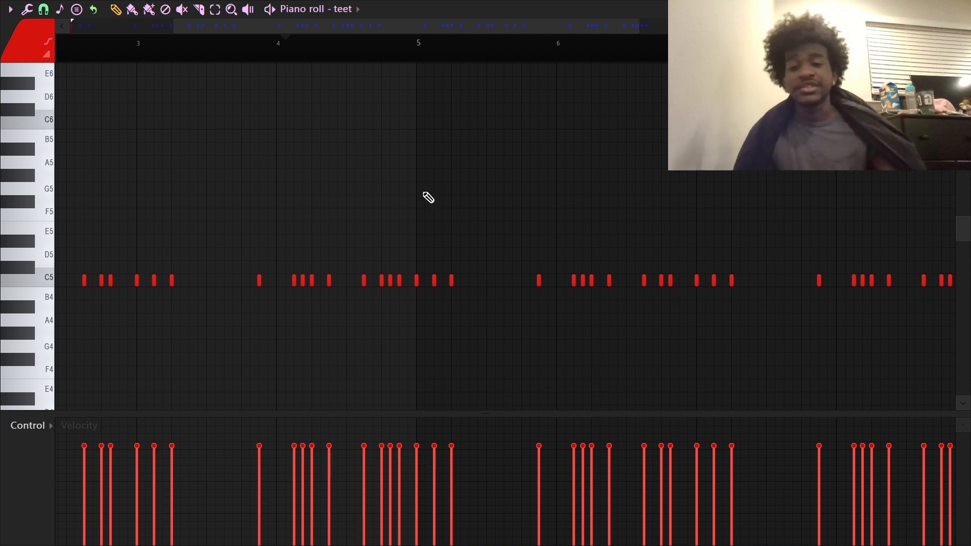
pyautogui.press('space')
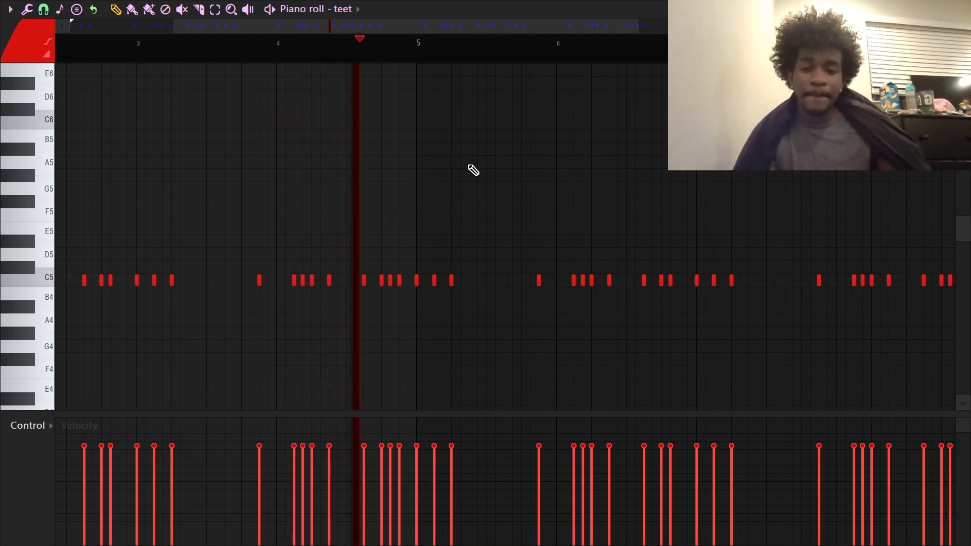
pyautogui.scroll(1, 391, 50)
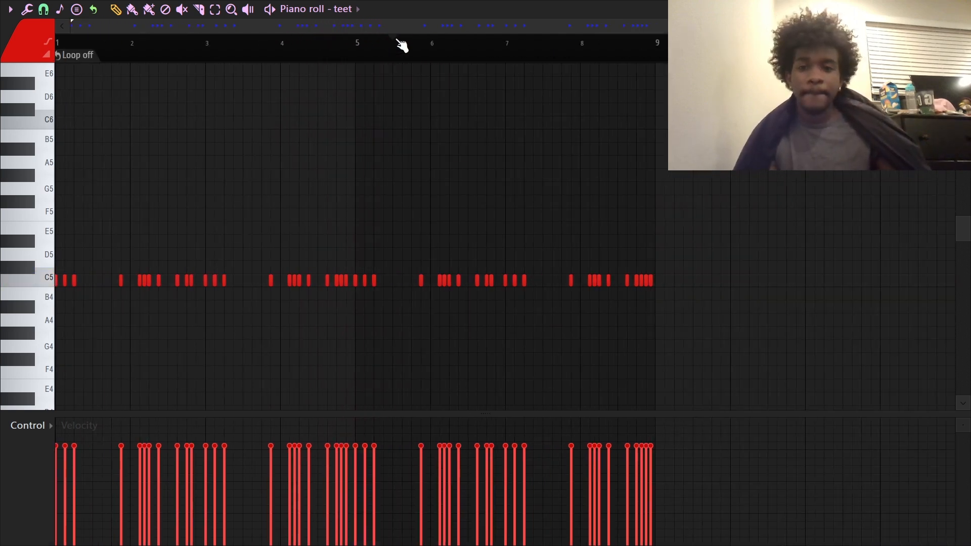
# Select the teet notes from bar 1 to just past bar 5, clear the selection and set the piano roll snap to Bar.
pyautogui.moveTo(390, 49); pyautogui.dragTo(62, 68)
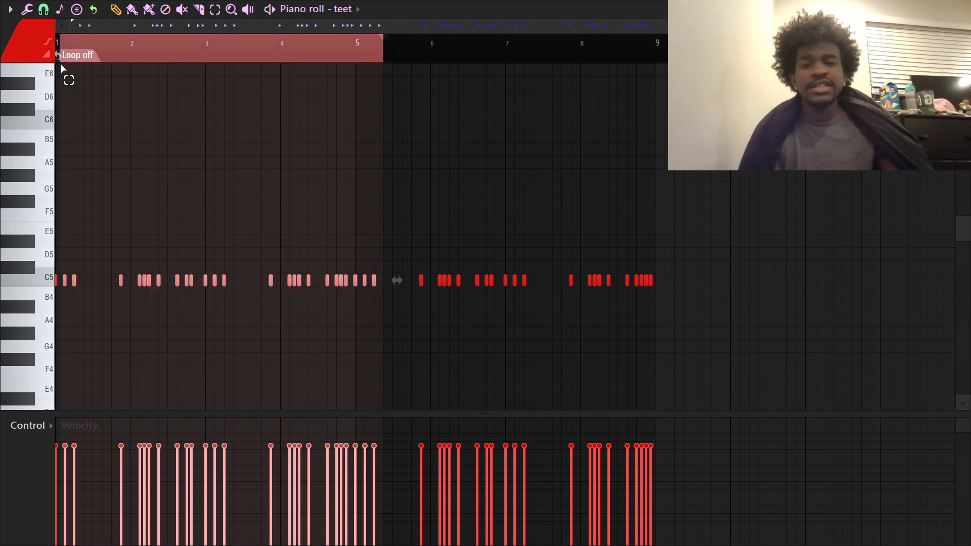
pyautogui.click(475, 51)
pyautogui.click(43, 9)
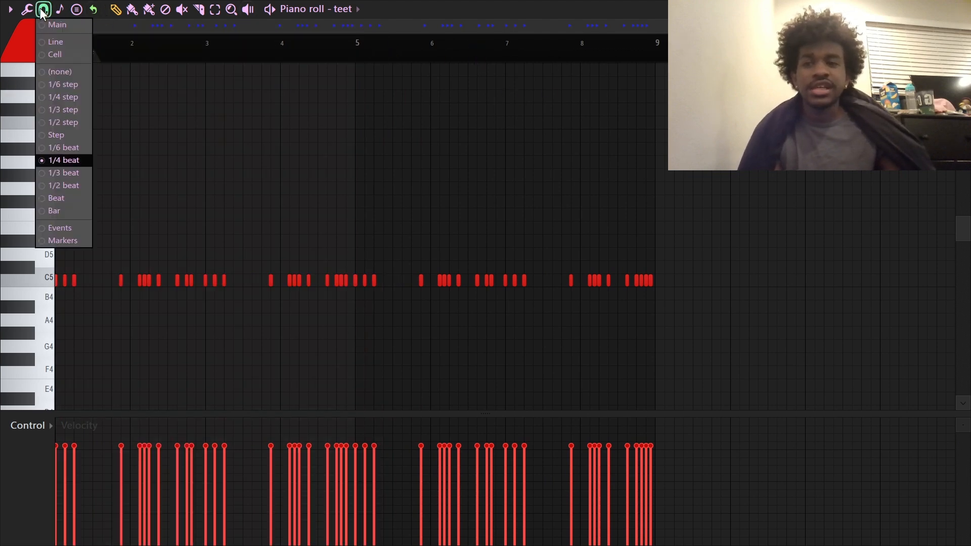
pyautogui.click(54, 211)
# Return to the playlist and enable the Alicia Keys Snare on Track 9 and the Az Yet Rim on Track 10.
pyautogui.press('F5')
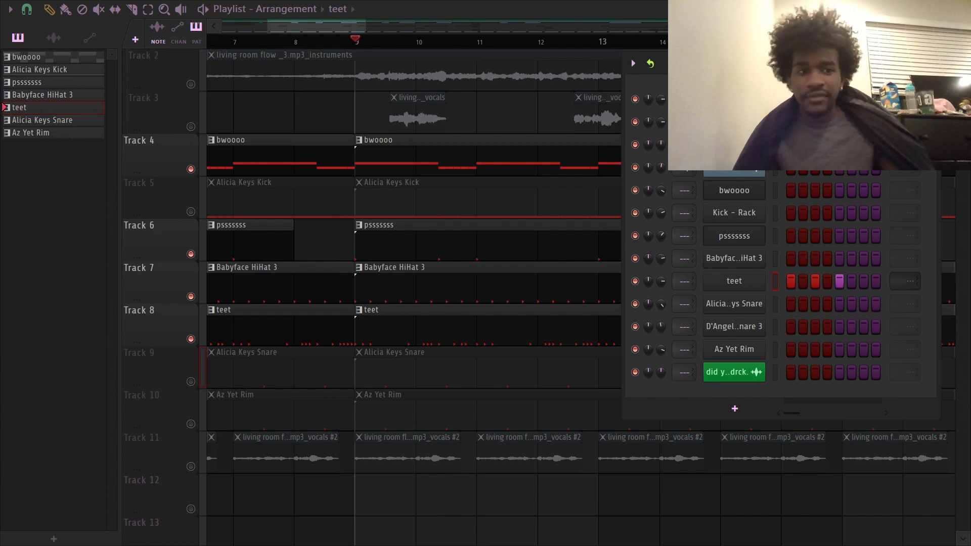
pyautogui.press('F6')
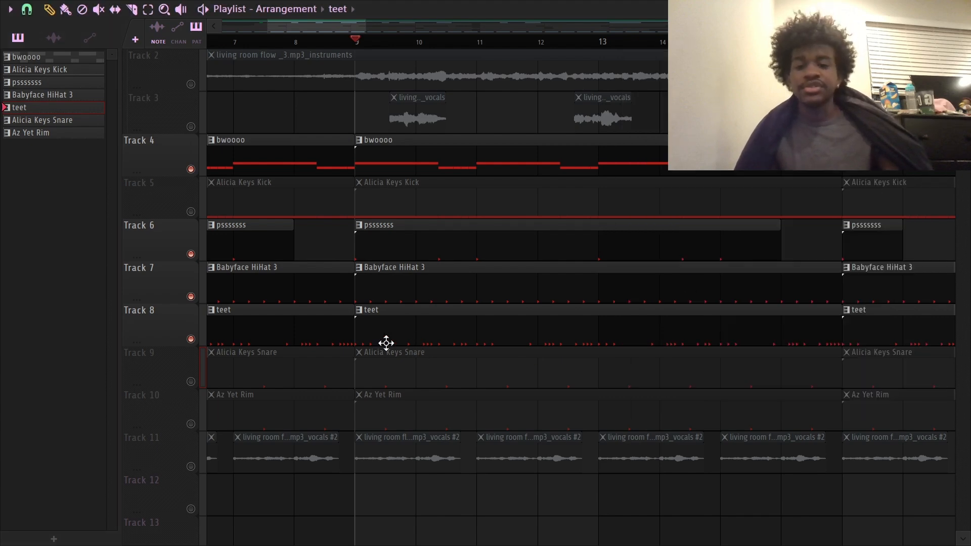
pyautogui.click(190, 381)
pyautogui.click(190, 424)
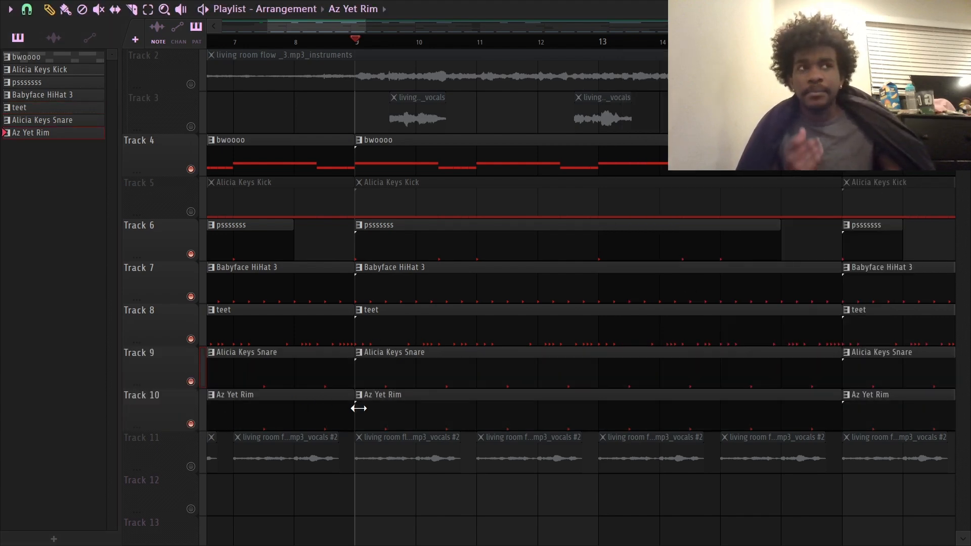
# Check the Az Yet Rim pattern in the channel rack and hide the rack again.
pyautogui.press('F6')
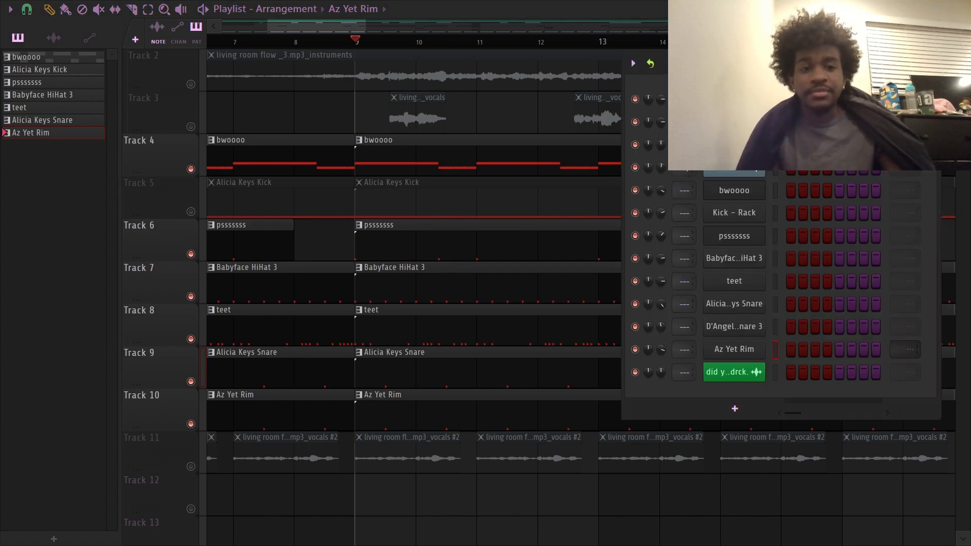
pyautogui.moveTo(683, 70); pyautogui.dragTo(598, 59)
pyautogui.press('F6')
# Enable the Alicia Keys Kick pattern on Track 5 alongside the bass, hi-hat, snare and rim tracks.
pyautogui.scroll(1, 568, 223)
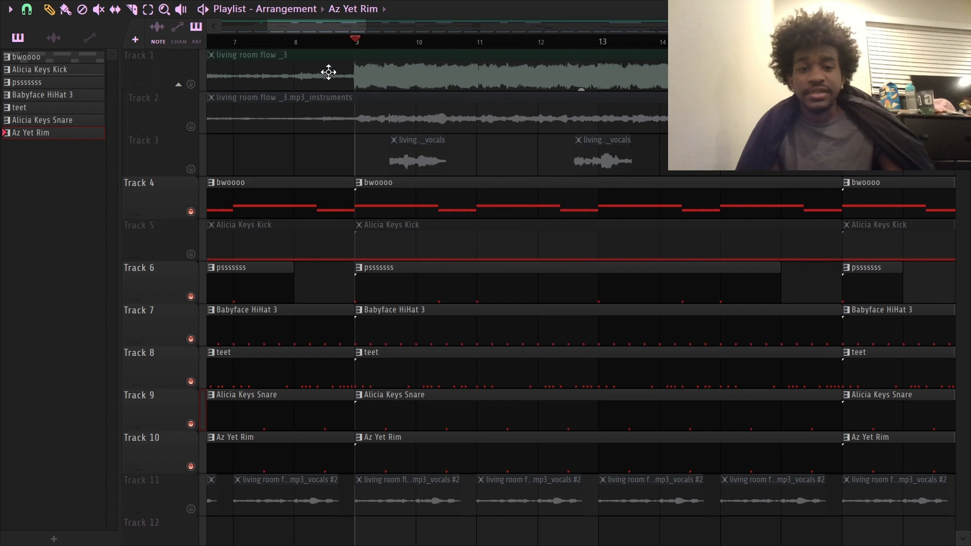
pyautogui.scroll(-1, 497, 158)
pyautogui.hscroll(3, 402, 102)
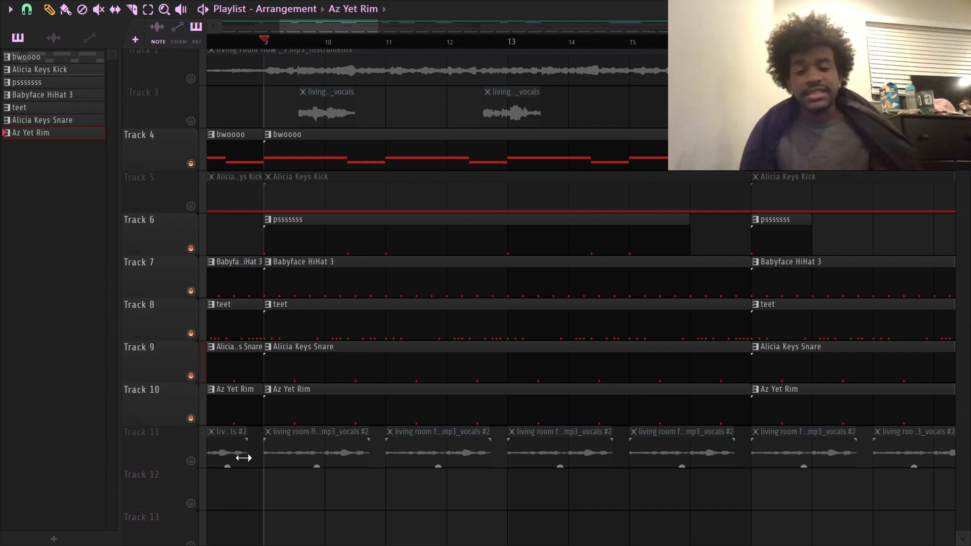
pyautogui.click(191, 207)
pyautogui.scroll(-5, 328, 44)
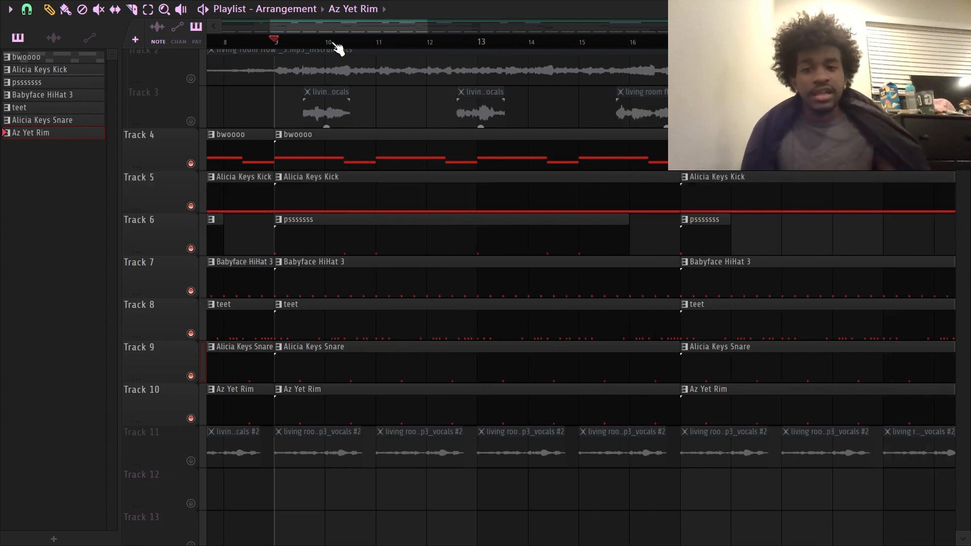
pyautogui.scroll(5, 314, 45)
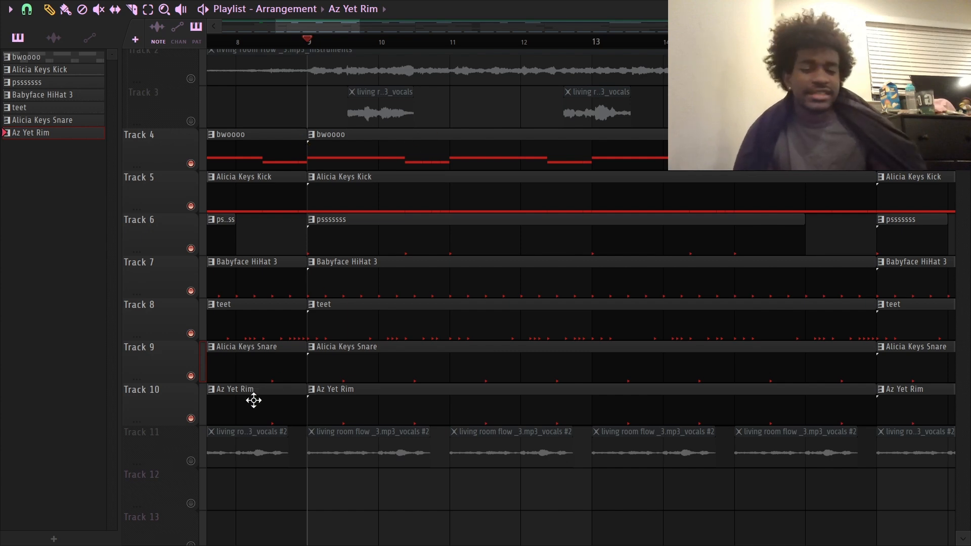
# Solo the Alicia Keys Snare on Track 9 and play it alone from bar 9.
pyautogui.keyDown('ctrl'); pyautogui.click(191, 419); pyautogui.keyUp('ctrl')
pyautogui.click(190, 376)
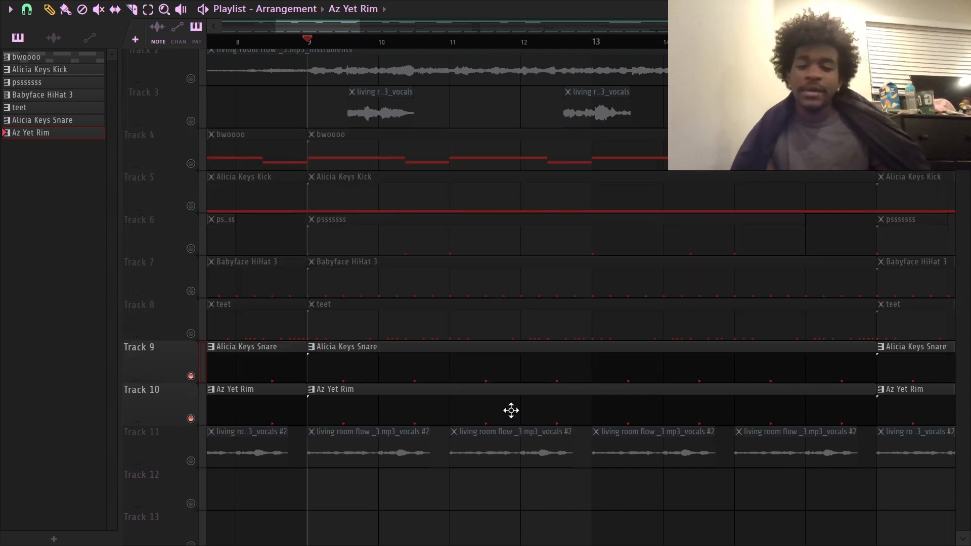
pyautogui.keyDown('ctrl'); pyautogui.click(190, 375); pyautogui.keyUp('ctrl')
pyautogui.press('space')
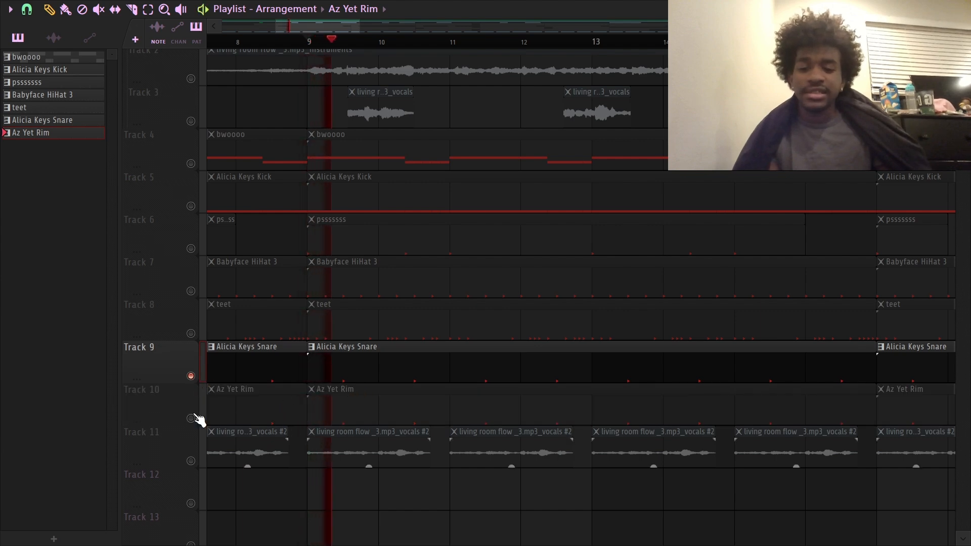
# Enable the Az Yet Rim on Track 10 and play it layered with the snare from bar 9, then stop.
pyautogui.click(191, 419)
pyautogui.press('space')
pyautogui.press('space')
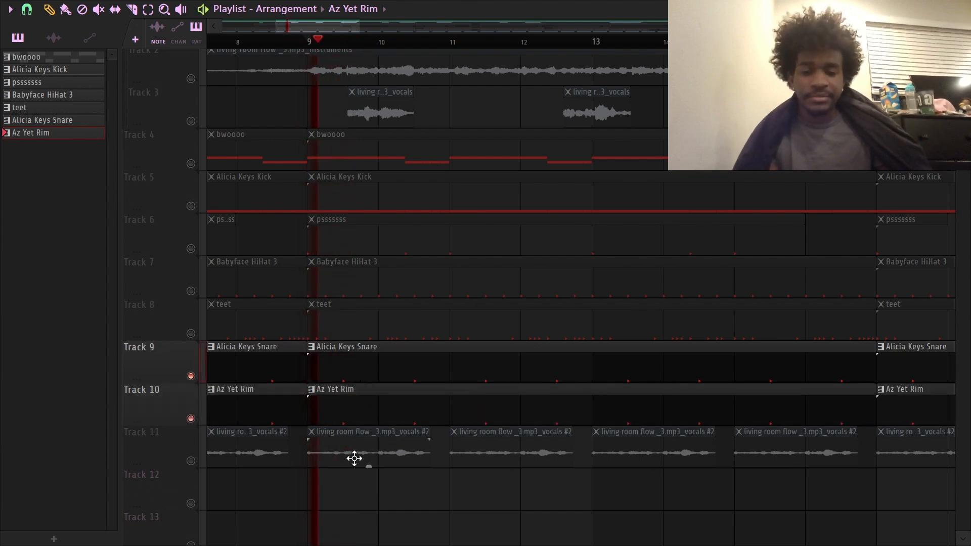
pyautogui.press('space')
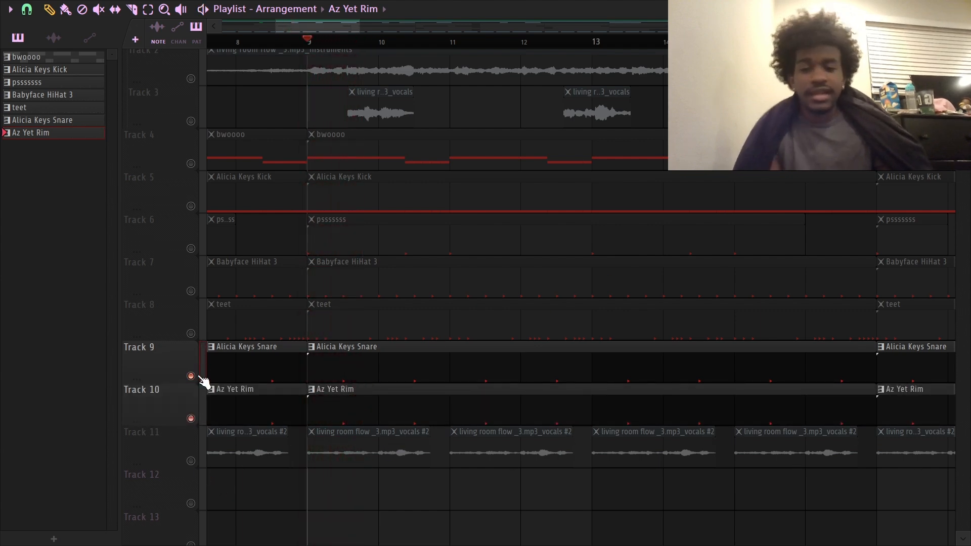
# Unsolo Track 9, keep only the bass and drum patterns on Tracks 4 to 10 enabled, and audition the playlist from bar 9.
pyautogui.keyDown('ctrl'); pyautogui.click(199, 375); pyautogui.keyUp('ctrl')
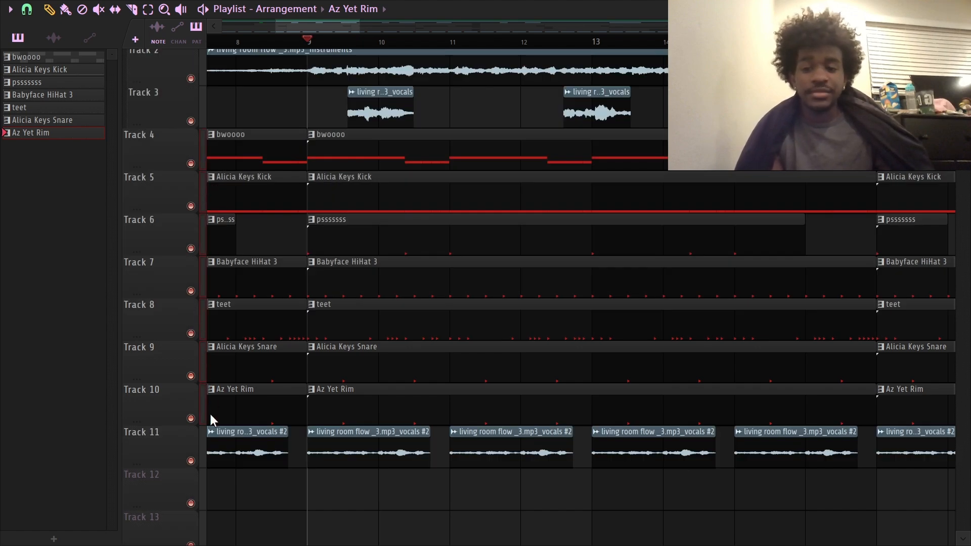
pyautogui.scroll(-5, 310, 41)
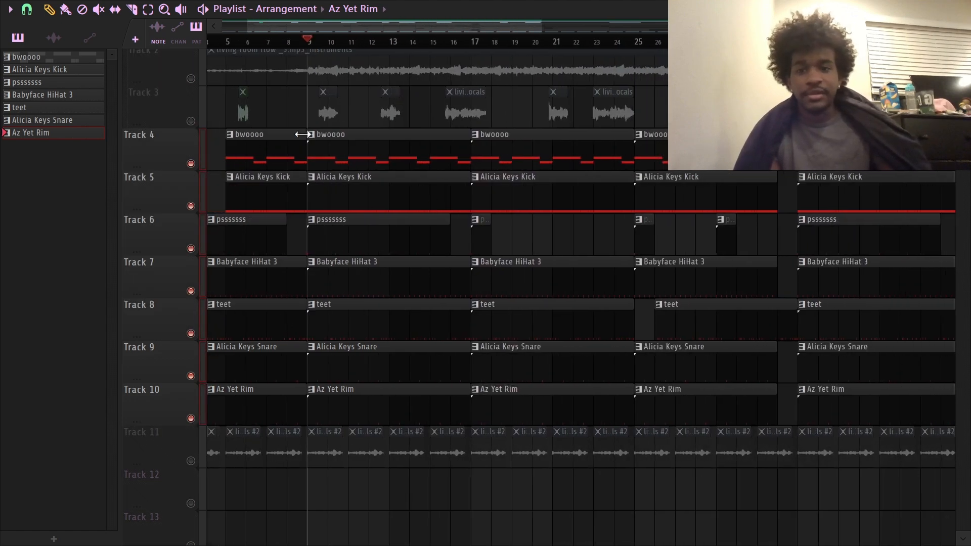
pyautogui.scroll(5, 334, 43)
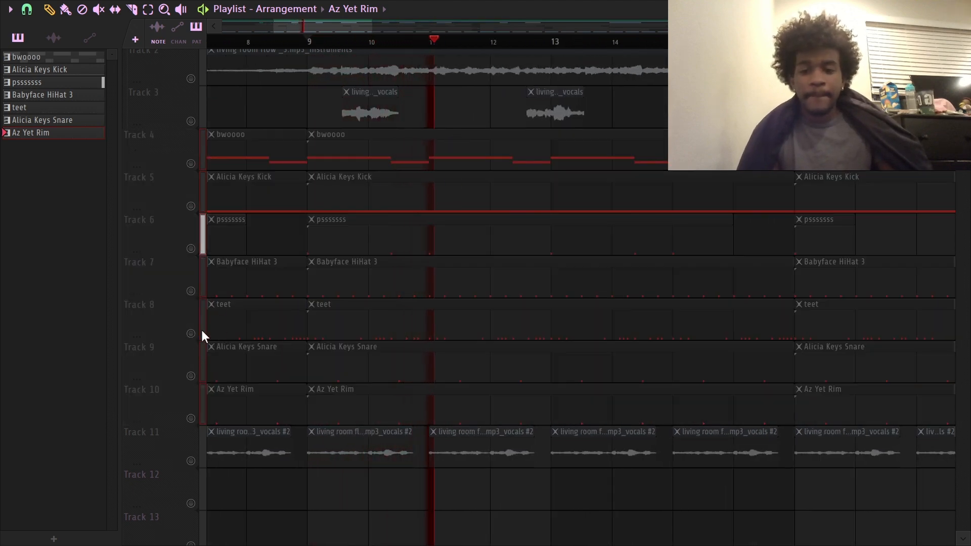
pyautogui.press('space')
# Mute the teet pattern on Track 8, play the bass and drums without it, re-enable it and stop playback.
pyautogui.click(191, 334)
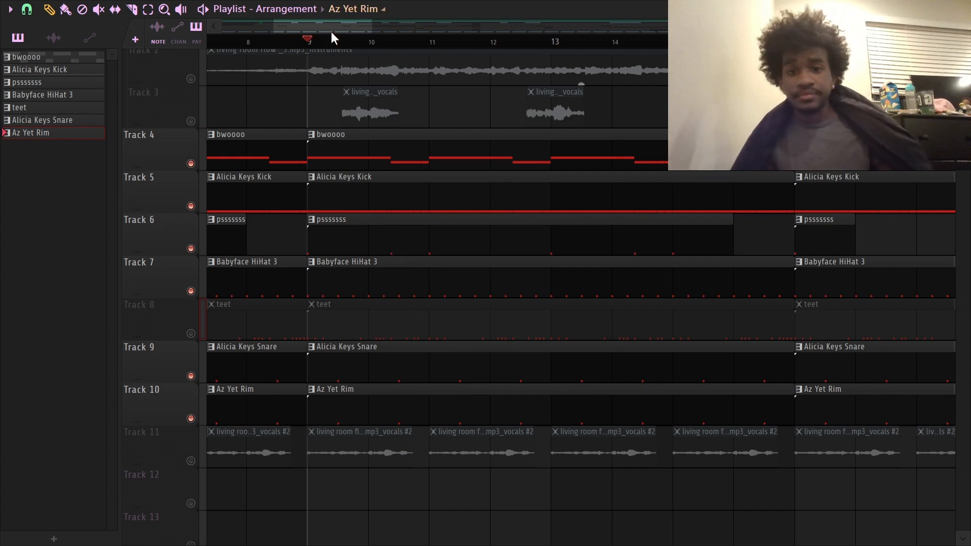
pyautogui.scroll(-4, 330, 45)
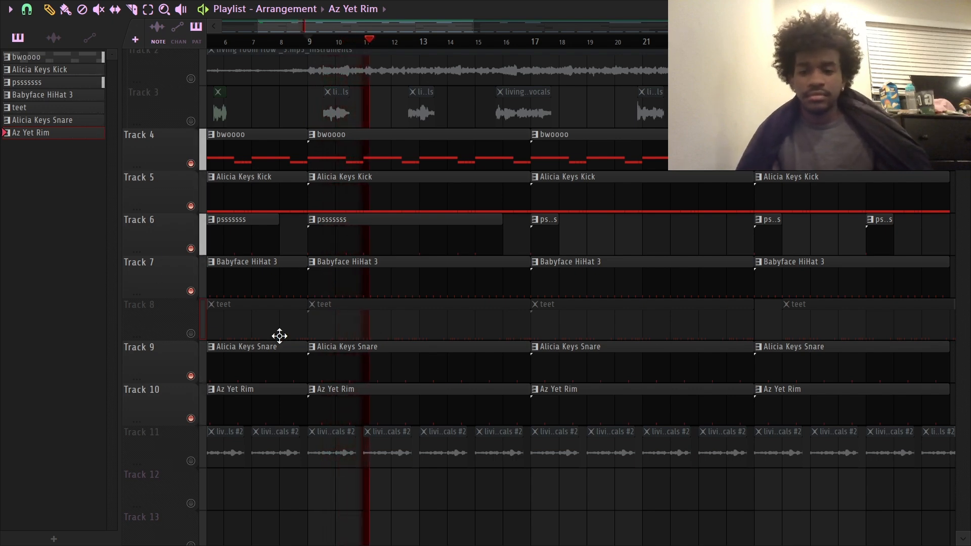
pyautogui.click(190, 334)
pyautogui.press('space')
# Solo the vocal loop on Track 11 and select its first three clips around bars 7 to 11.
pyautogui.keyDown('ctrl'); pyautogui.click(191, 461); pyautogui.keyUp('ctrl')
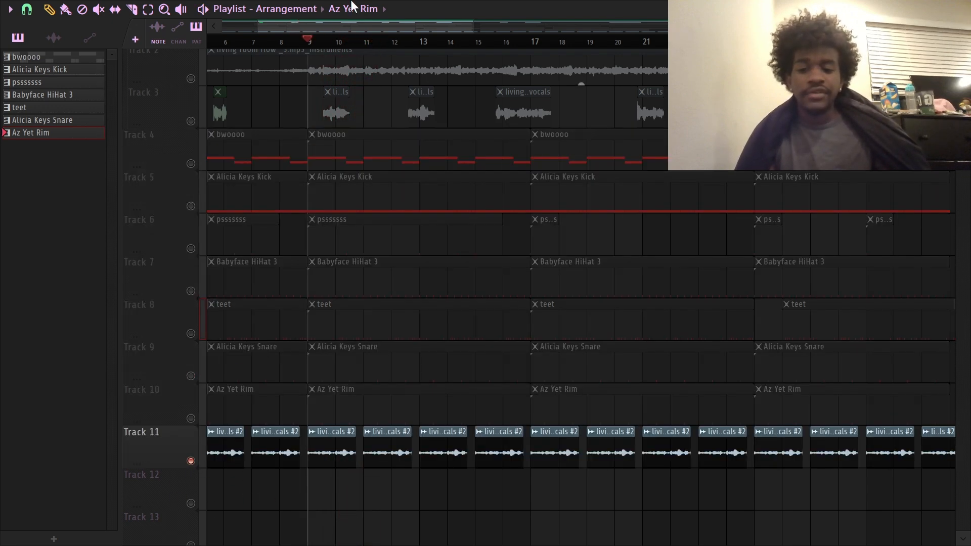
pyautogui.scroll(5, 310, 44)
pyautogui.scroll(-6, 349, 299)
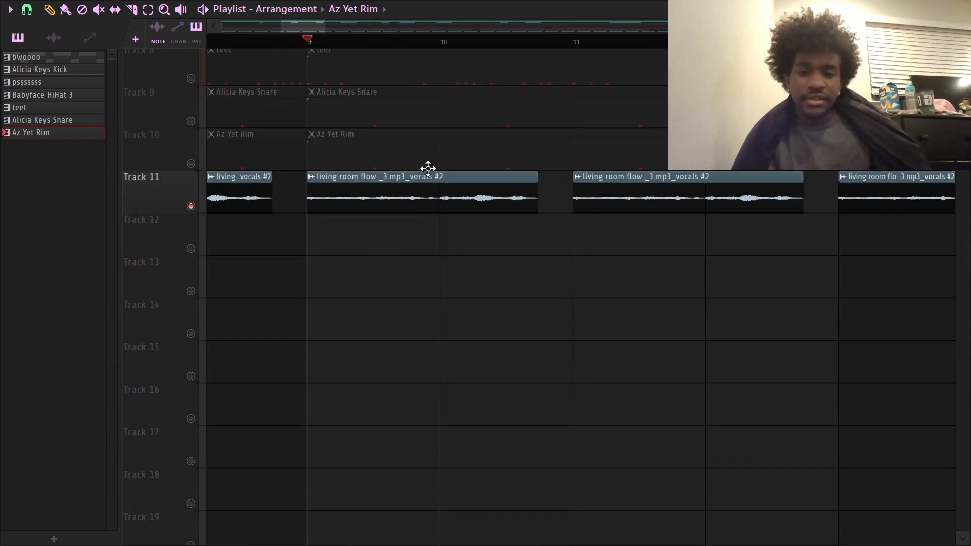
pyautogui.moveTo(686, 207); pyautogui.dragTo(269, 202)
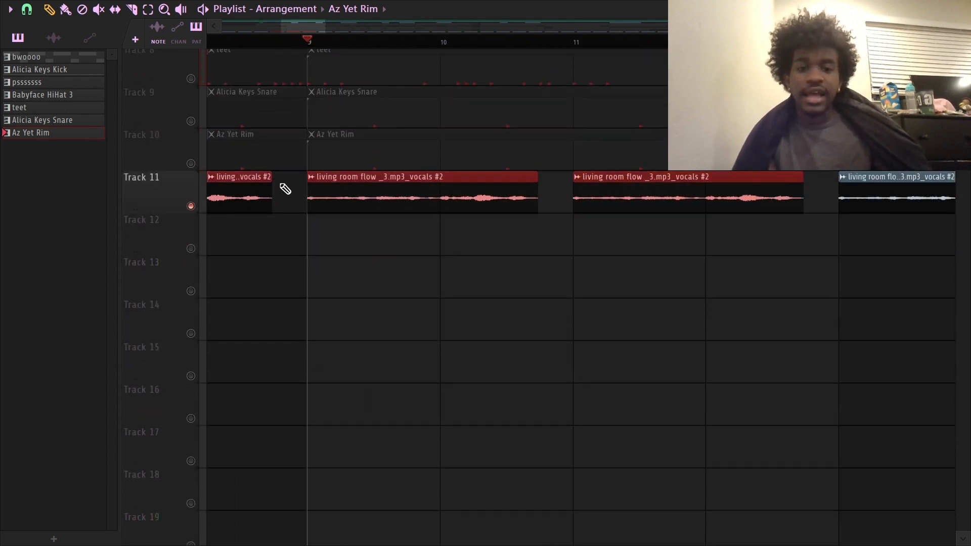
# Select every repeated vocal clip along the full length of Track 11.
pyautogui.scroll(-8, 511, 42)
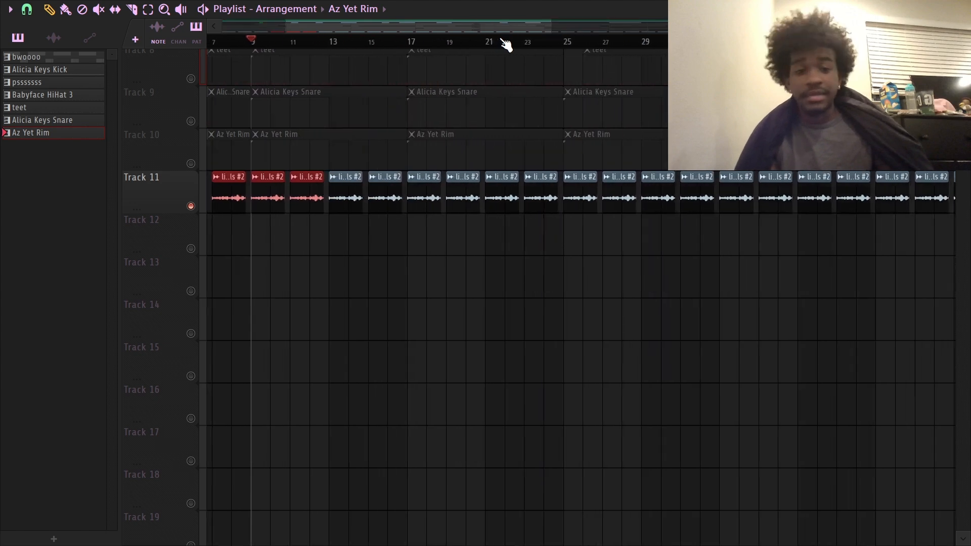
pyautogui.scroll(-3, 550, 46)
pyautogui.moveTo(803, 256); pyautogui.dragTo(170, 236)
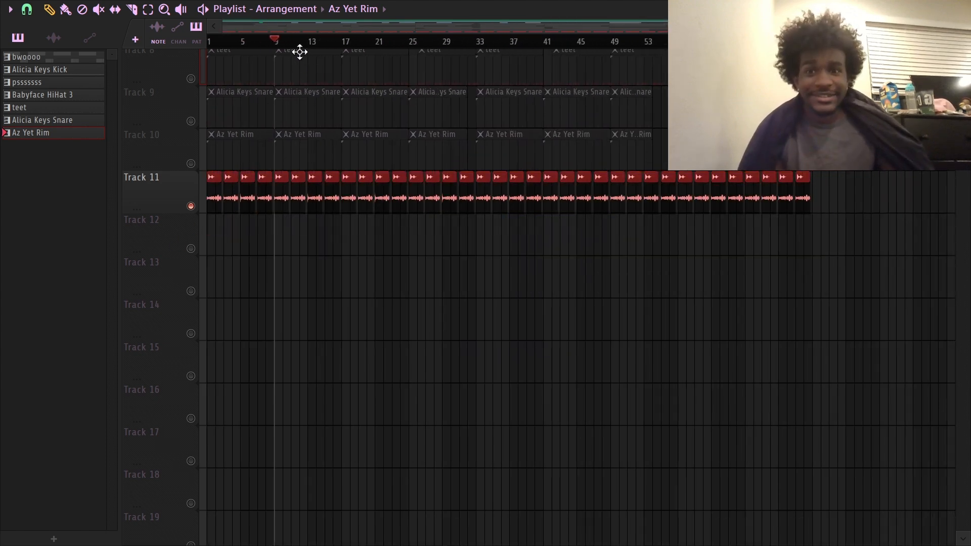
pyautogui.scroll(3, 301, 45)
pyautogui.scroll(5, 293, 167)
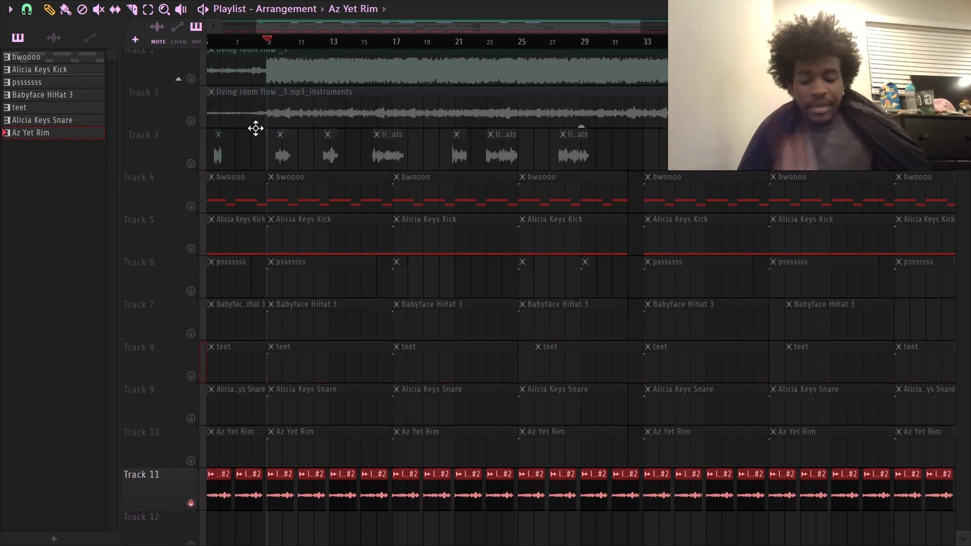
# Choose a snap setting for the playlist, unsolo Track 11 and play the full arrangement from bar 9.
pyautogui.click(10, 9)
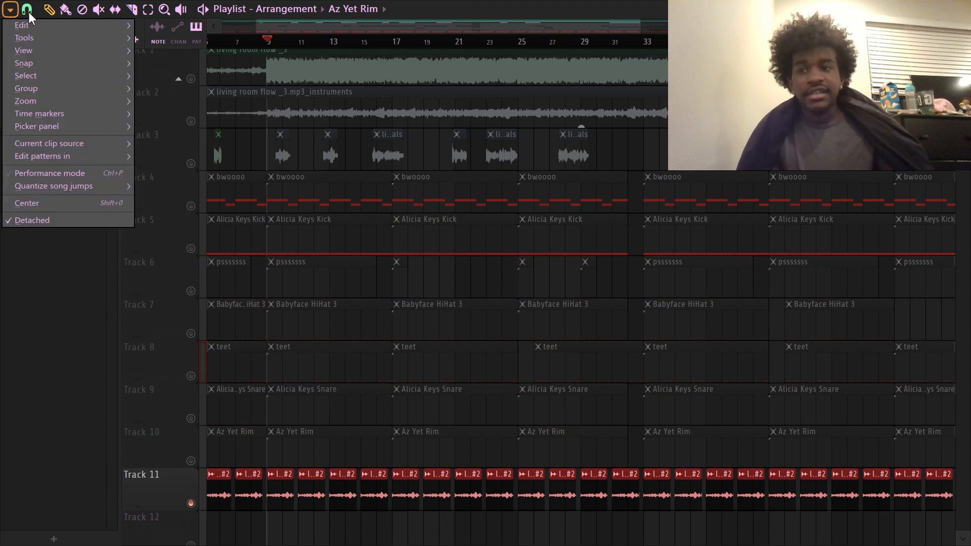
pyautogui.click(26, 9)
pyautogui.click(39, 217)
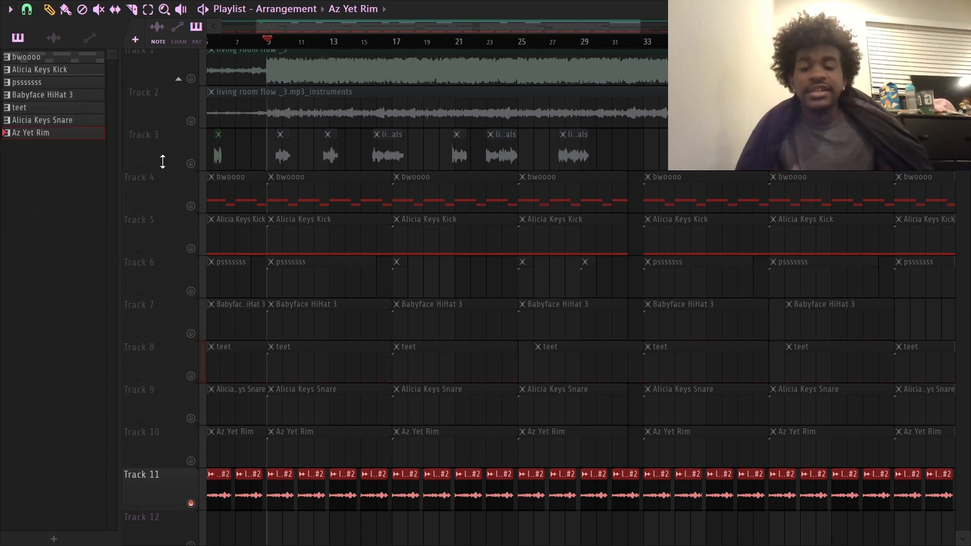
pyautogui.keyDown('ctrl'); pyautogui.click(191, 503); pyautogui.keyUp('ctrl')
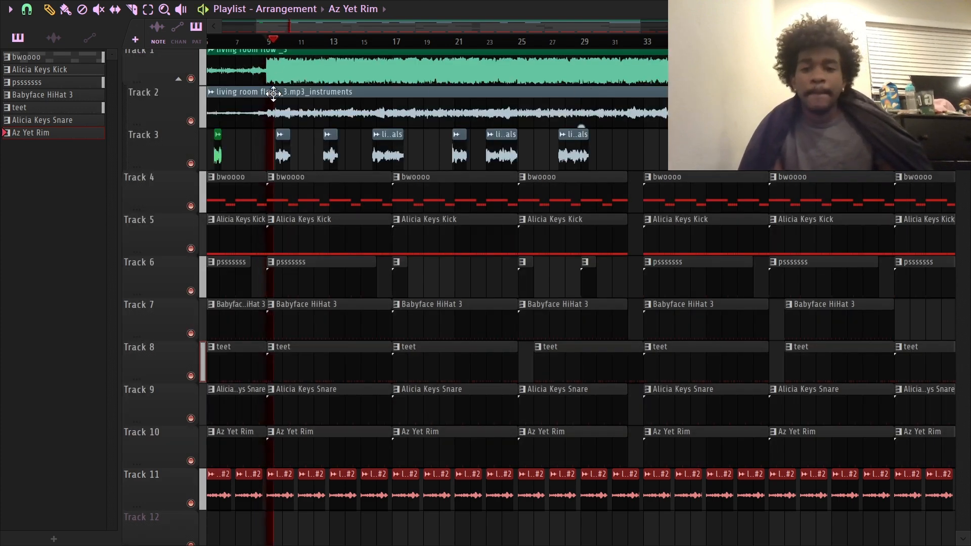
# Mute the full sample on Track 1 during playback and stop the arrangement around bar 11.
pyautogui.click(191, 78)
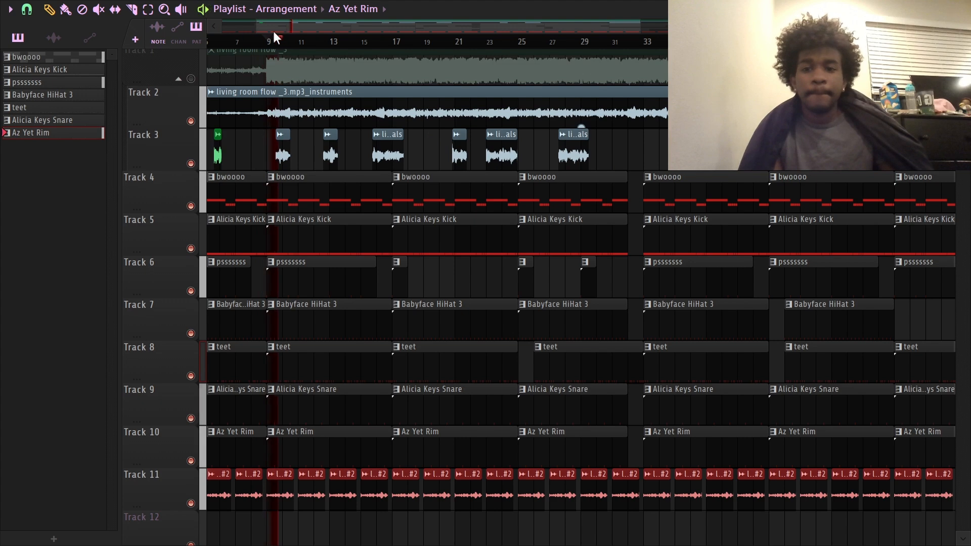
pyautogui.scroll(4, 303, 44)
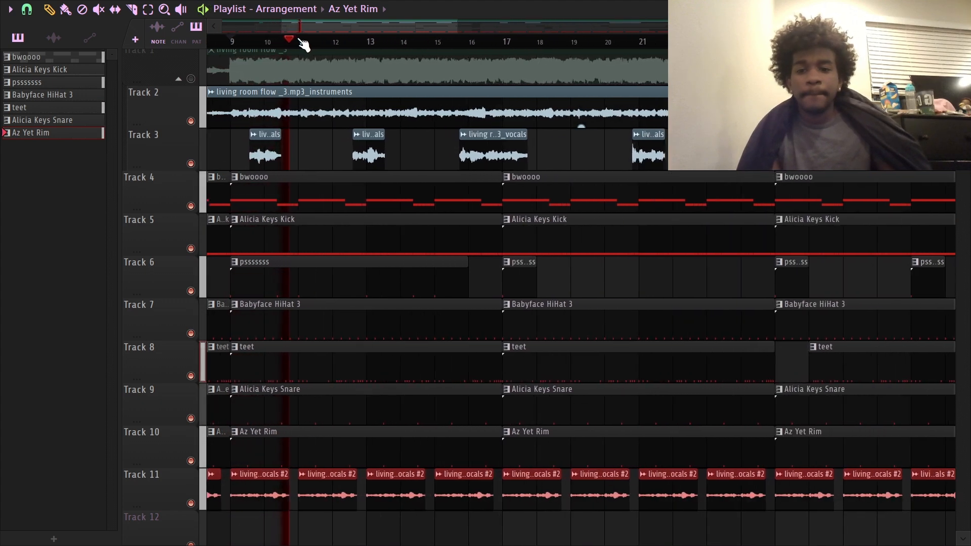
pyautogui.press('space')
pyautogui.scroll(3, 302, 44)
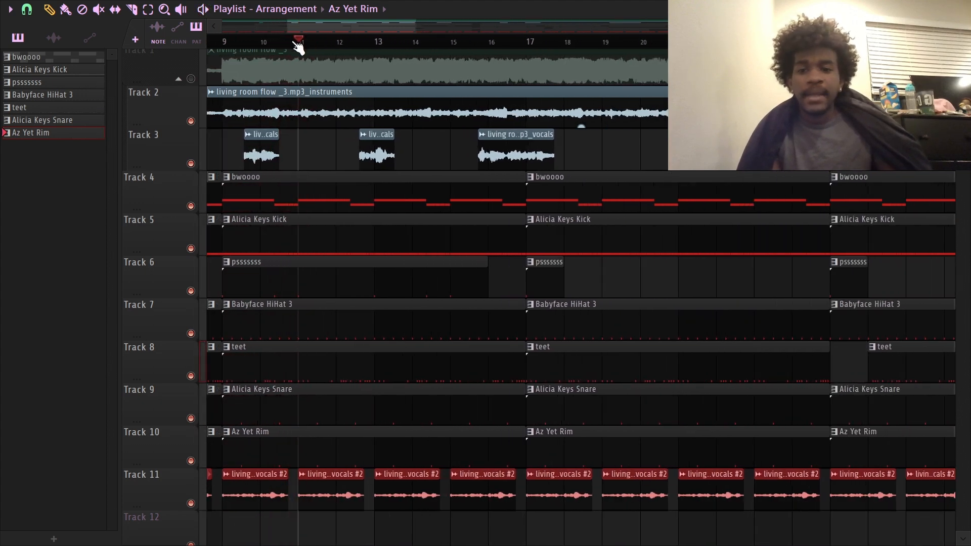
pyautogui.scroll(3, 269, 44)
# Choose a finer playlist snap setting, solo the instruments stem on Track 2 and play it from around bar 10.
pyautogui.click(10, 9)
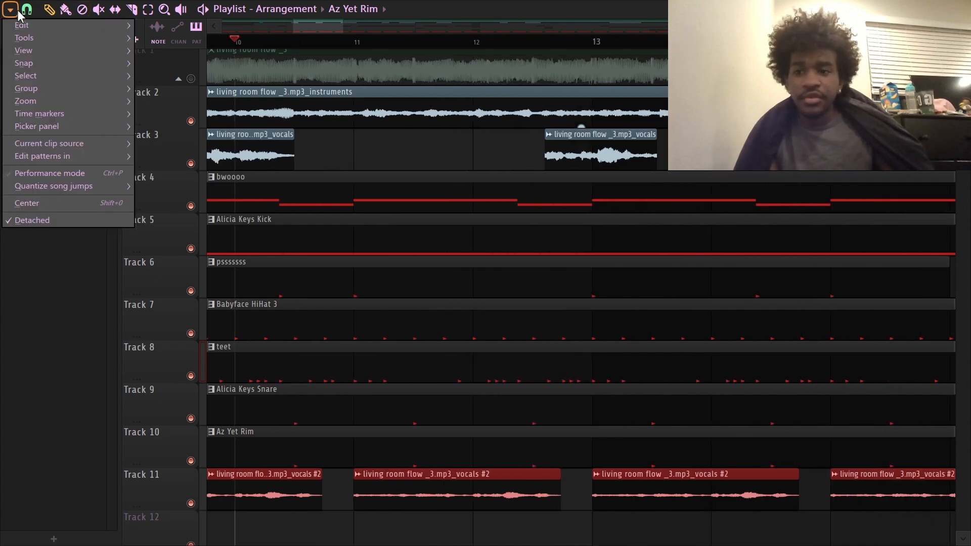
pyautogui.click(26, 8)
pyautogui.click(52, 128)
pyautogui.moveTo(278, 40); pyautogui.dragTo(296, 44)
pyautogui.rightClick(191, 121)
pyautogui.press('space')
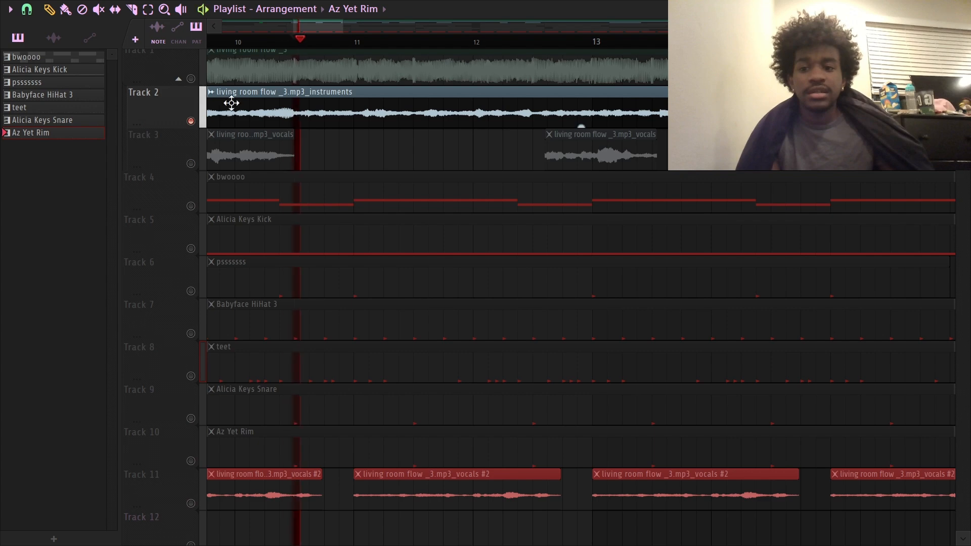
pyautogui.press('space')
pyautogui.press('space')
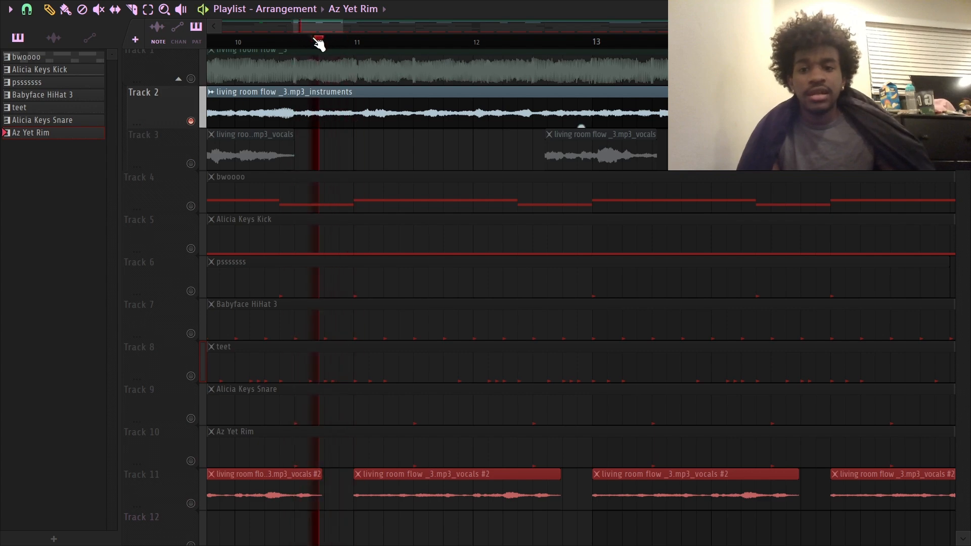
# Change the playlist snap setting again and select the time range from bar 25 to bar 33 across all tracks.
pyautogui.scroll(-5, 320, 40)
pyautogui.scroll(2, 238, 74)
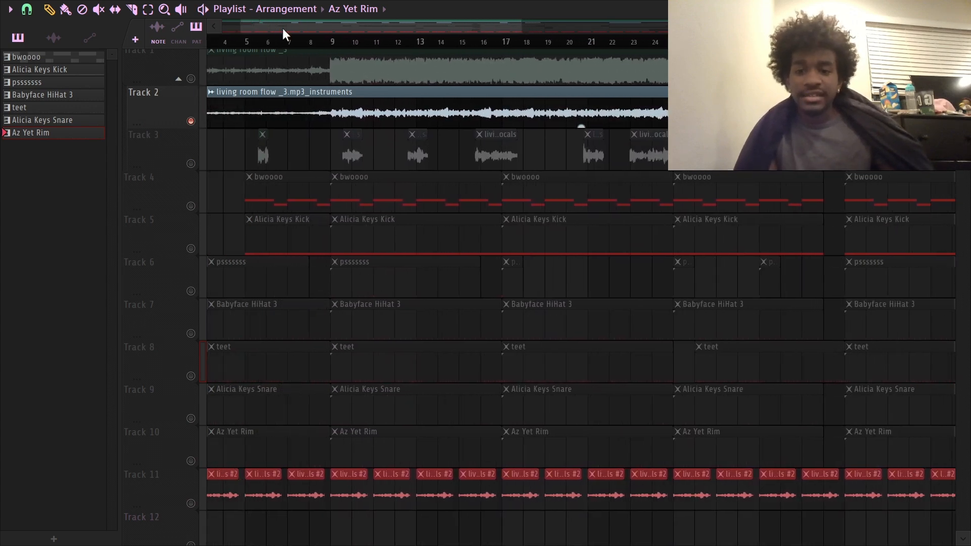
pyautogui.scroll(-3, 354, 50)
pyautogui.click(28, 9)
pyautogui.click(41, 212)
pyautogui.click(415, 45)
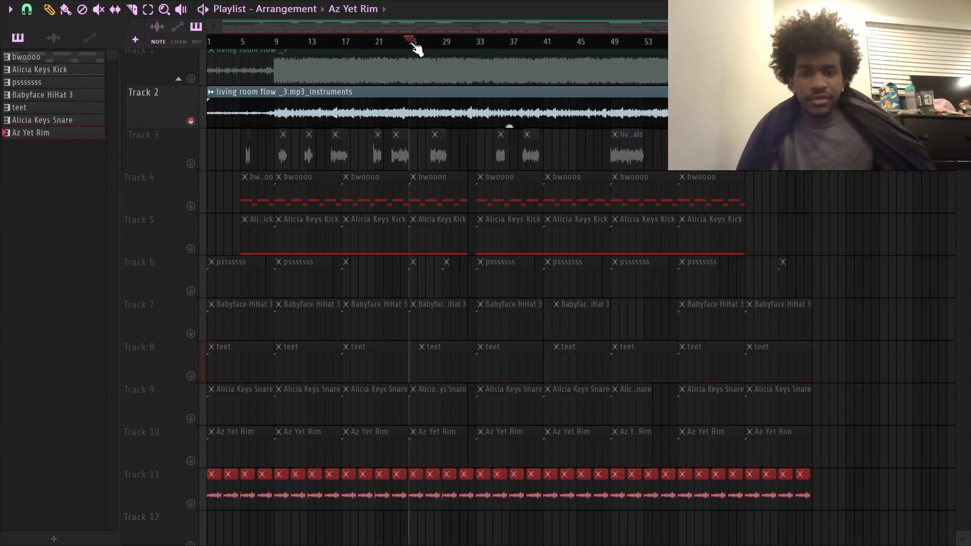
pyautogui.scroll(2, 416, 48)
pyautogui.moveTo(412, 43); pyautogui.dragTo(499, 63)
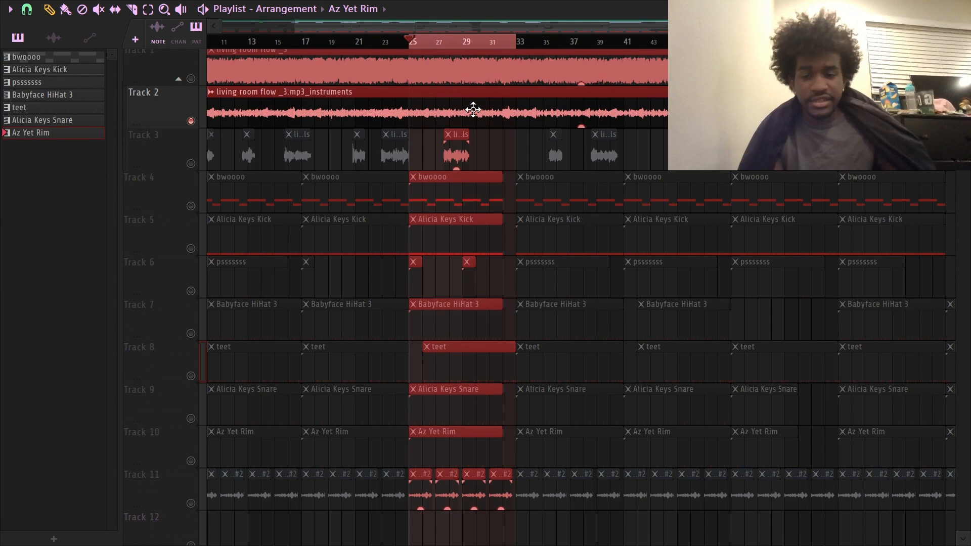
pyautogui.scroll(-2, 298, 43)
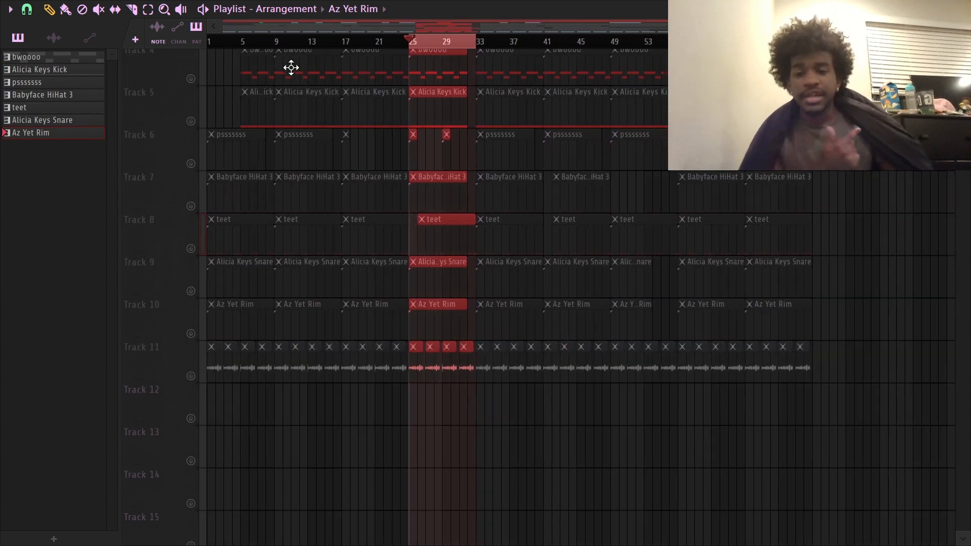
# Clear the time selection, lock the muted state of Track 1 and unsolo Track 2 so all other tracks are active.
pyautogui.click(282, 43)
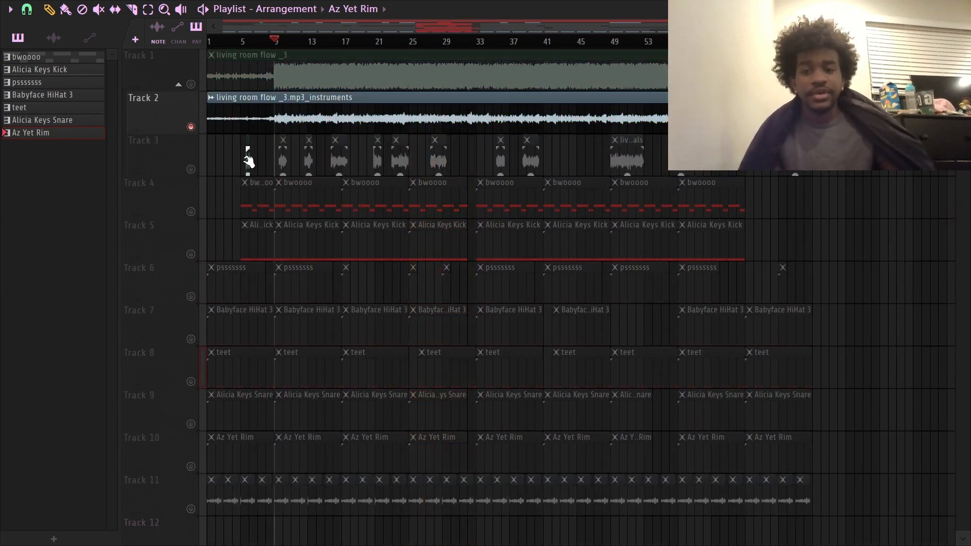
pyautogui.click(200, 124)
pyautogui.keyDown('shift'); pyautogui.click(191, 84); pyautogui.keyUp('shift')
pyautogui.keyDown('ctrl'); pyautogui.click(191, 127); pyautogui.keyUp('ctrl')
pyautogui.moveTo(277, 42)
pyautogui.mouseDown()
pyautogui.moveTo(514, 81)
pyautogui.moveTo(546, 73)
pyautogui.mouseUp()
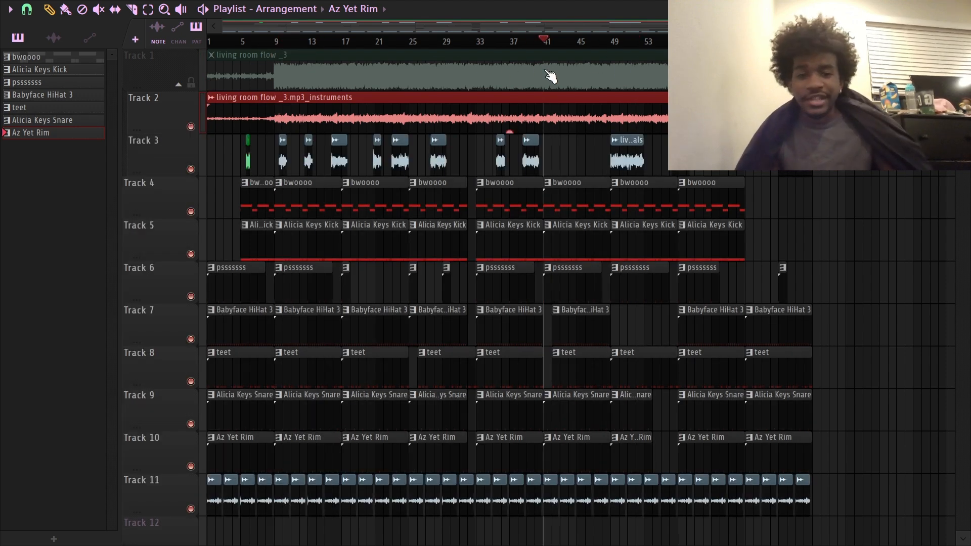
pyautogui.moveTo(287, 124); pyautogui.dragTo(272, 133)
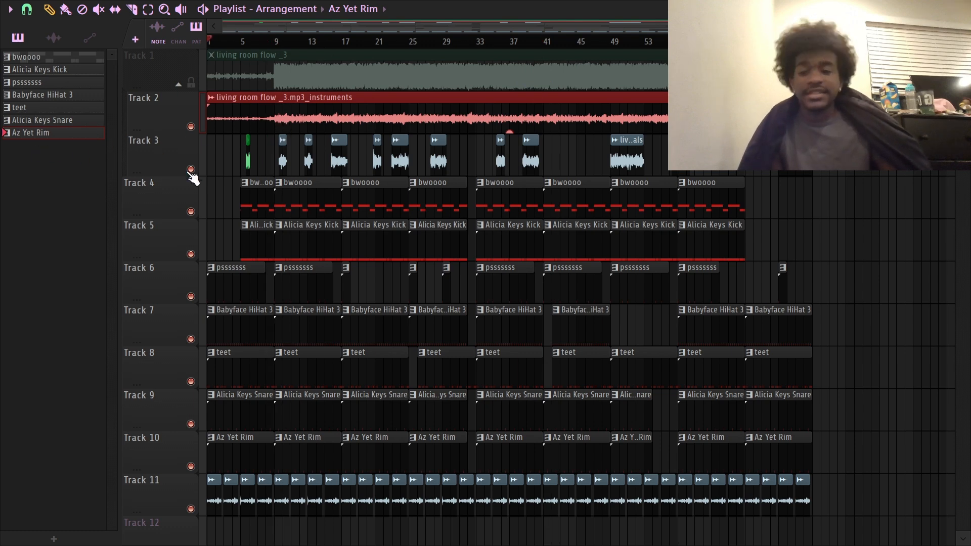
# Place the playhead at bar 9 and select the vocal chops on Track 3 from there onward.
pyautogui.scroll(3, 238, 43)
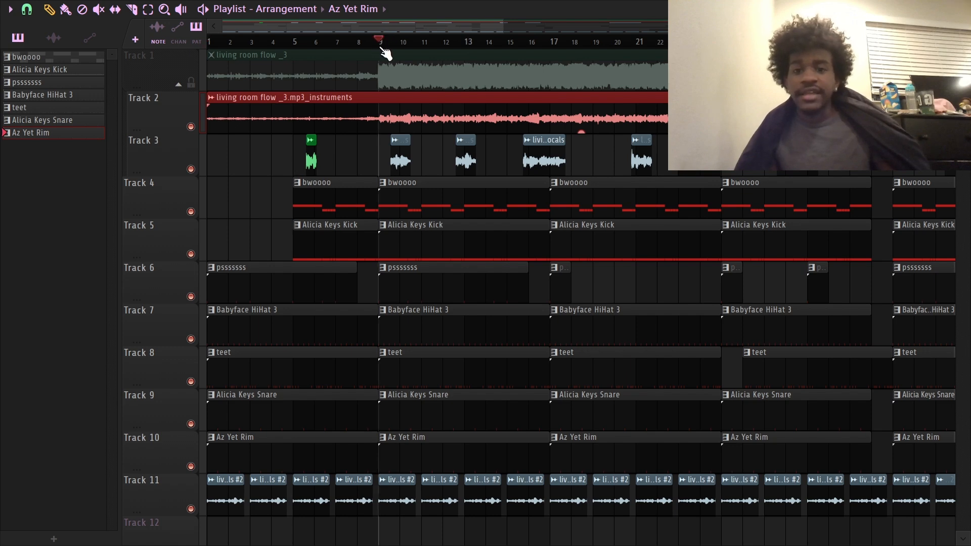
pyautogui.moveTo(382, 481); pyautogui.dragTo(740, 473)
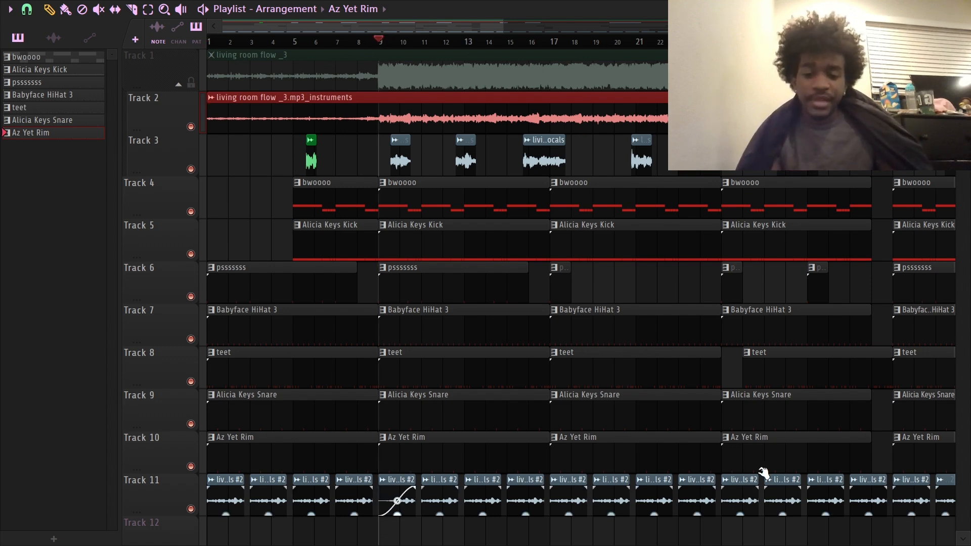
pyautogui.moveTo(368, 135); pyautogui.dragTo(956, 175)
pyautogui.scroll(-3, 633, 45)
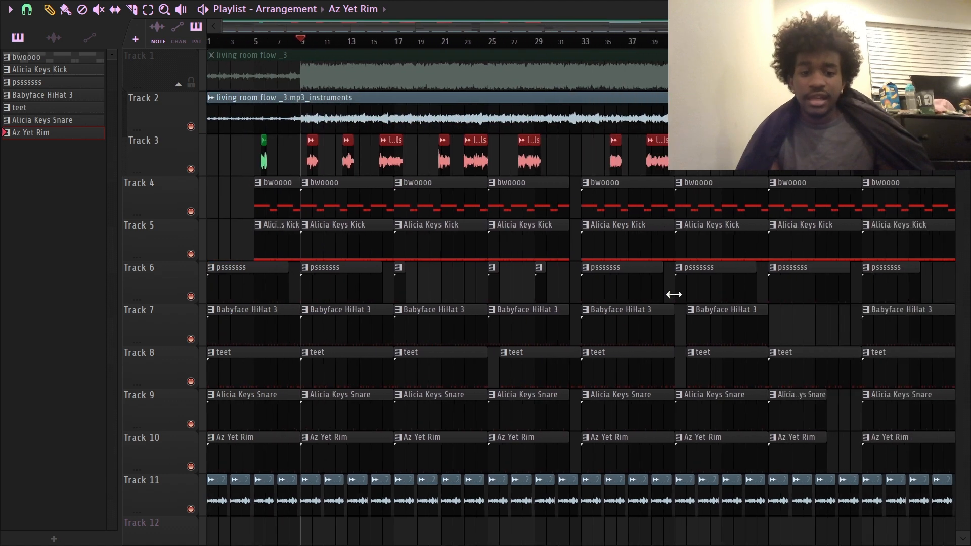
# Select the bwoooo, Alicia Keys Kick, Alicia Keys Snare and Az Yet Rim clips starting at bar 25, and clear the selection.
pyautogui.click(563, 247)
pyautogui.keyDown('ctrl'); pyautogui.keyDown('shift'); pyautogui.click(557, 409); pyautogui.keyUp('shift'); pyautogui.keyUp('ctrl')
pyautogui.keyDown('ctrl'); pyautogui.keyDown('shift'); pyautogui.click(555, 450); pyautogui.keyUp('shift'); pyautogui.keyUp('ctrl')
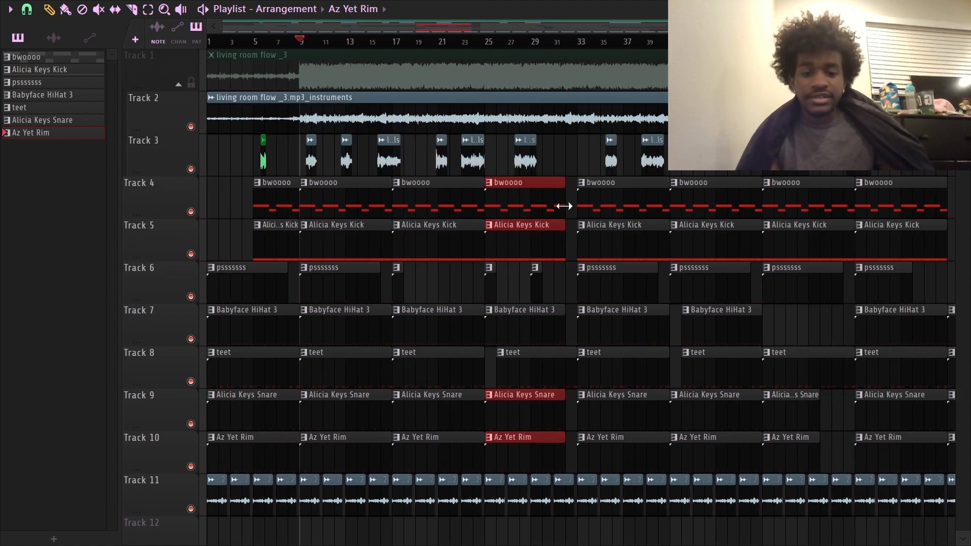
pyautogui.scroll(-3, 557, 48)
pyautogui.click(775, 199)
pyautogui.rightClick(791, 198)
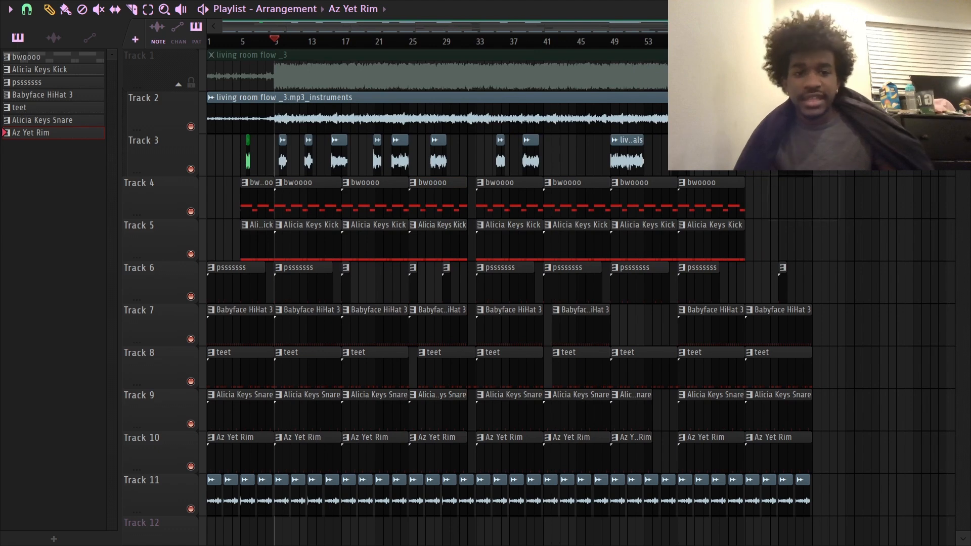
# Close the open sampler windows for psssssss, bwoooo and the vocals, and bring back the maximized playlist.
pyautogui.press('F5')
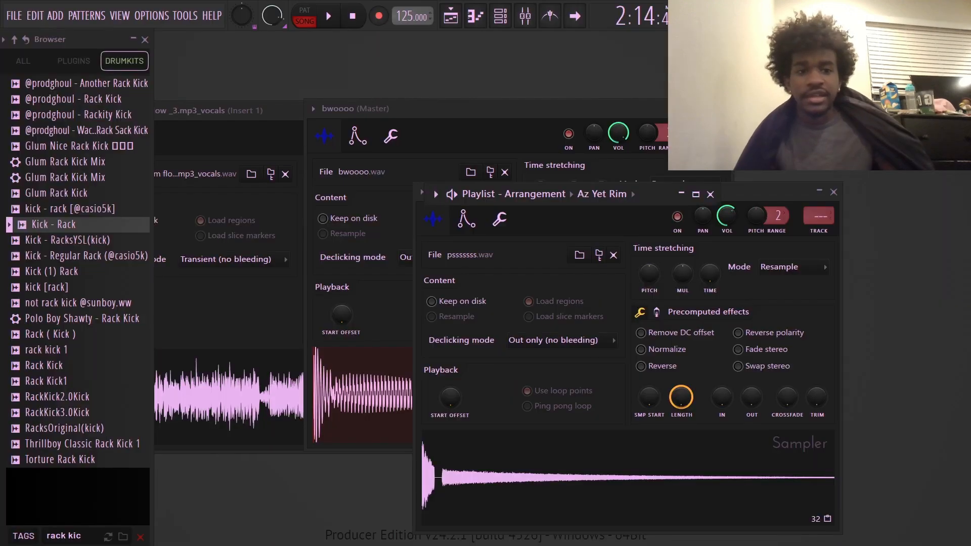
pyautogui.click(834, 192)
pyautogui.click(708, 109)
pyautogui.click(505, 111)
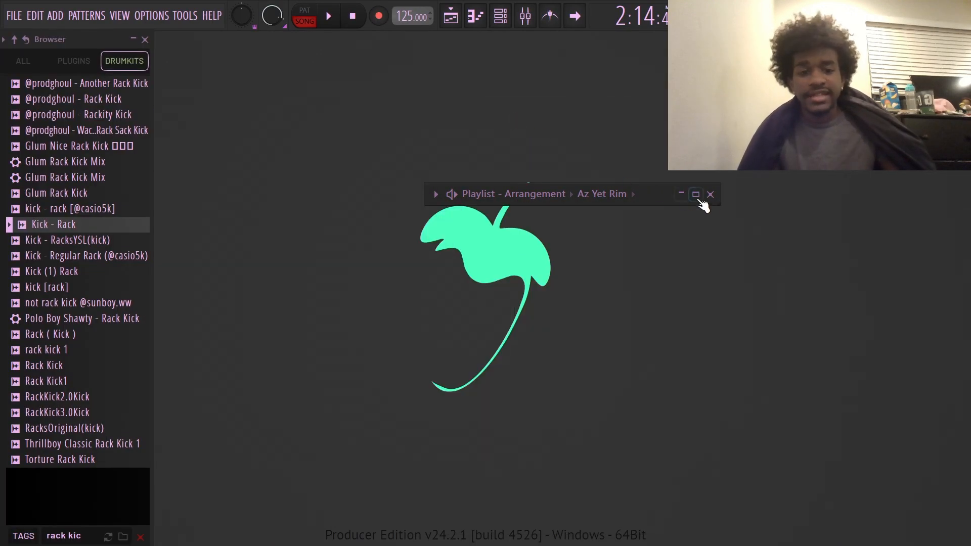
pyautogui.click(710, 194)
pyautogui.click(460, 22)
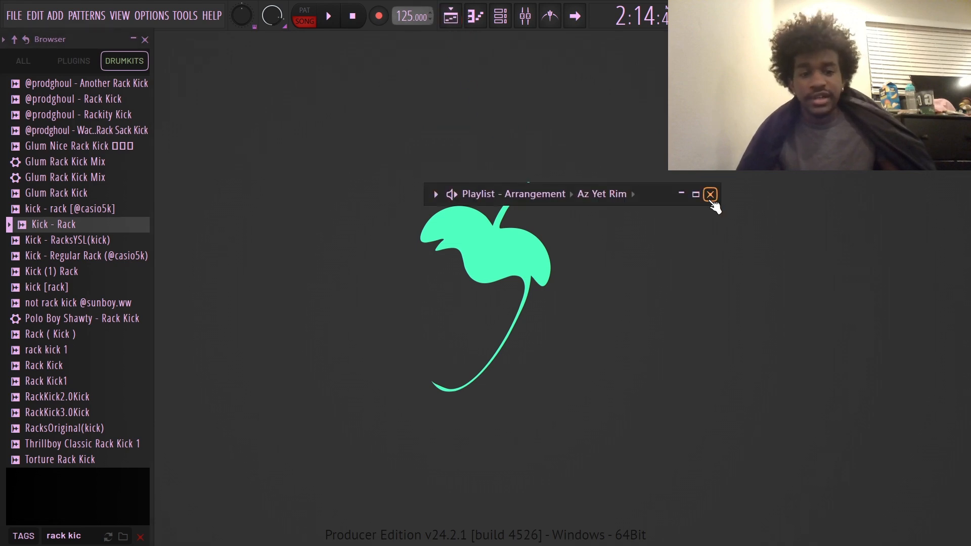
pyautogui.click(695, 194)
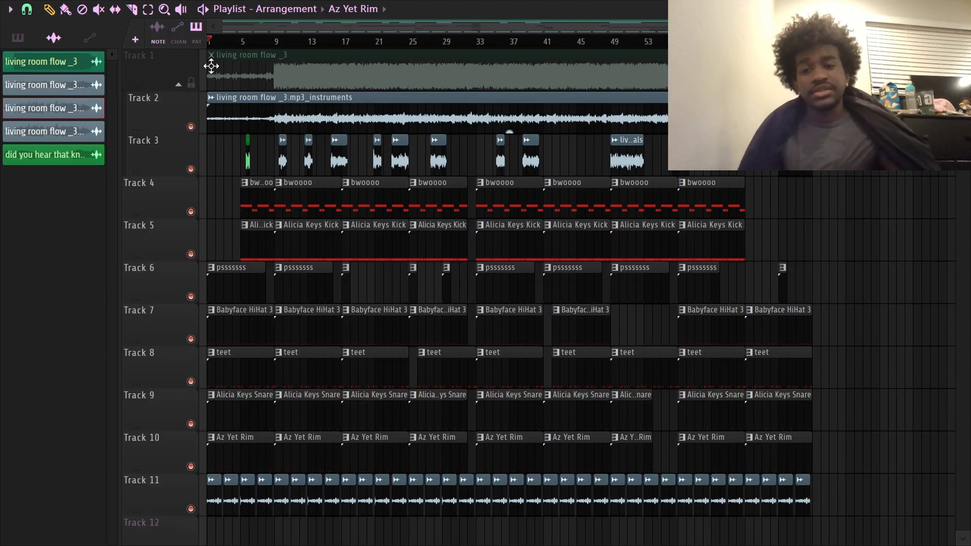
# Play the arrangement from bar 1 with the Track 1 sample muted, following the intro up to bar 9.
pyautogui.scroll(3, 245, 44)
pyautogui.click(276, 41)
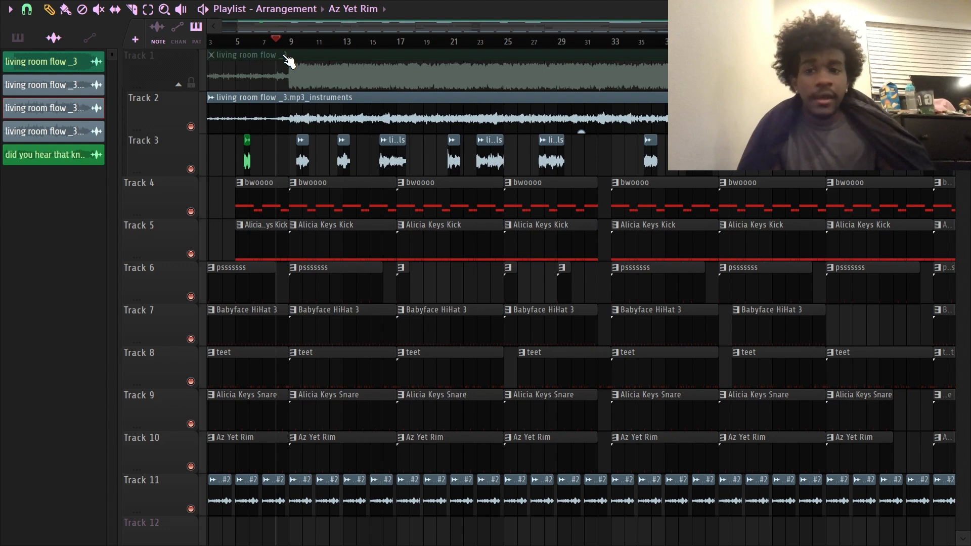
pyautogui.moveTo(284, 56); pyautogui.dragTo(18, 106)
pyautogui.press('space')
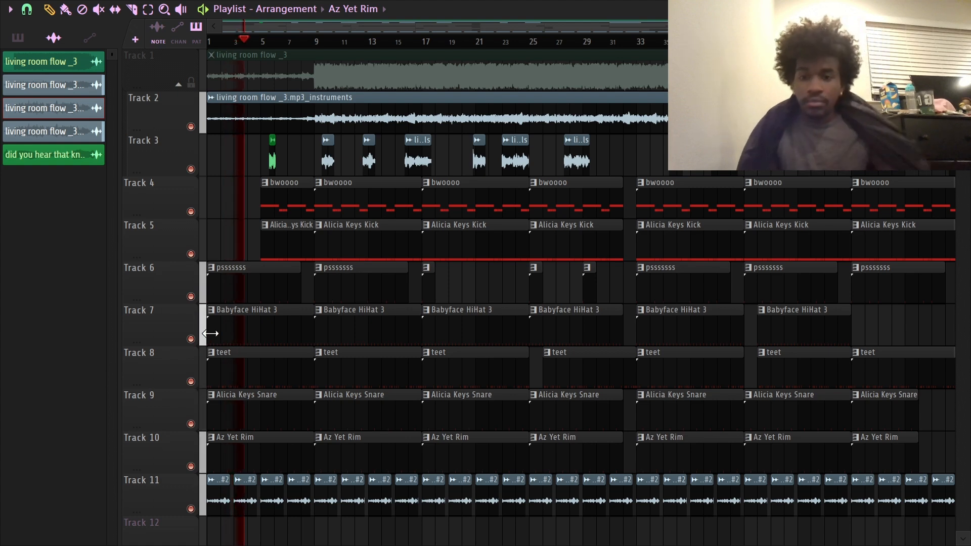
pyautogui.scroll(5, 271, 39)
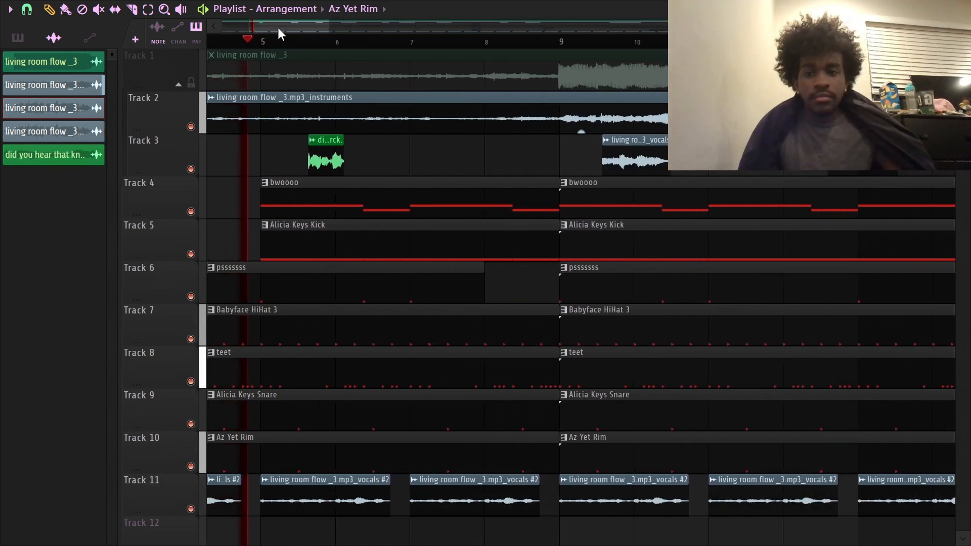
pyautogui.scroll(-5, 282, 40)
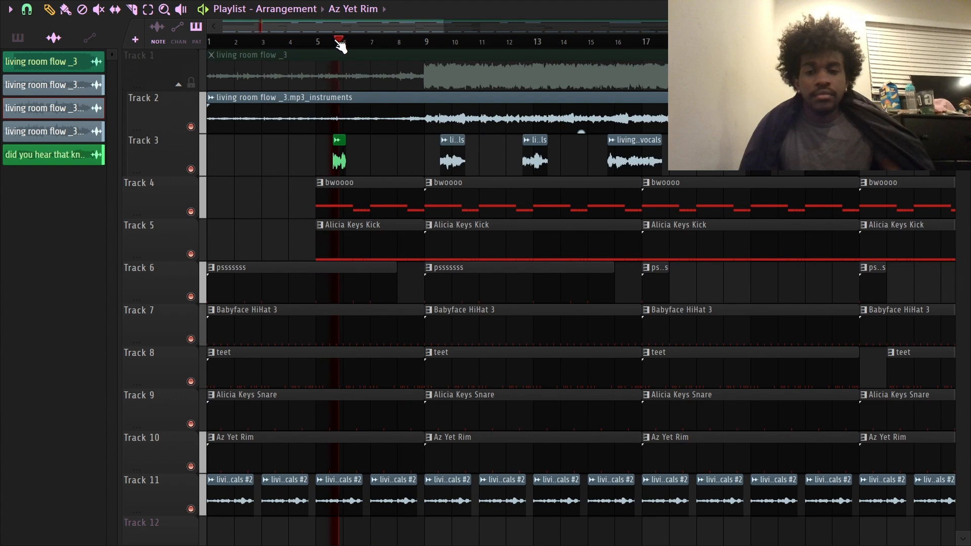
pyautogui.scroll(4, 354, 43)
pyautogui.moveTo(313, 272); pyautogui.dragTo(317, 311)
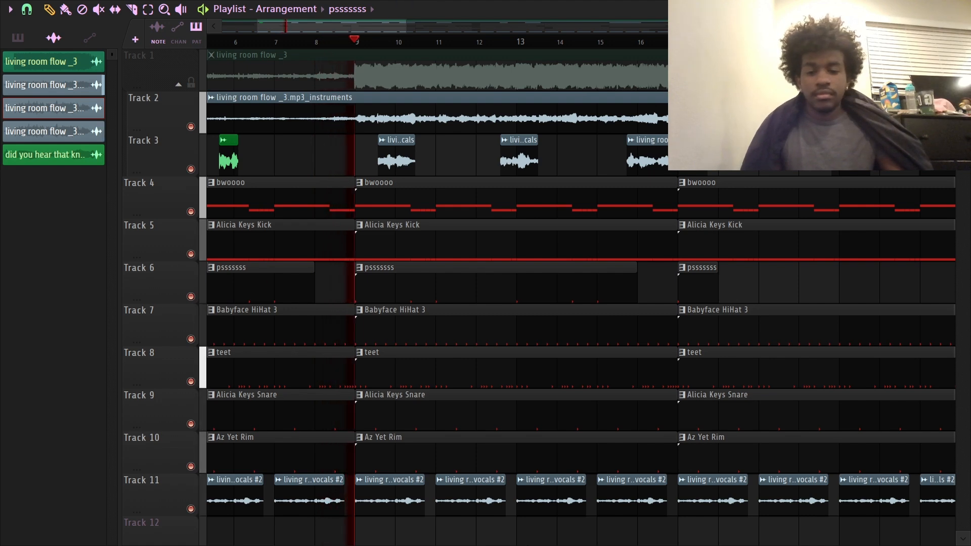
# Follow the playing arrangement through bars 9 to 13, examining the drum, bass and vocal tracks.
pyautogui.scroll(-8, 494, 44)
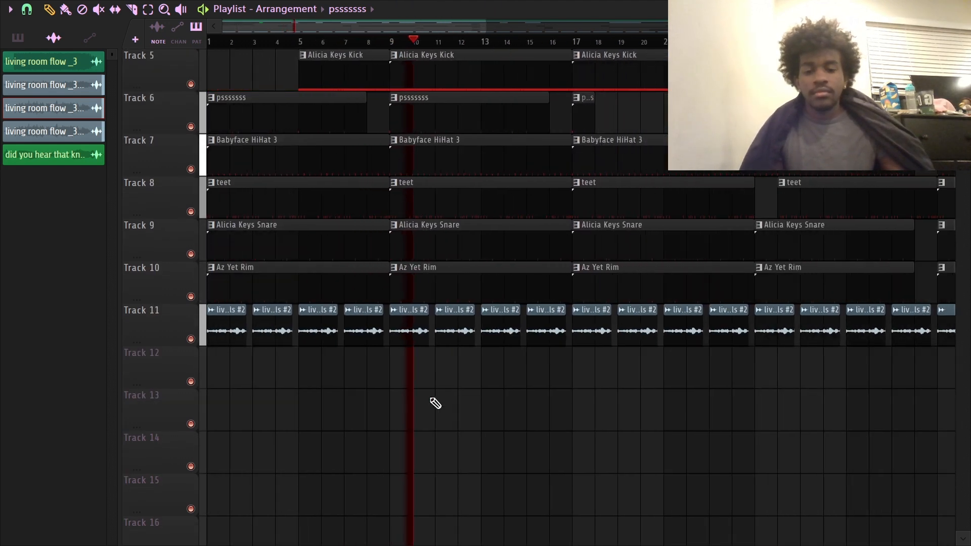
pyautogui.scroll(-3, 466, 45)
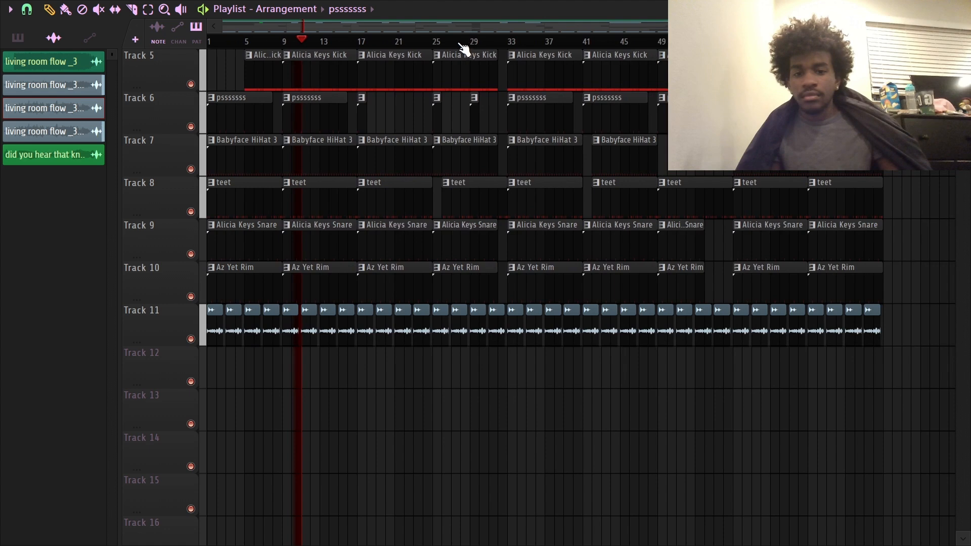
pyautogui.scroll(3, 317, 51)
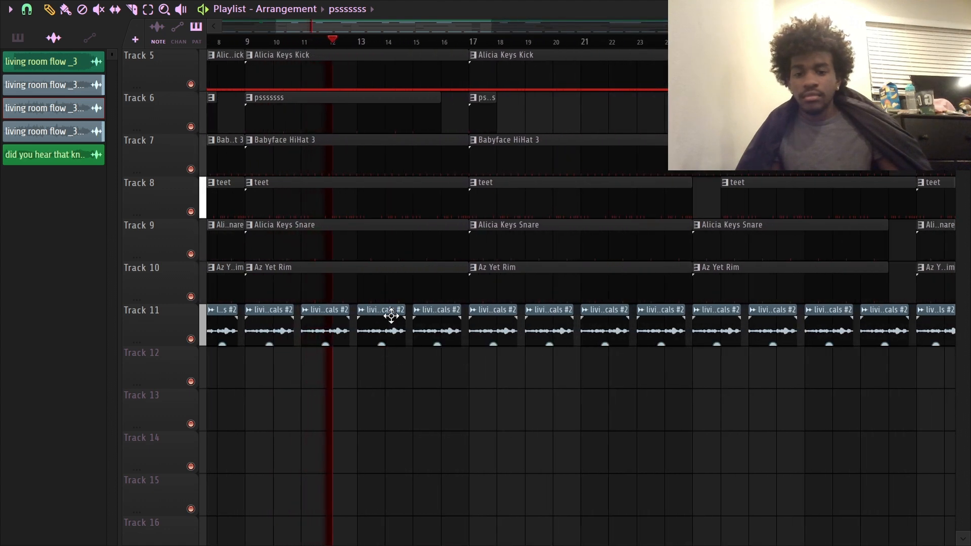
pyautogui.scroll(3, 390, 243)
pyautogui.scroll(2, 402, 40)
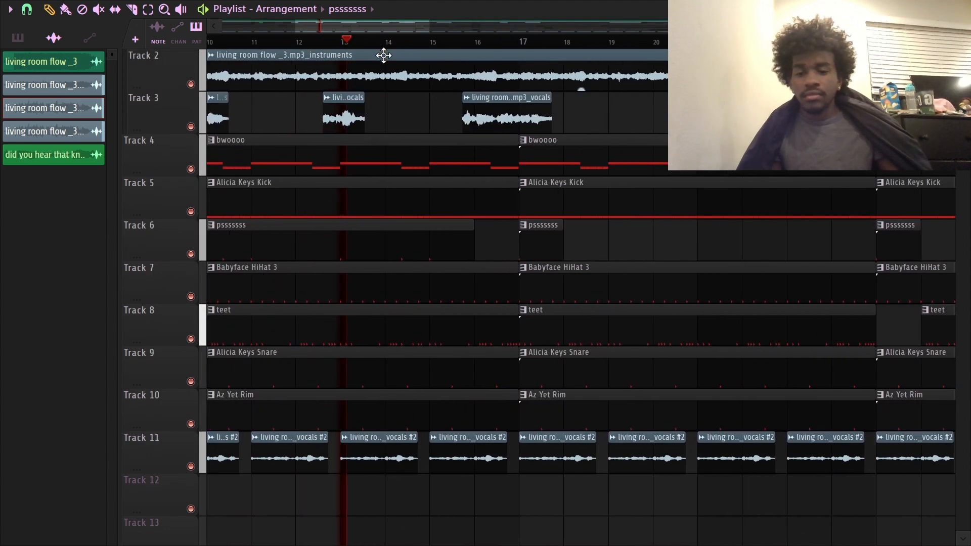
pyautogui.click(325, 46)
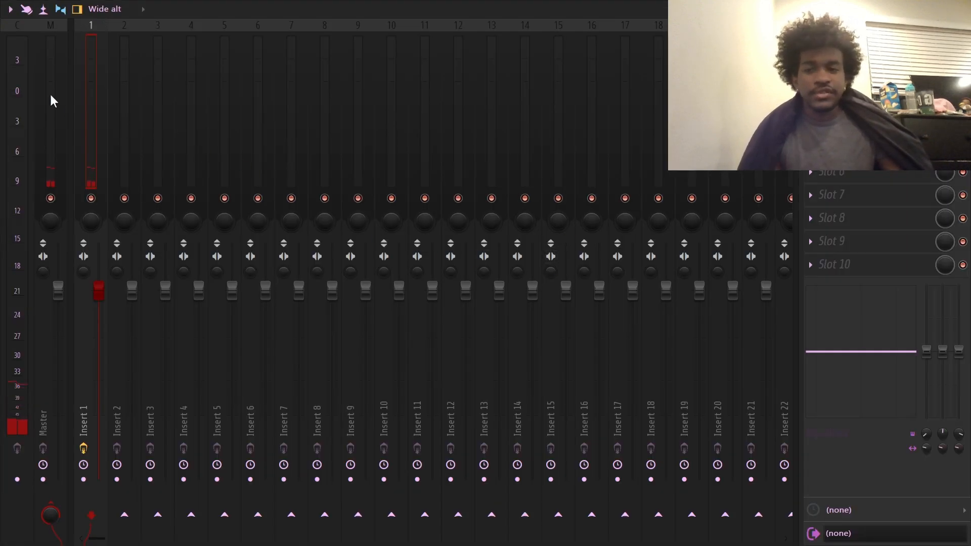
# Check the Master channel in the mixer, restore the mixer to a smaller window and open Fruity Delay 3 on Insert 1.
pyautogui.click(51, 95)
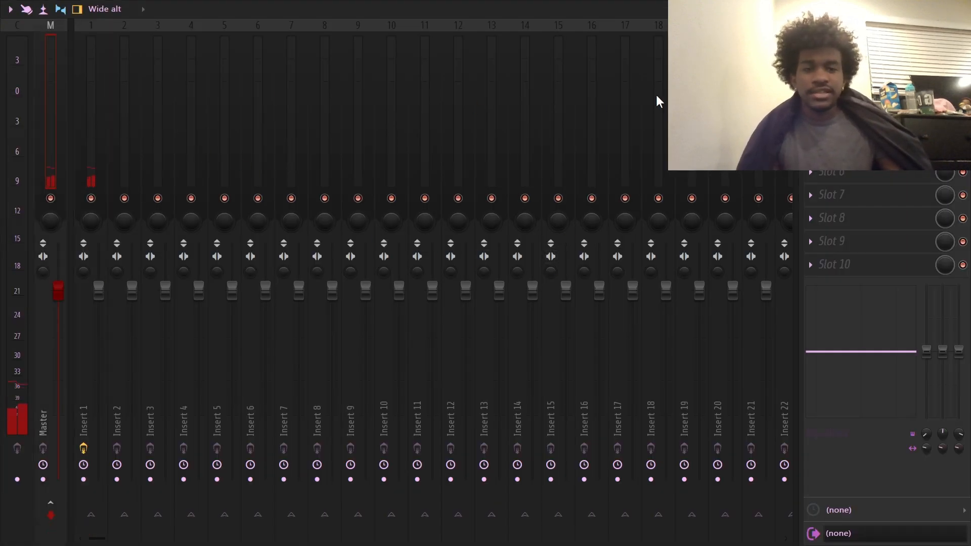
pyautogui.click(99, 116)
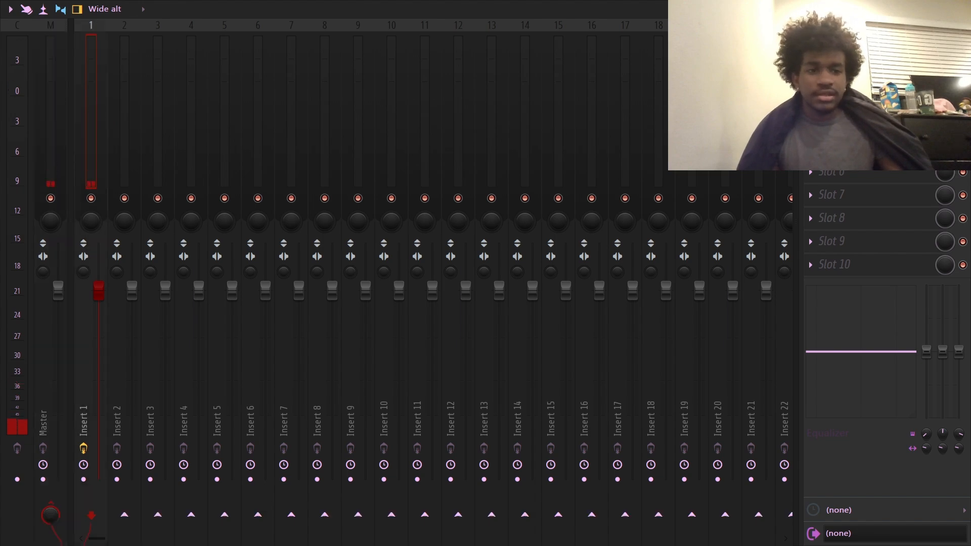
pyautogui.click(950, 9)
pyautogui.click(673, 307)
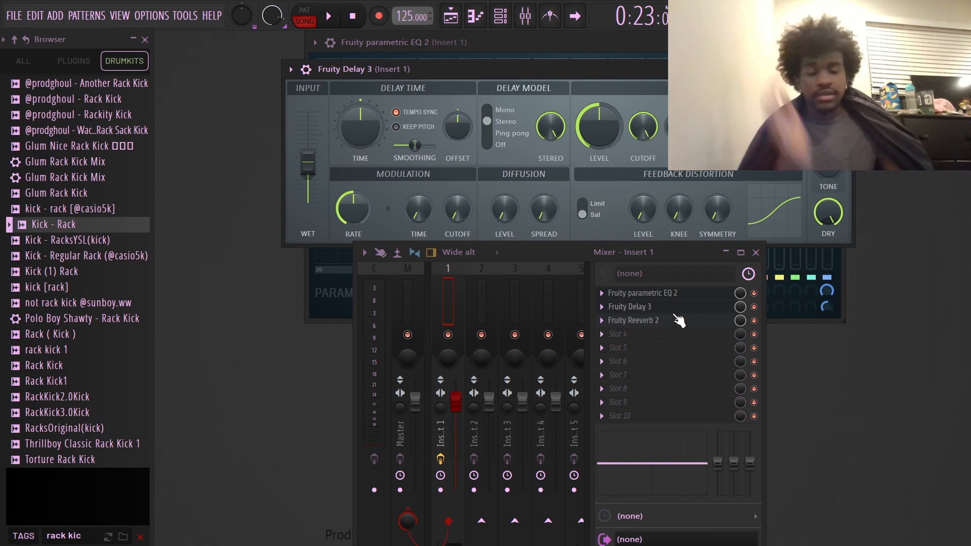
# View Fruity Reeverb 2 on Insert 1, close the mixer and its effect windows, and bring back the maximized playlist.
pyautogui.click(661, 322)
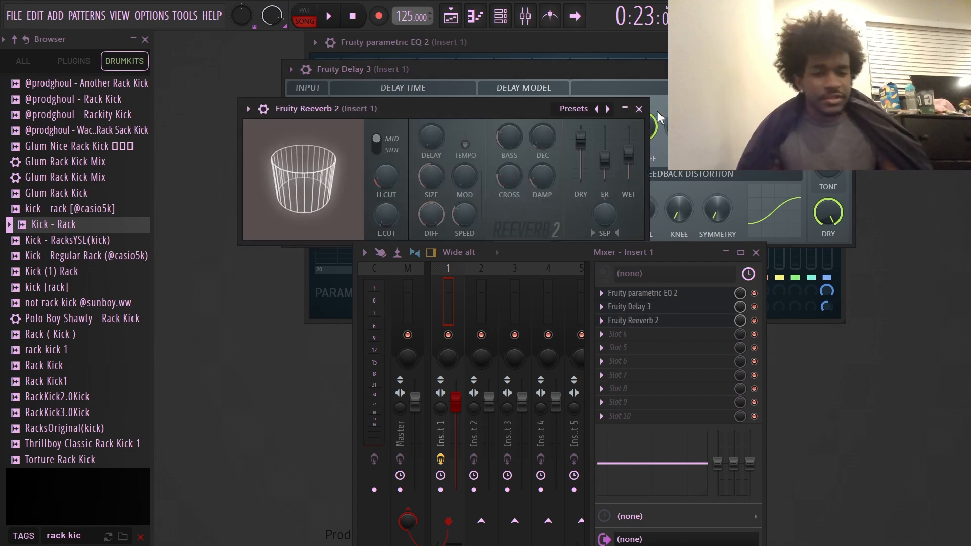
pyautogui.click(640, 107)
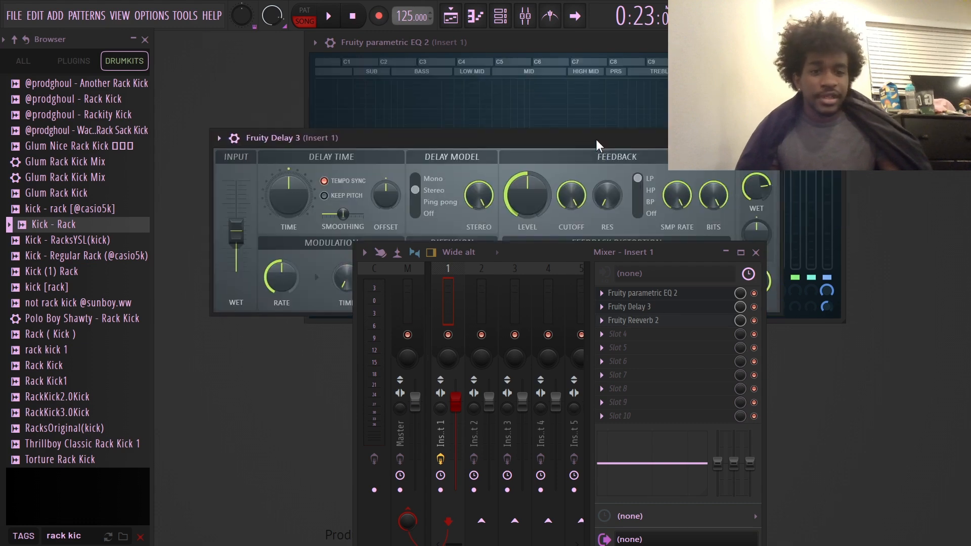
pyautogui.click(756, 252)
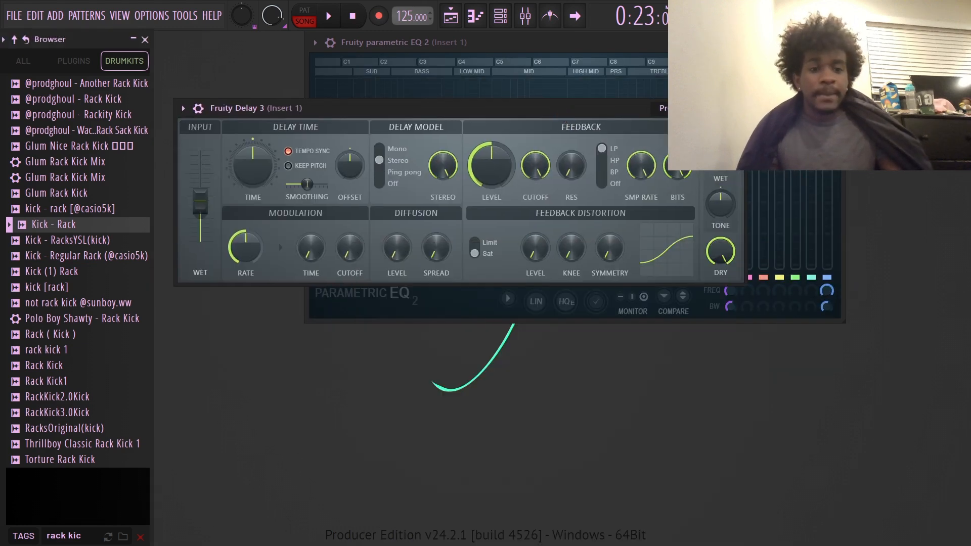
pyautogui.click(736, 108)
pyautogui.click(699, 42)
pyautogui.click(461, 21)
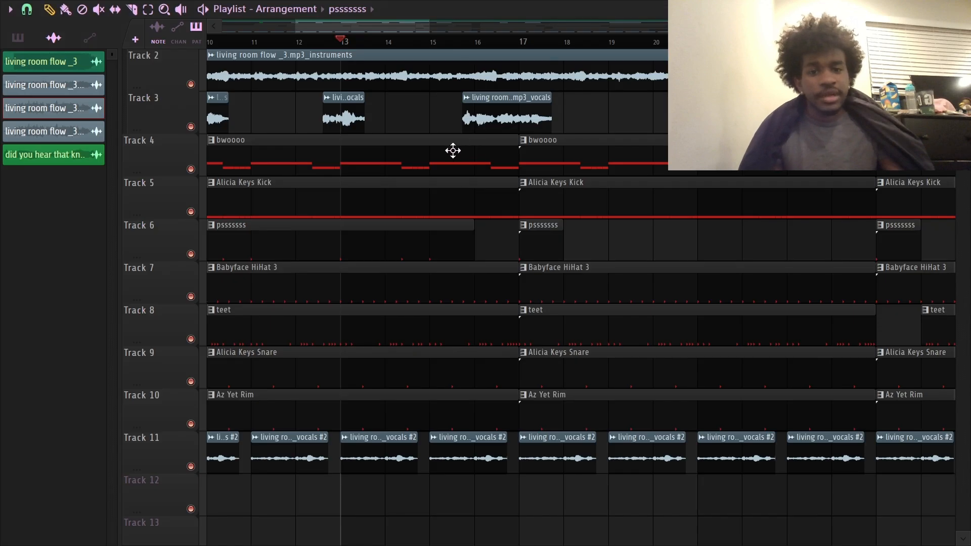
# Choose a finer playlist snap and place the playhead midway through bar 12, just before the Track 3 vocal clip.
pyautogui.moveTo(340, 45); pyautogui.dragTo(297, 42)
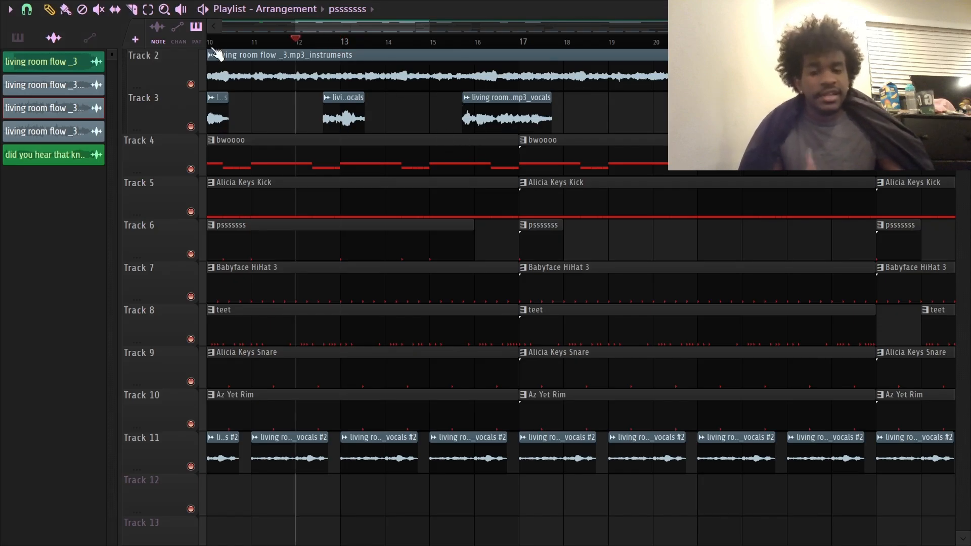
pyautogui.click(27, 10)
pyautogui.click(28, 73)
pyautogui.moveTo(328, 40); pyautogui.dragTo(323, 46)
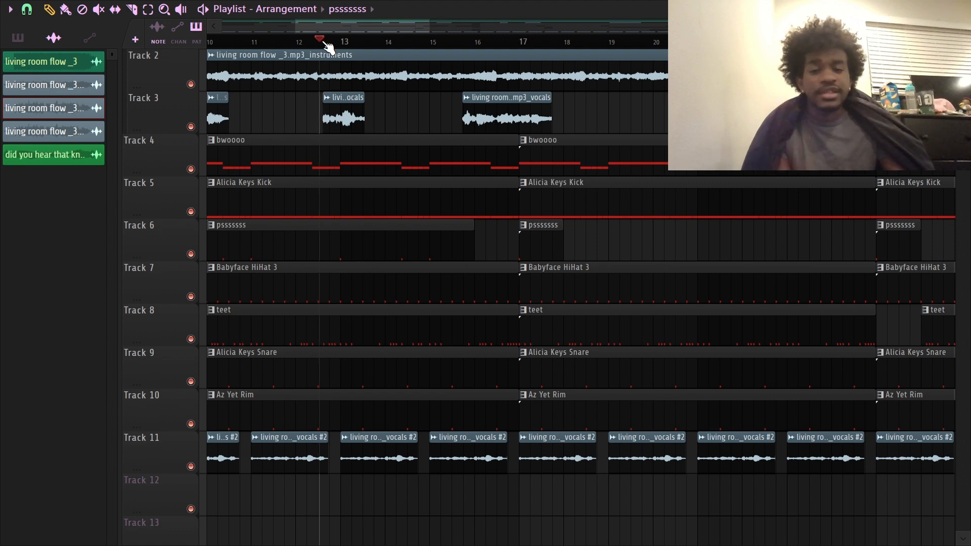
# Play the arrangement from the middle of bar 12 to about bar 19, following the vocals, bass and drum patterns.
pyautogui.press('space')
pyautogui.scroll(2, 373, 48)
pyautogui.scroll(3, 373, 49)
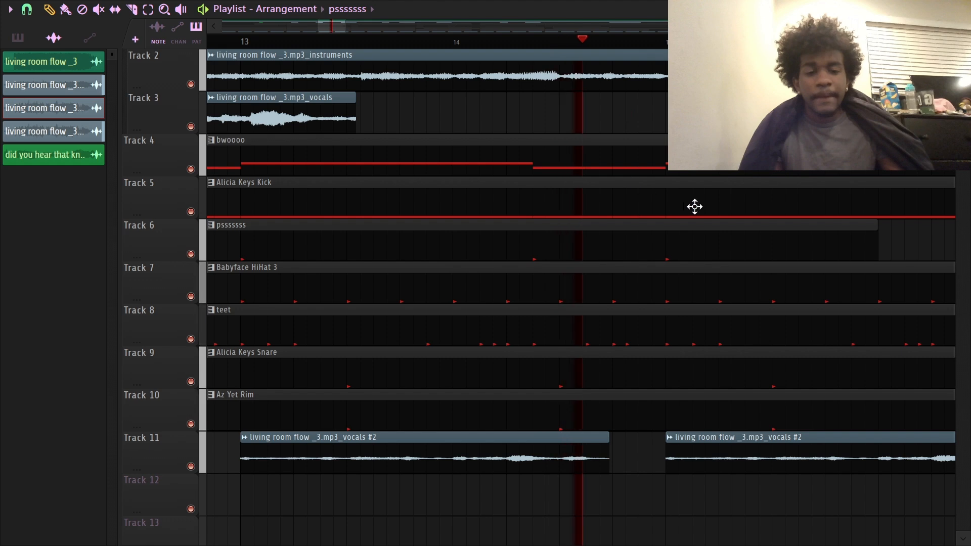
pyautogui.scroll(-6, 642, 33)
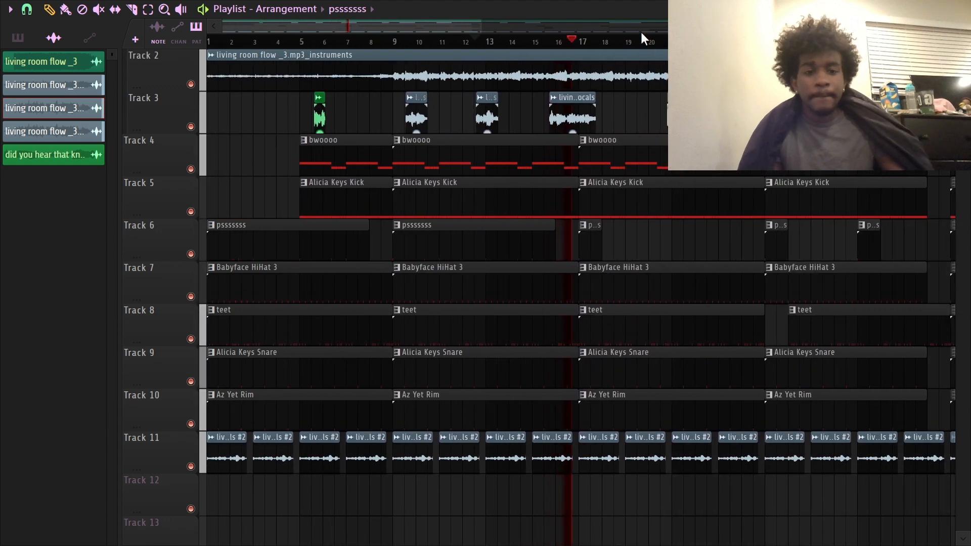
pyautogui.scroll(-3, 642, 32)
pyautogui.click(464, 41)
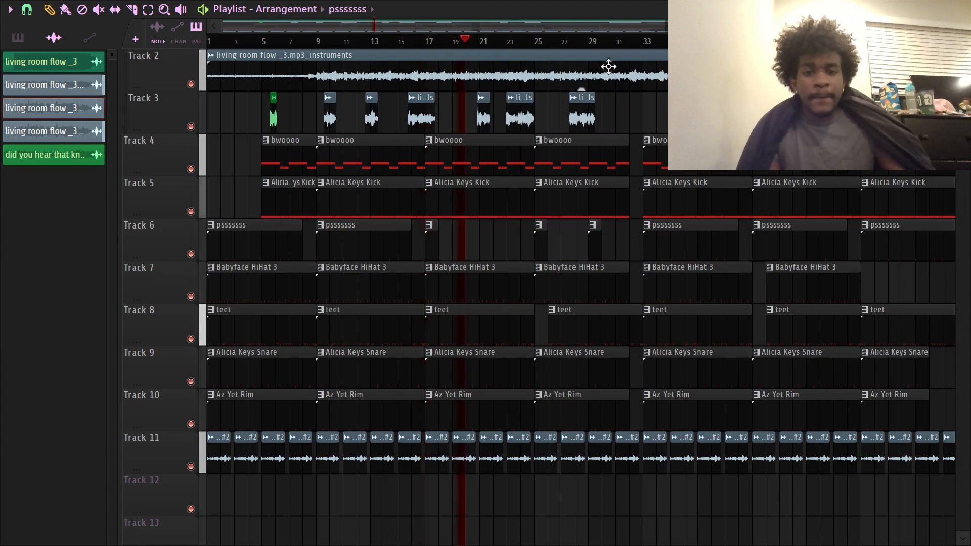
# Stop playback, set the playlist snap to Bar and place the playhead at bar 16.
pyautogui.click(27, 9)
pyautogui.click(32, 211)
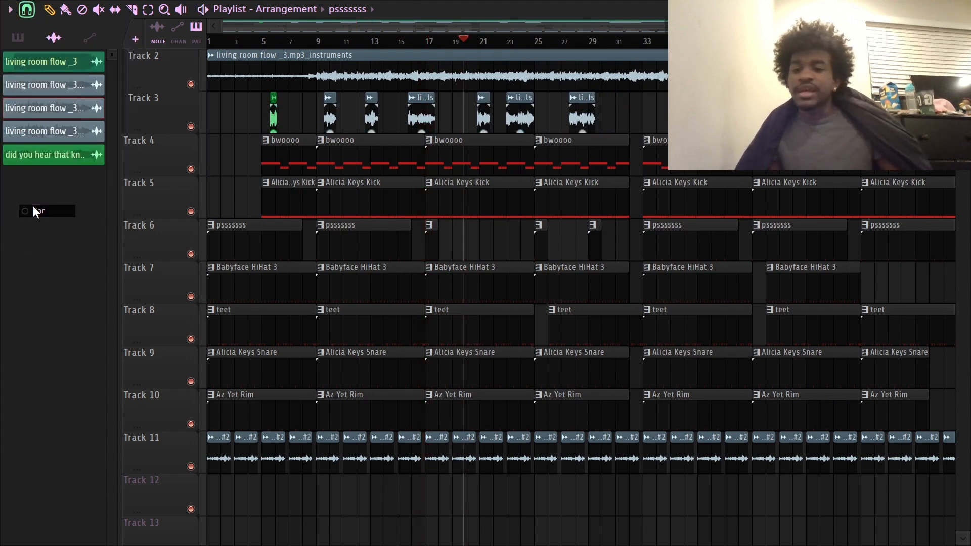
pyautogui.click(413, 43)
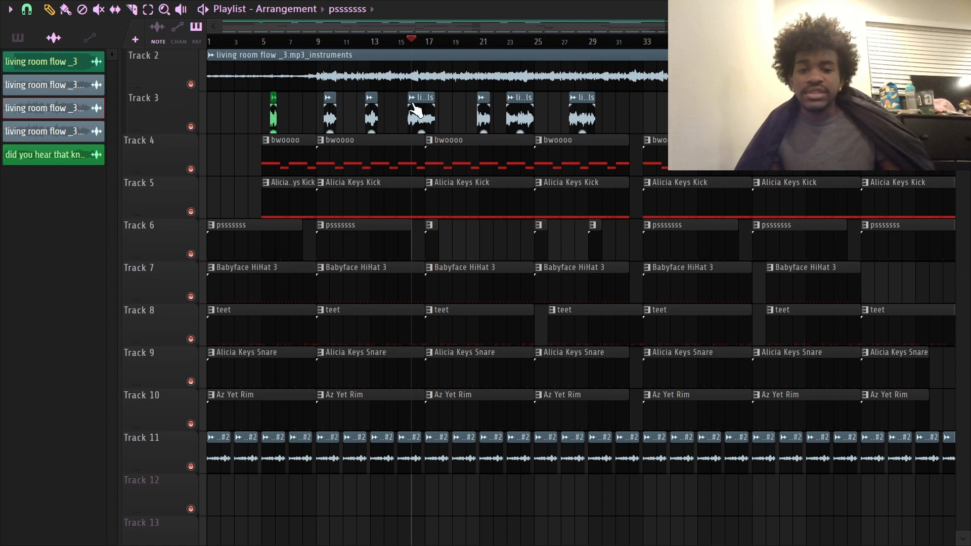
# Move the playhead to the end of the last clips at bar 73 and check the song length outside the maximized playlist.
pyautogui.scroll(-3, 435, 26)
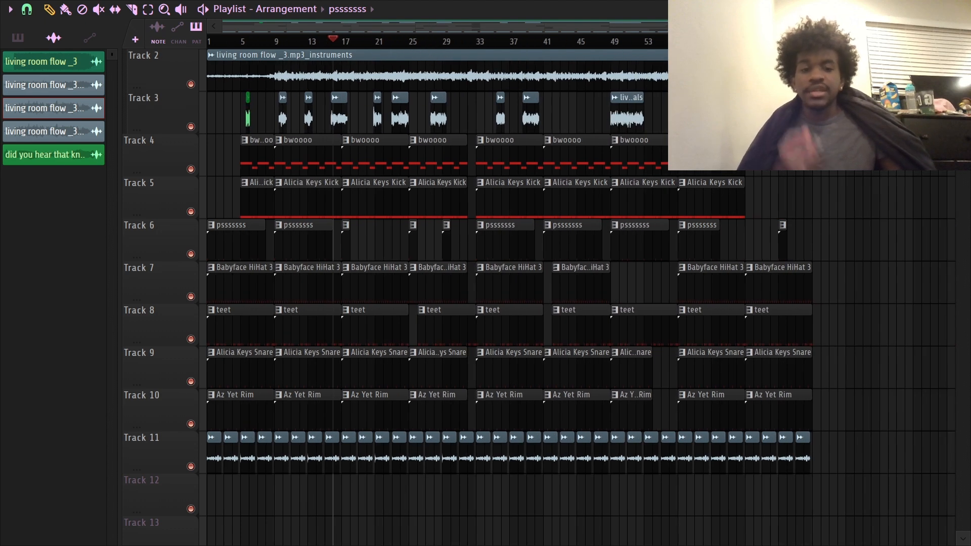
pyautogui.moveTo(703, 41); pyautogui.dragTo(812, 42)
pyautogui.scroll(3, 804, 41)
pyautogui.scroll(-3, 804, 42)
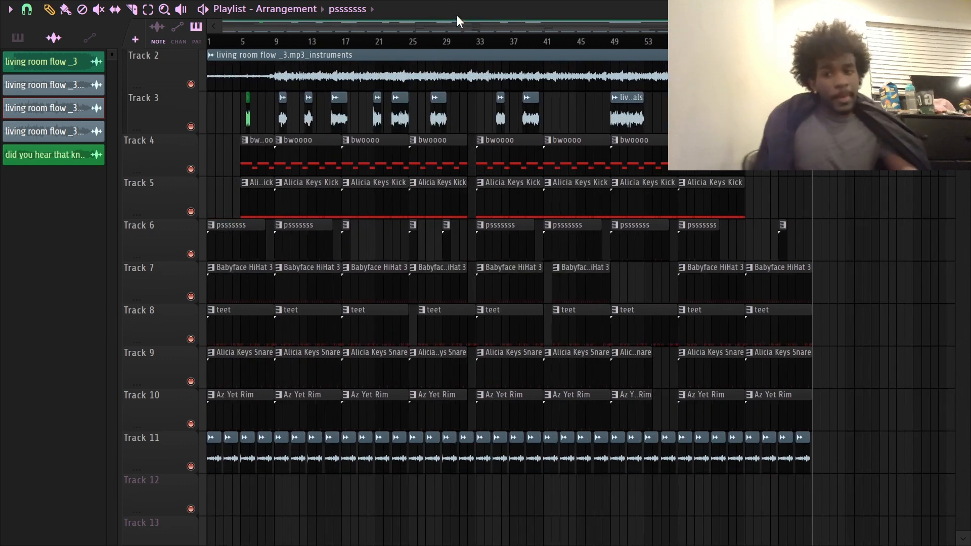
pyautogui.doubleClick(519, 7)
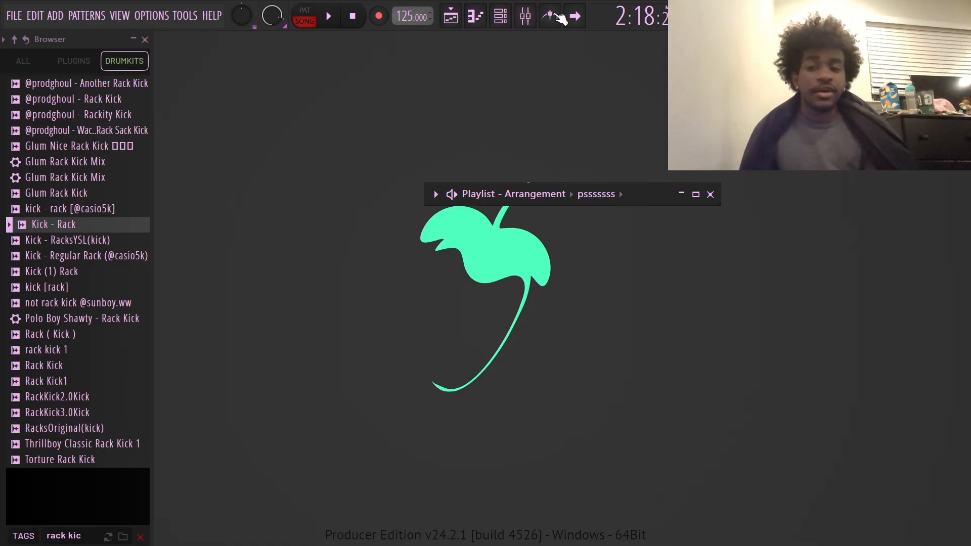
pyautogui.doubleClick(631, 193)
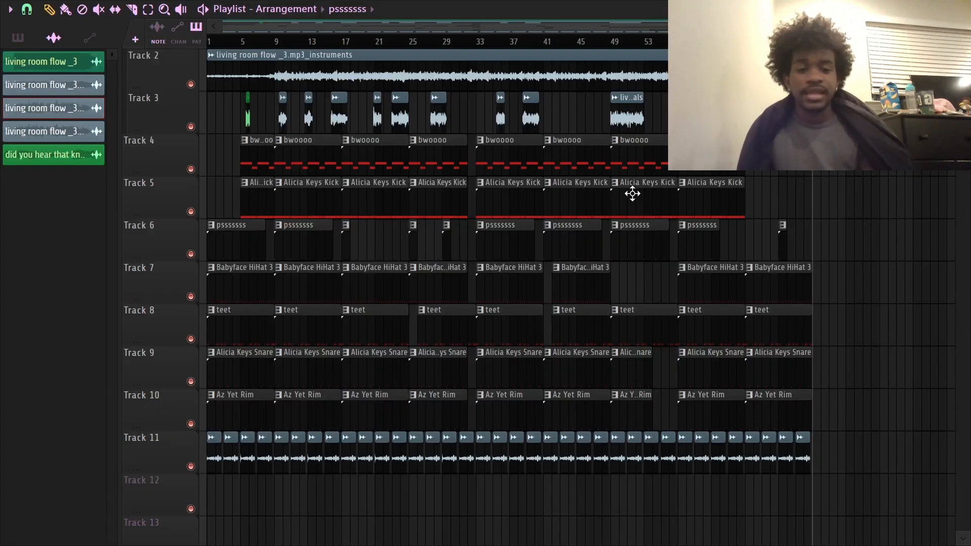
# Return the playhead to bar 1, and play from bar 25 to about bar 27 to hear the one-bar teet dropout on Track 8.
pyautogui.moveTo(316, 41); pyautogui.dragTo(208, 101)
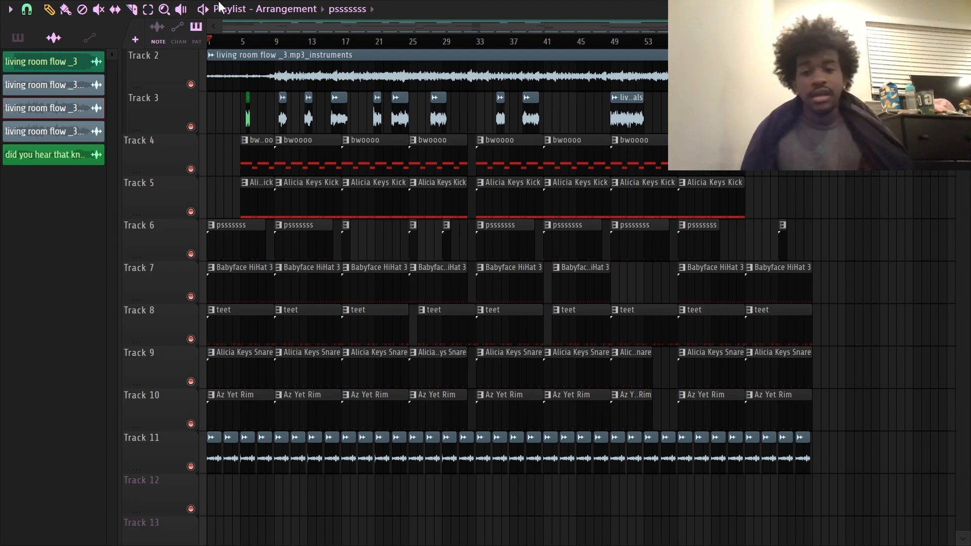
pyautogui.click(409, 40)
pyautogui.scroll(5, 413, 58)
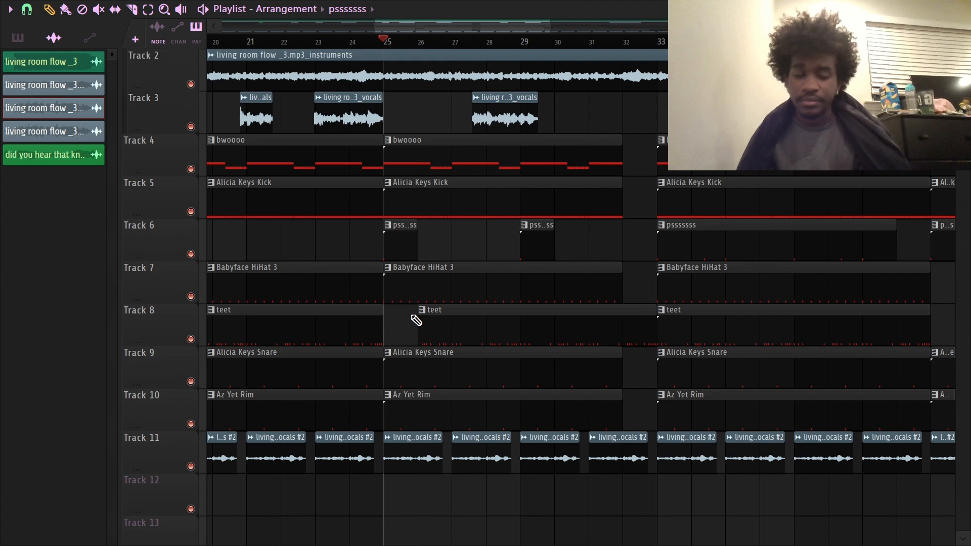
pyautogui.press('space')
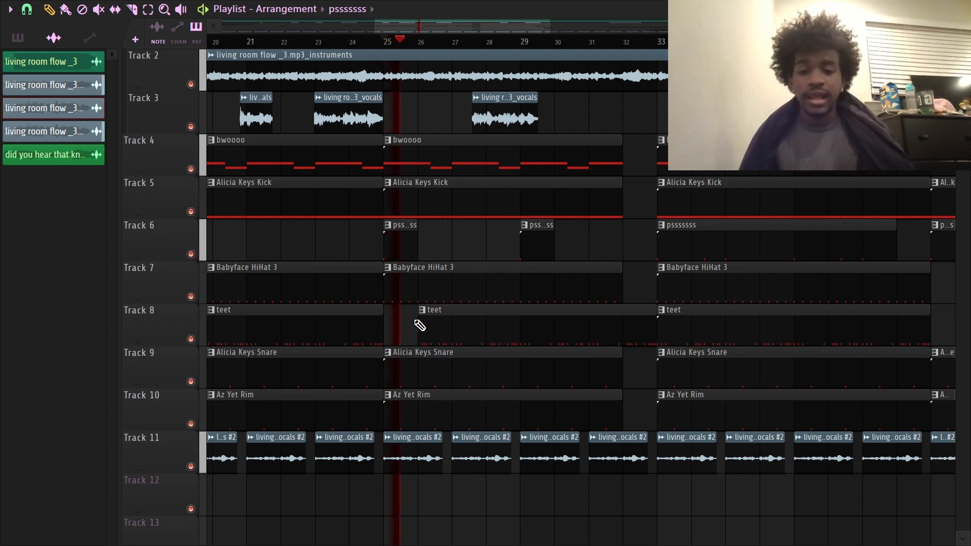
pyautogui.scroll(2, 420, 325)
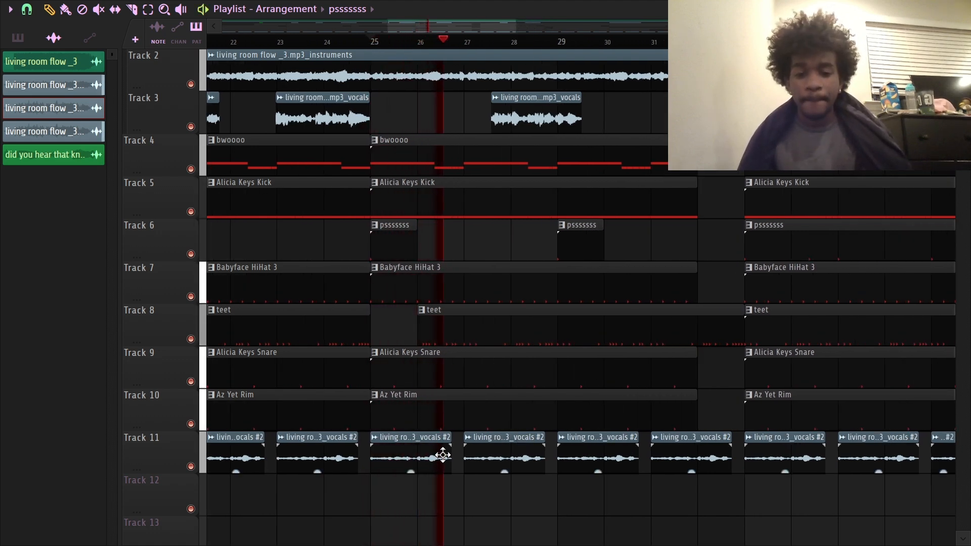
pyautogui.scroll(-3, 395, 503)
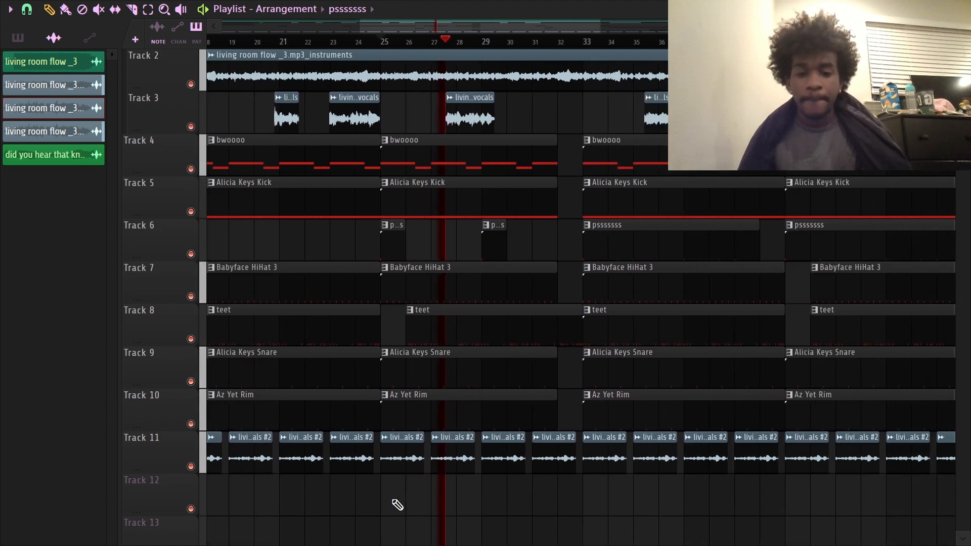
pyautogui.scroll(-4, 439, 52)
pyautogui.press('space')
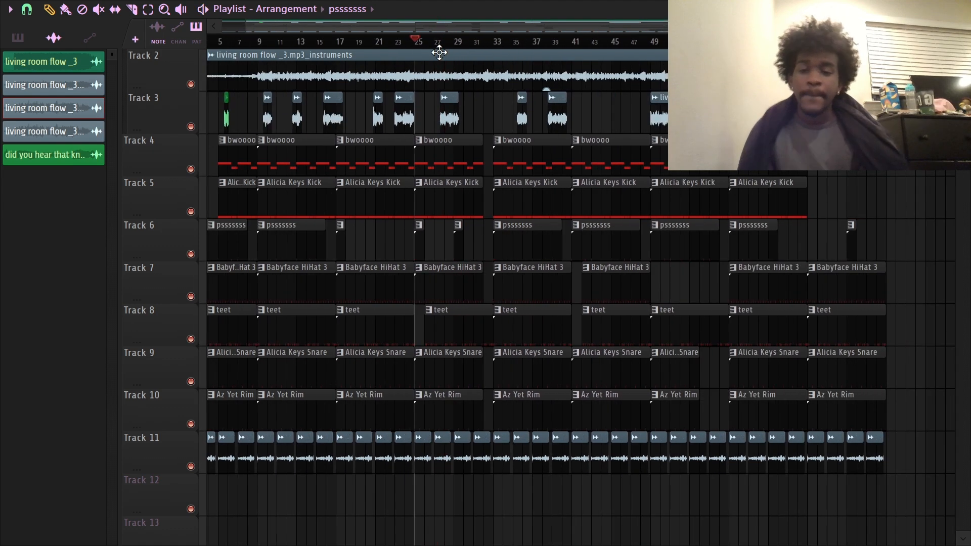
# Check the song time at bar 25 outside the maximized playlist, maximize it again and move the playhead to bar 35.
pyautogui.doubleClick(417, 9)
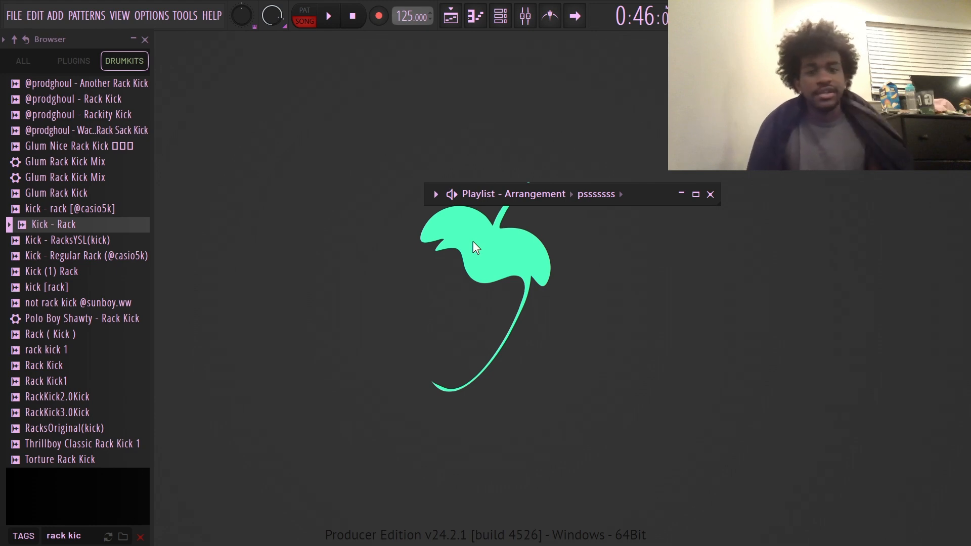
pyautogui.doubleClick(632, 197)
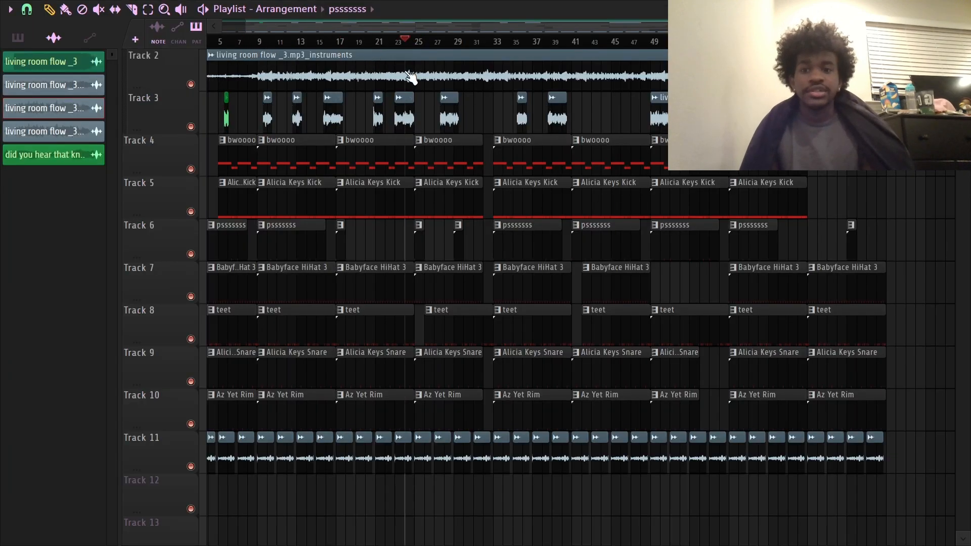
pyautogui.click(540, 81)
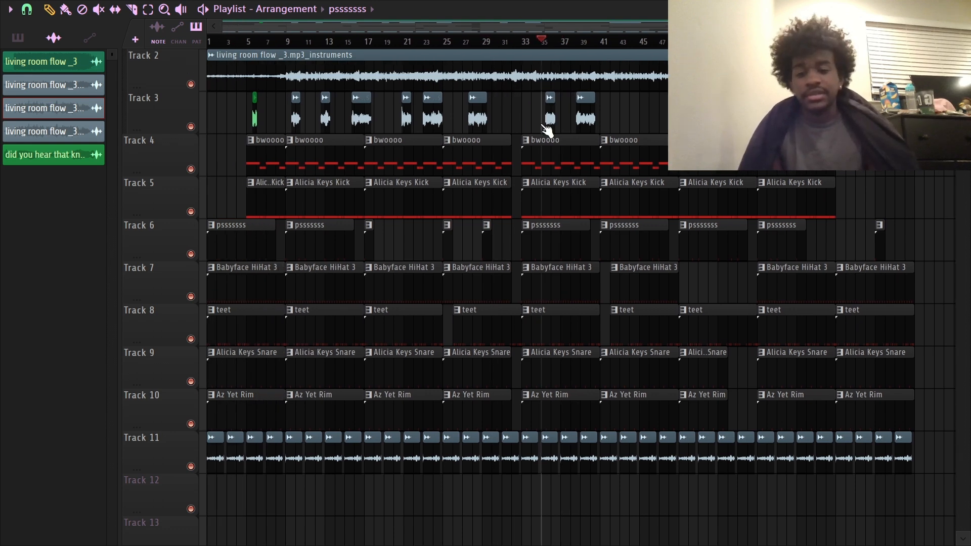